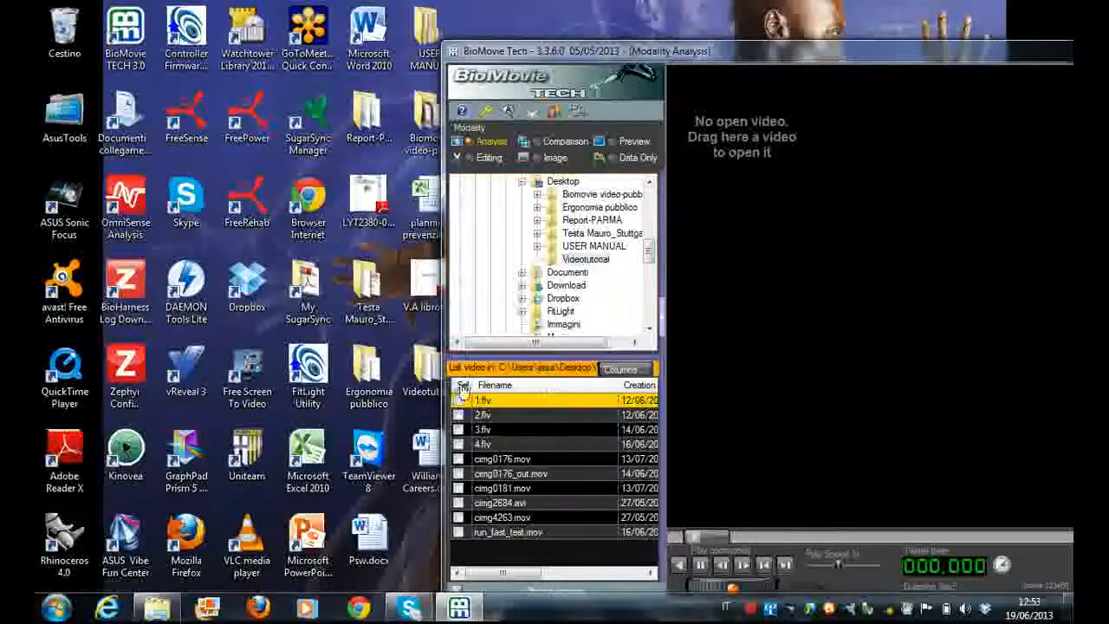
# Load CIMG0176.MOV from the Videotutorial folder into BioMovie Tech's analysis view and maximize that window
pyautogui.doubleClick(412, 377)
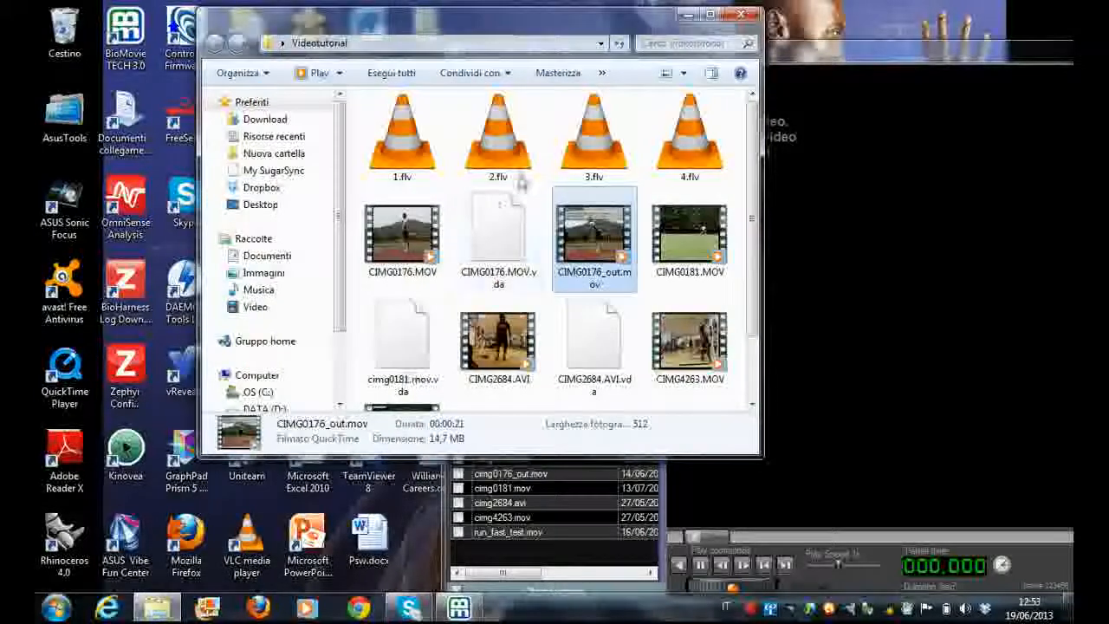
pyautogui.moveTo(396, 252); pyautogui.dragTo(876, 390)
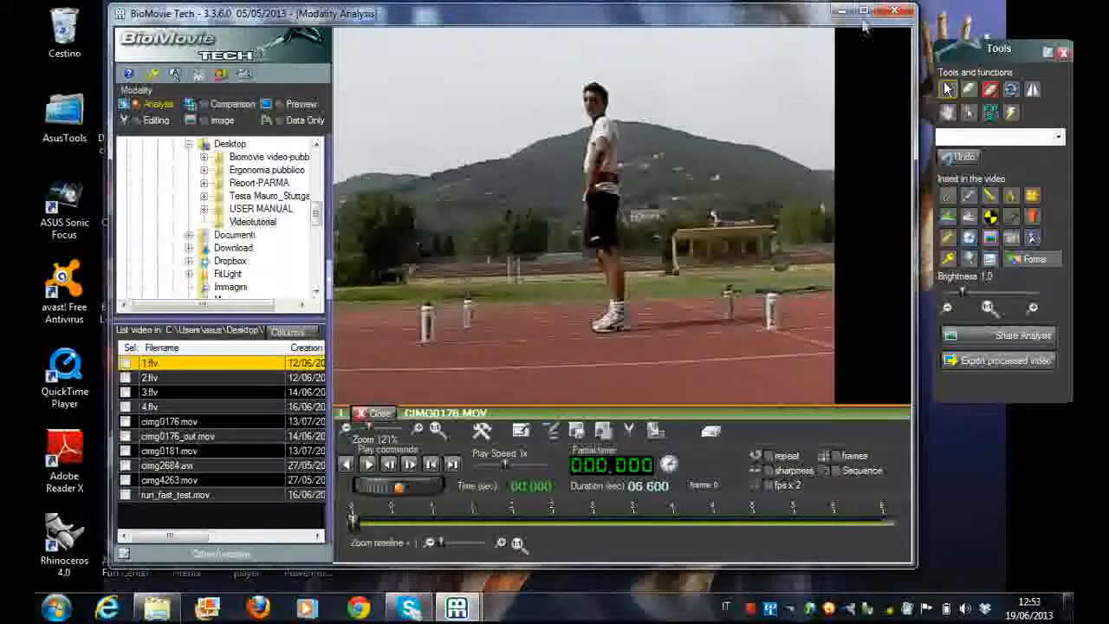
pyautogui.click(864, 11)
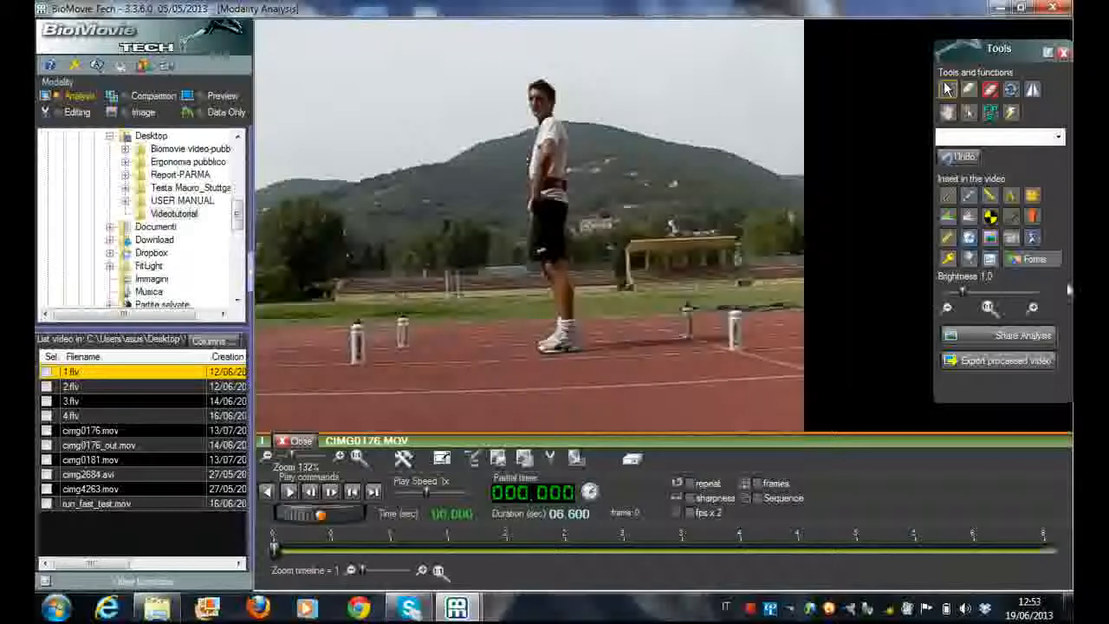
# Insert a line into the video and place it over the trees at the far side of the field, behind the athlete
pyautogui.click(992, 202)
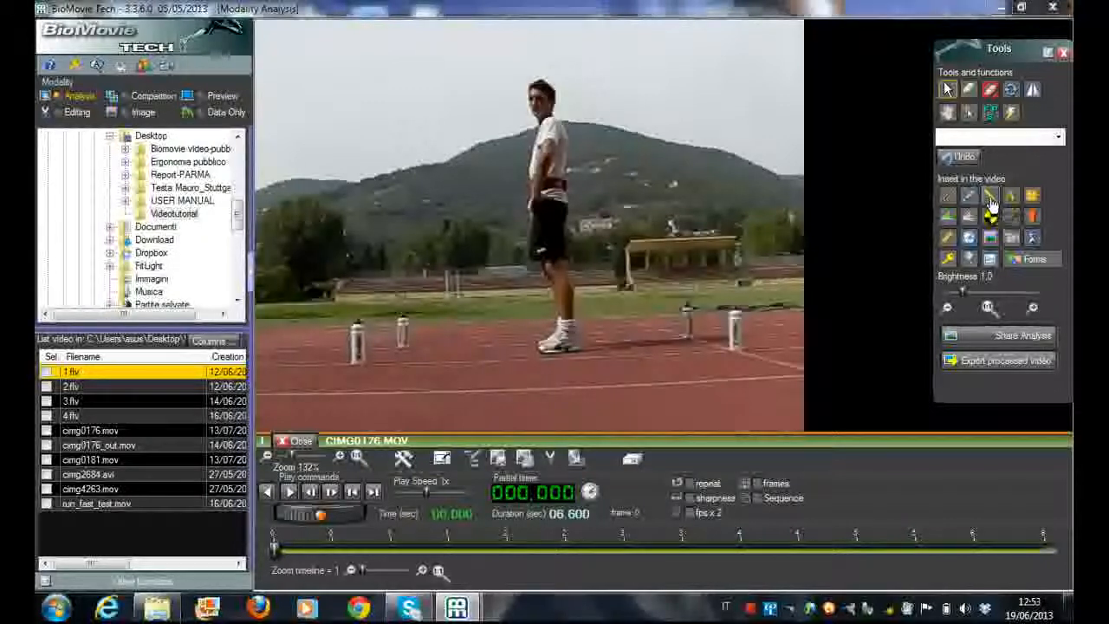
pyautogui.click(312, 117)
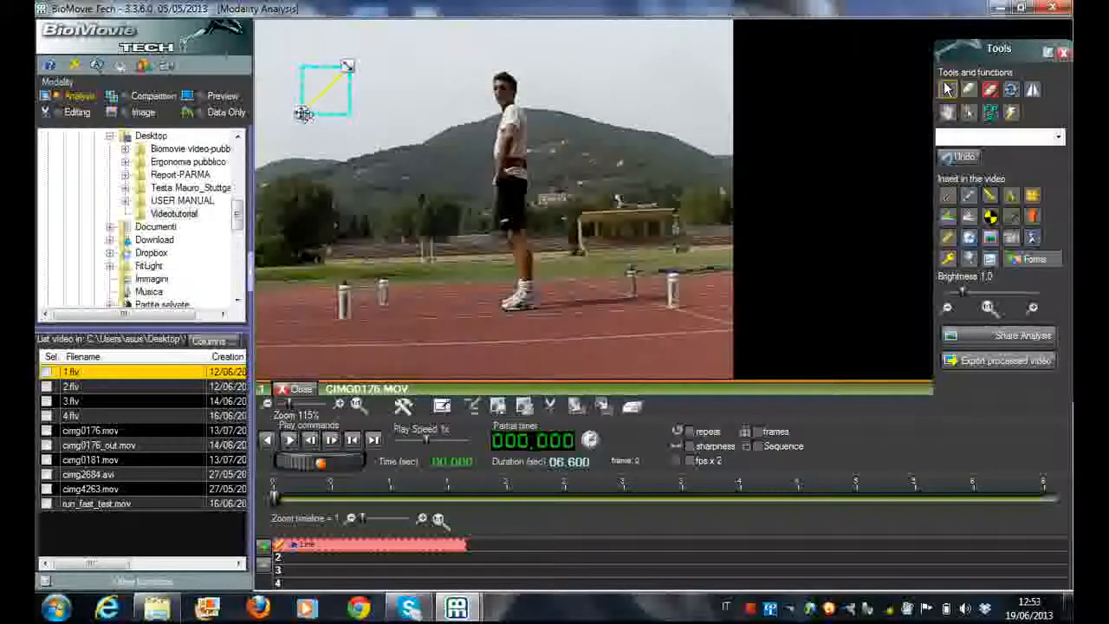
pyautogui.moveTo(325, 190); pyautogui.dragTo(351, 234)
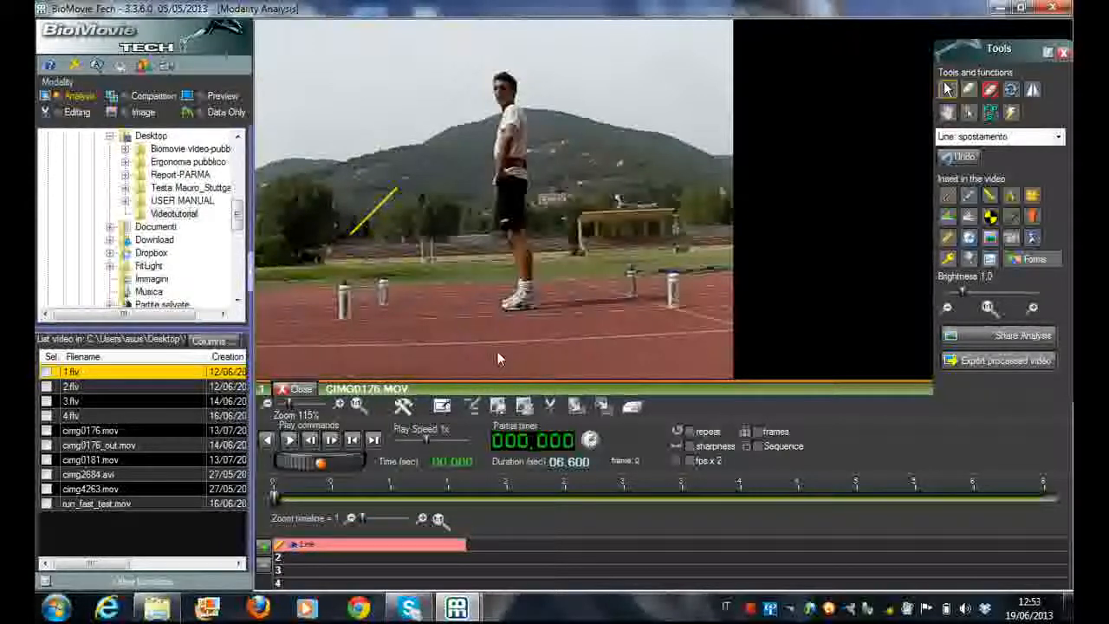
# Insert a static angle, move it onto the athlete's torso, and delete it through its object menu
pyautogui.click(948, 217)
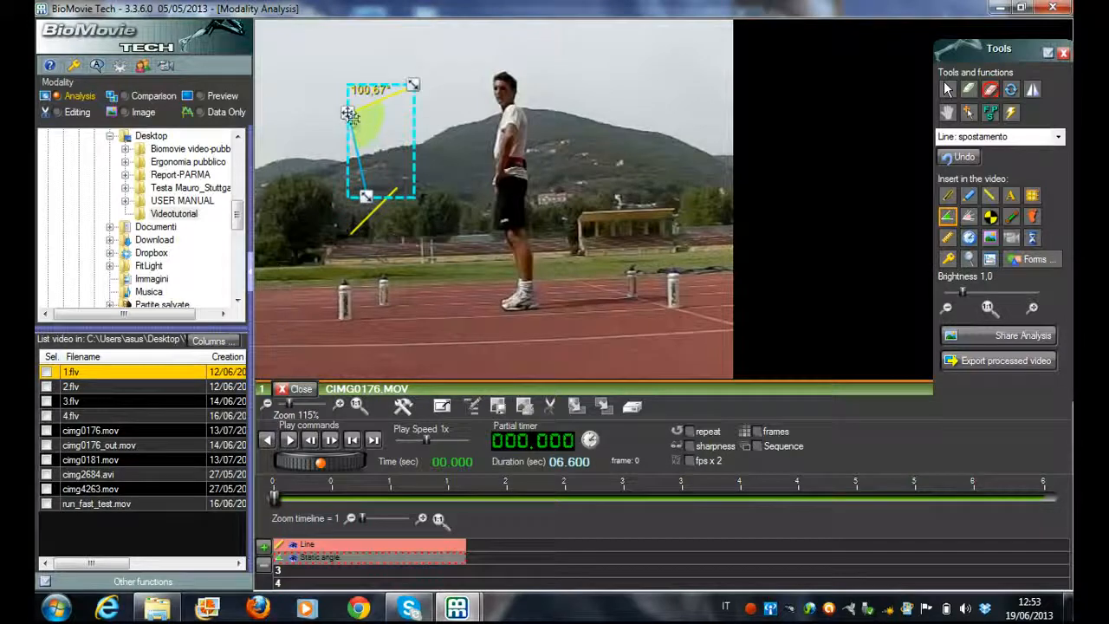
pyautogui.moveTo(349, 113); pyautogui.dragTo(485, 156)
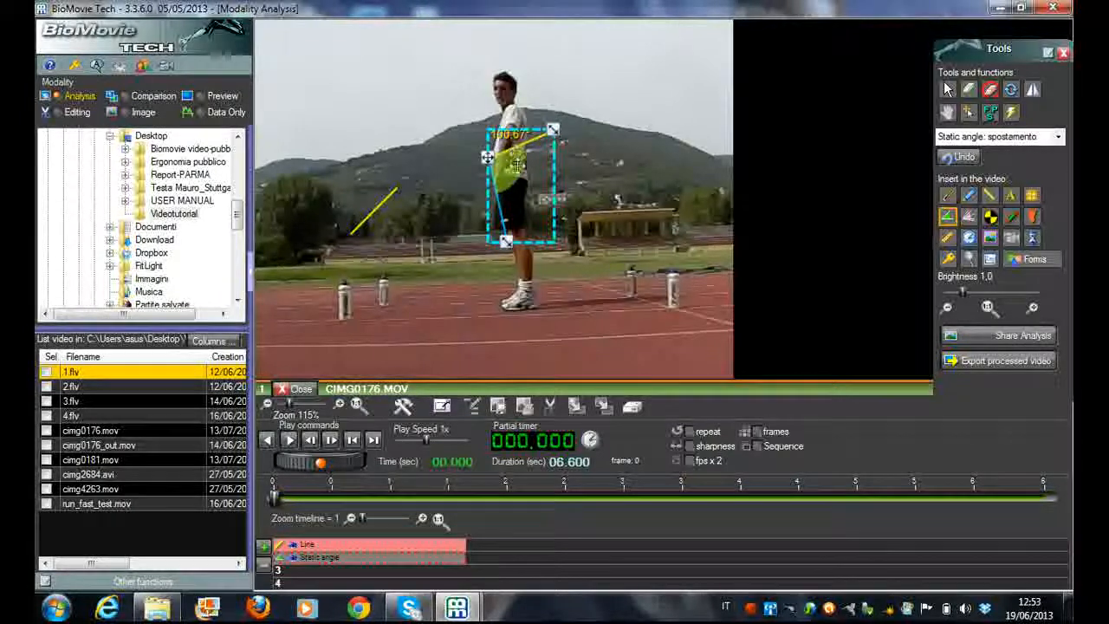
pyautogui.doubleClick(503, 159)
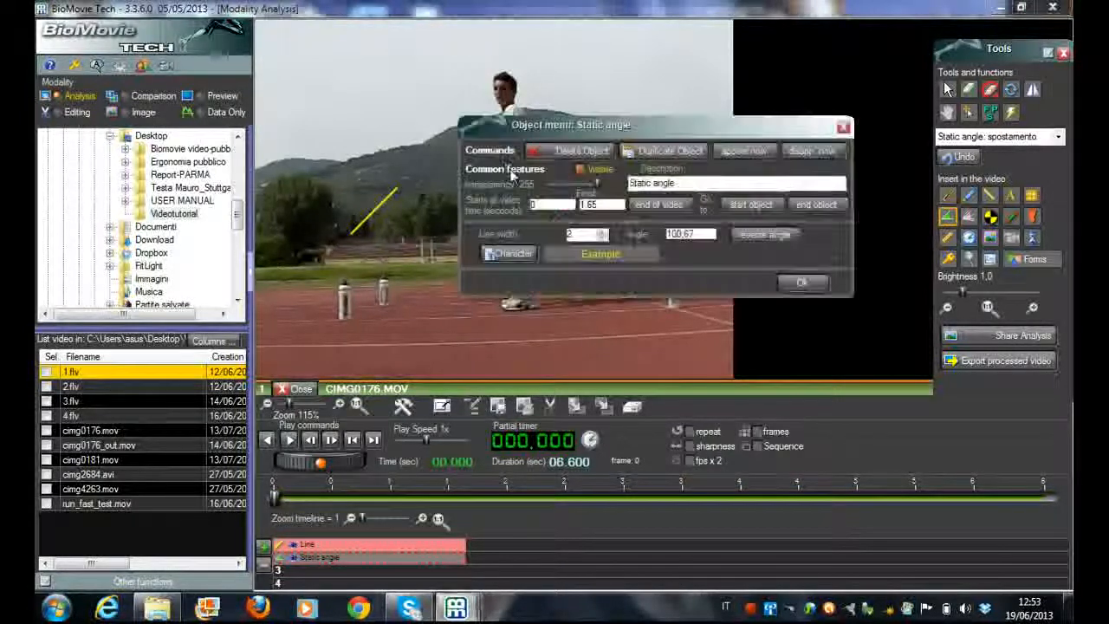
pyautogui.click(570, 156)
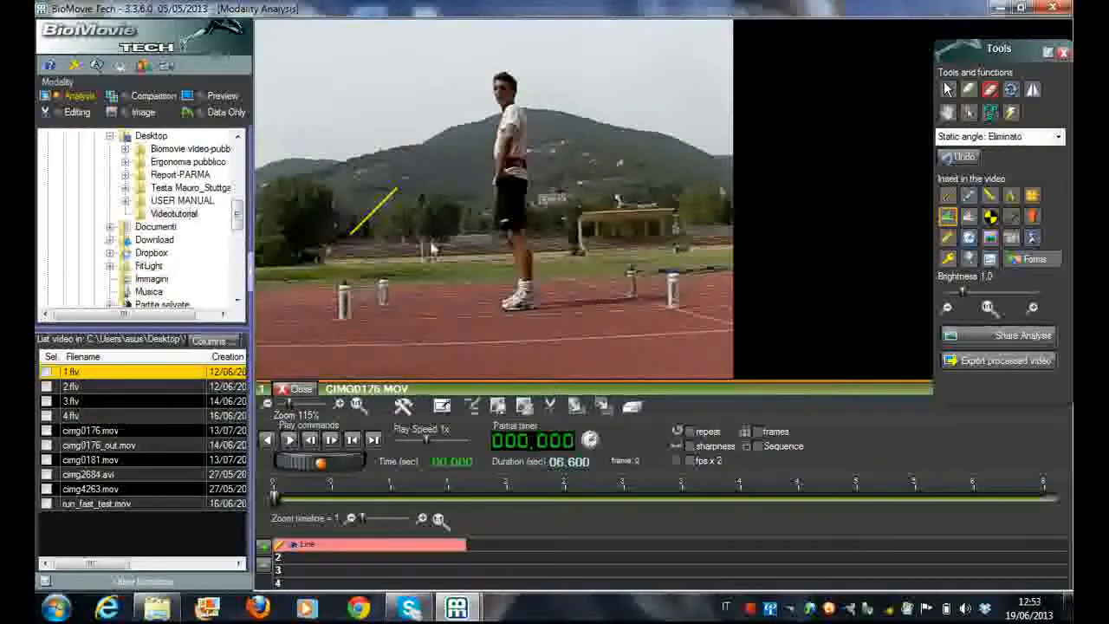
# Lengthen the yellow line by stretching its upper end to near the athlete's upper body, keeping the lower end in place
pyautogui.click(373, 211)
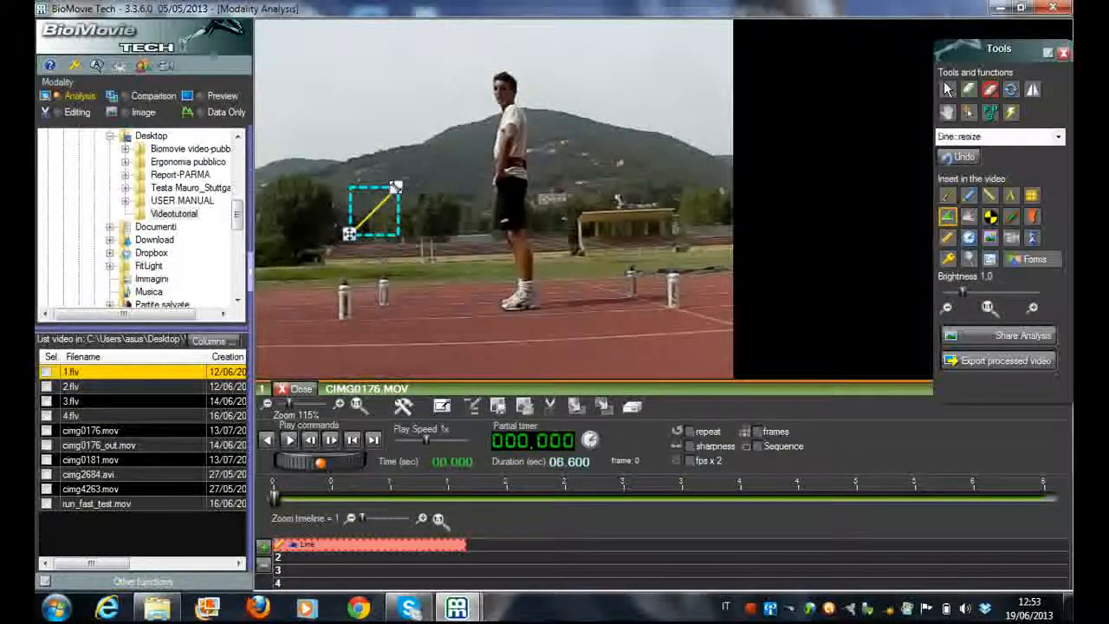
pyautogui.moveTo(395, 188); pyautogui.dragTo(476, 127)
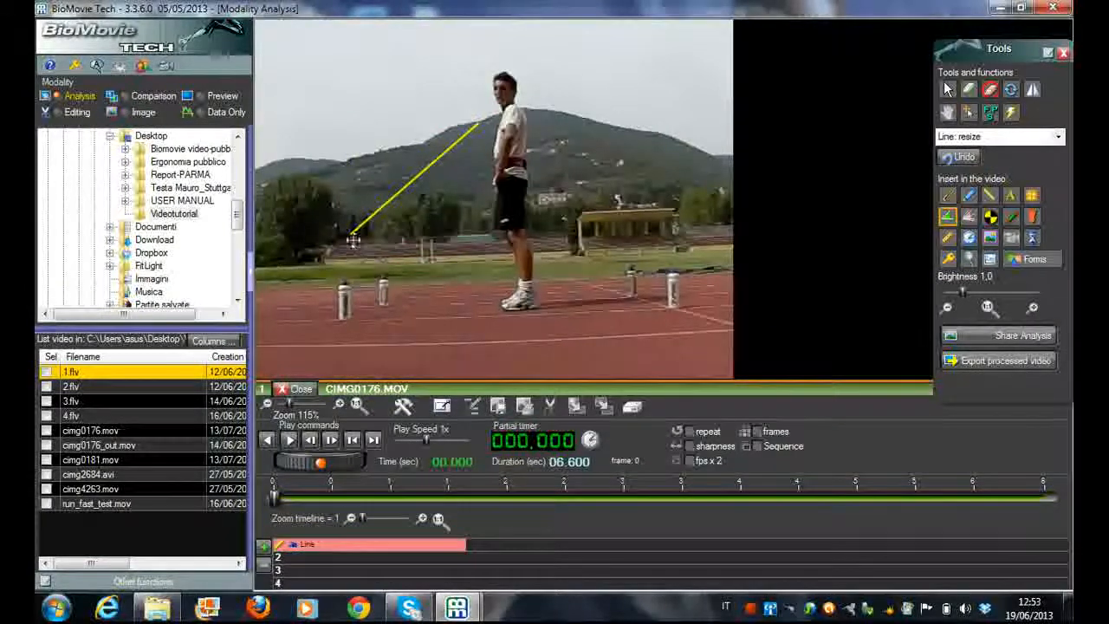
pyautogui.click(356, 231)
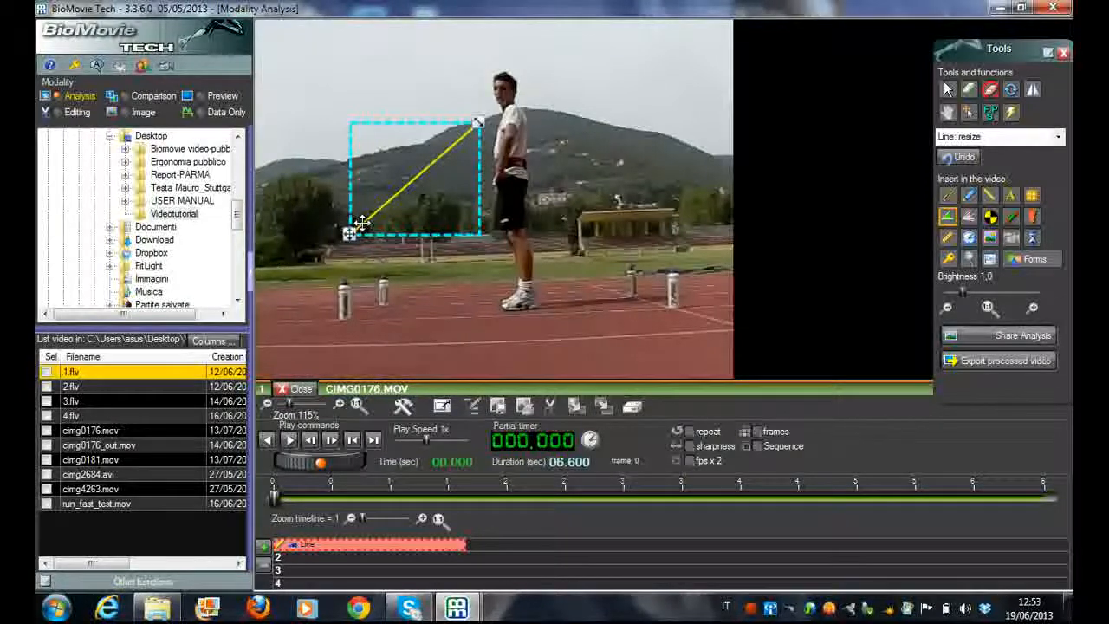
# Open the line's object menu, move it clear of the line, and set the rotation angle to 0
pyautogui.doubleClick(362, 223)
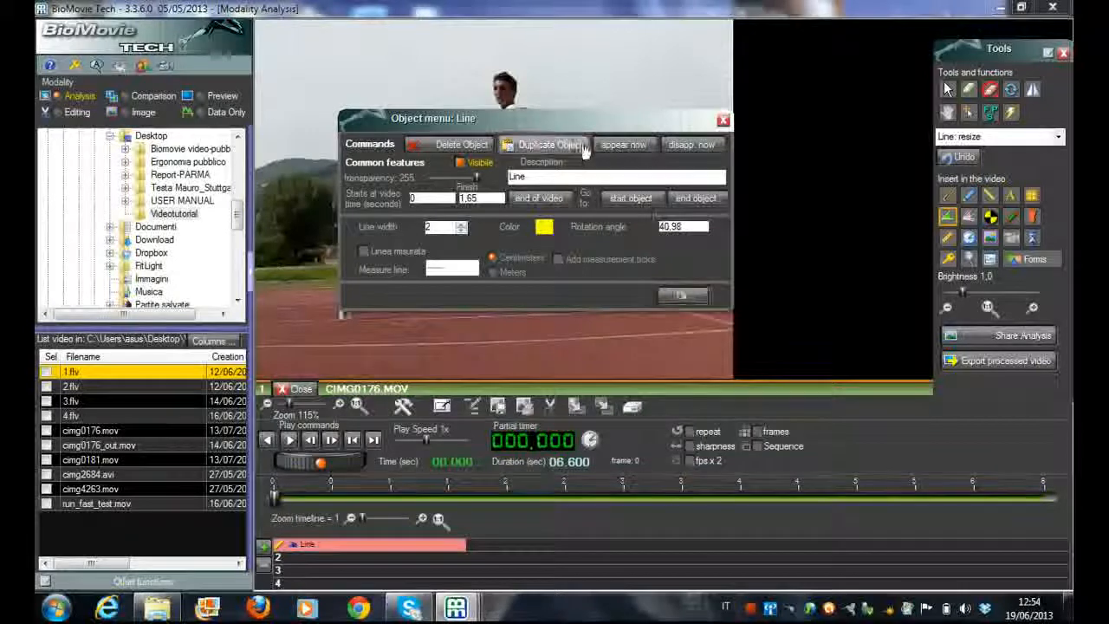
pyautogui.moveTo(576, 129); pyautogui.dragTo(613, 298)
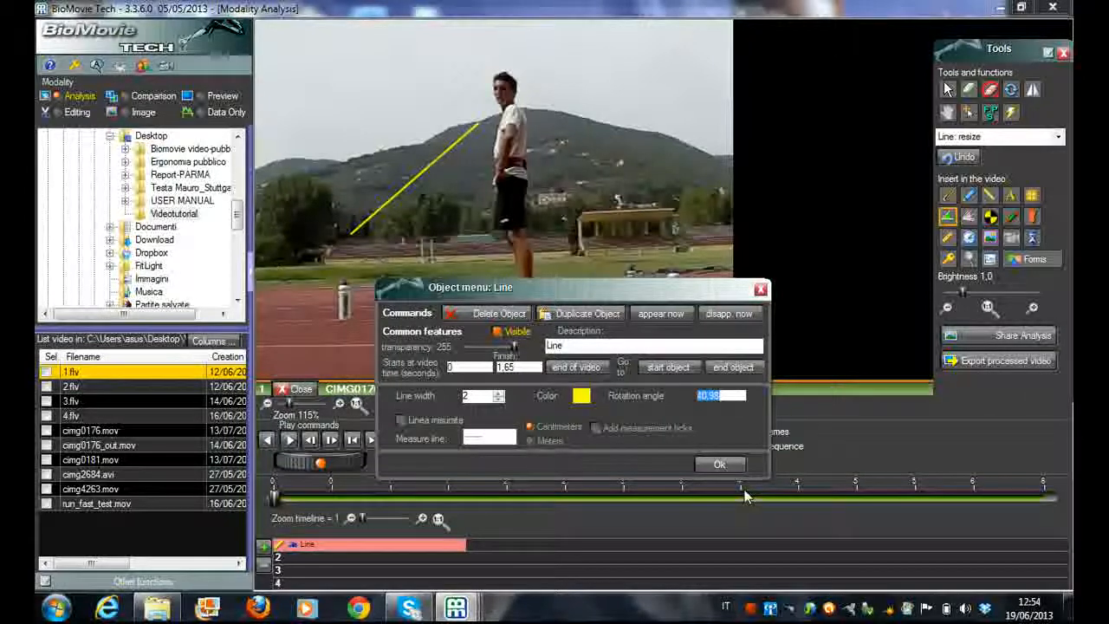
pyautogui.write('0')
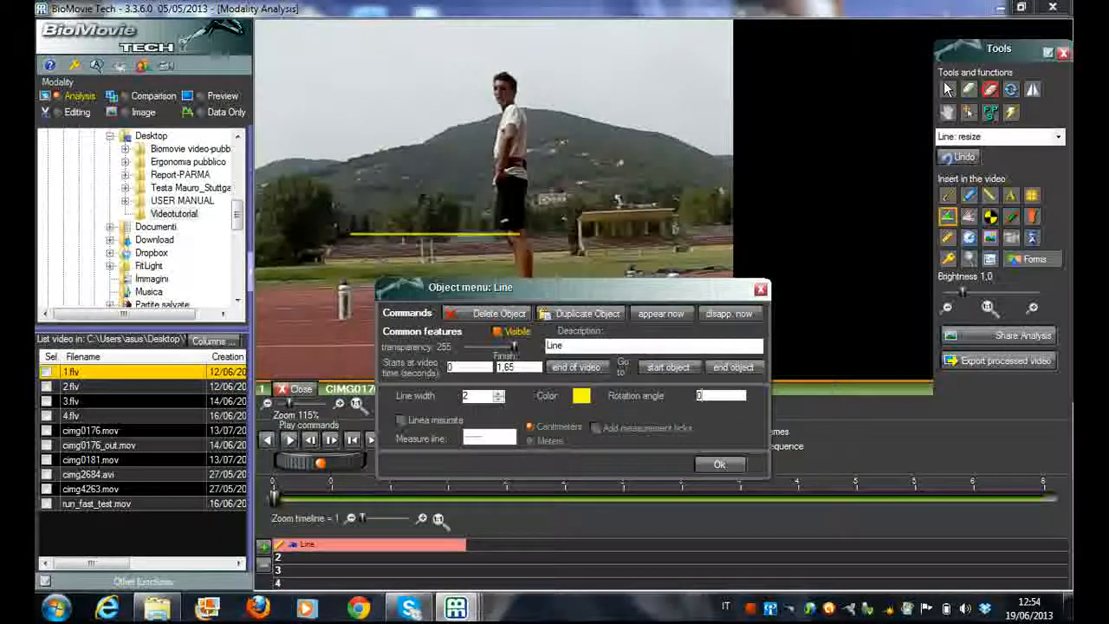
# Change the line's rotation angle to 360 and accept the object settings
pyautogui.click(381, 234)
pyautogui.write('3')
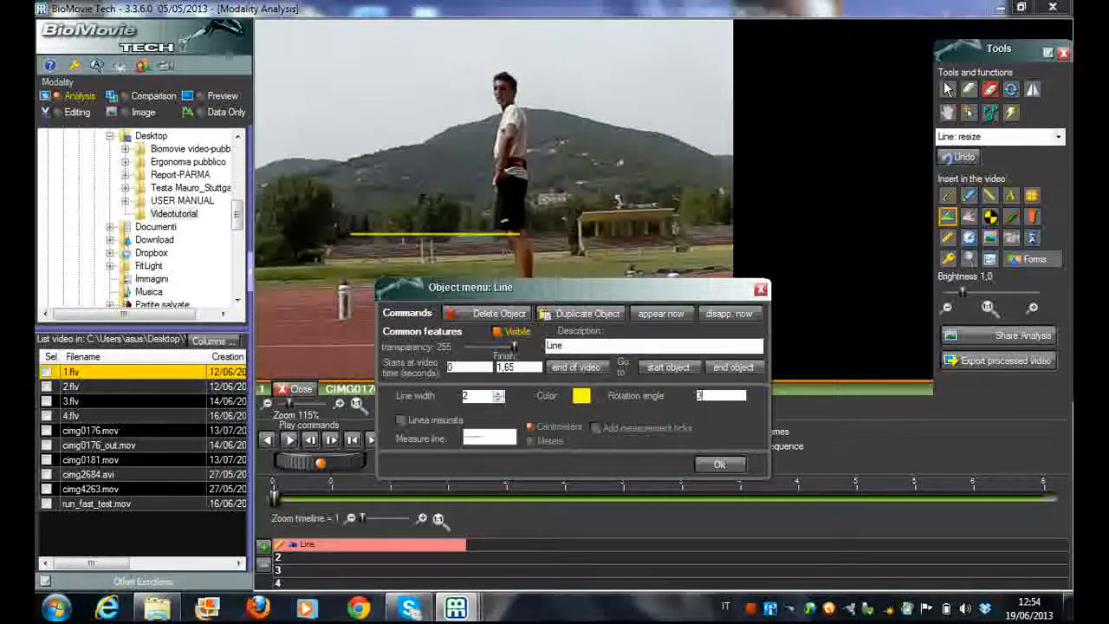
pyautogui.write('60')
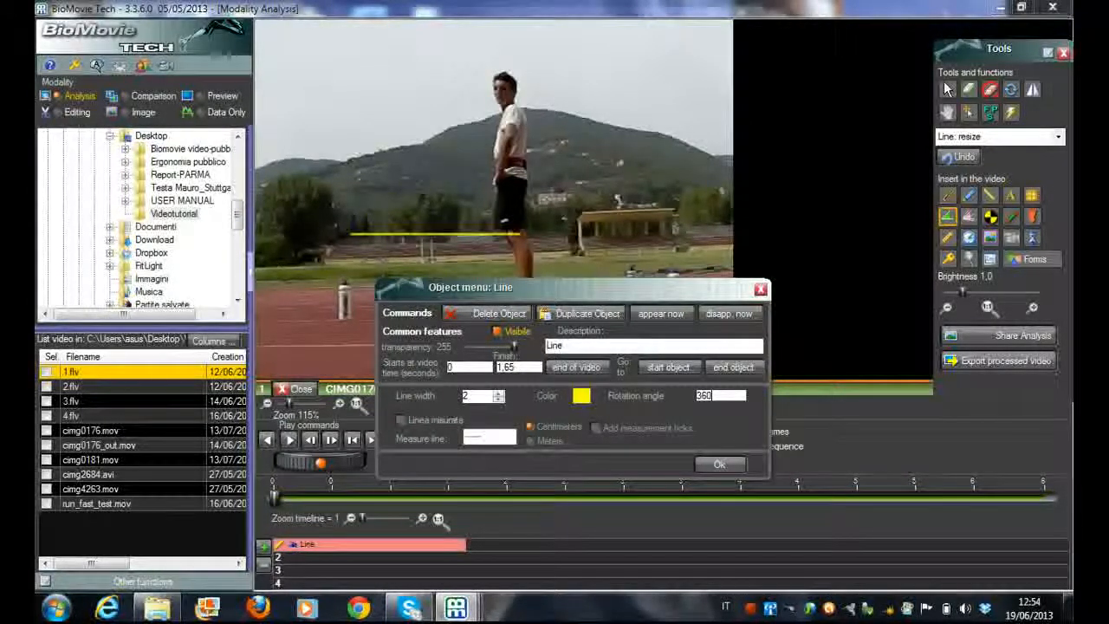
pyautogui.click(721, 464)
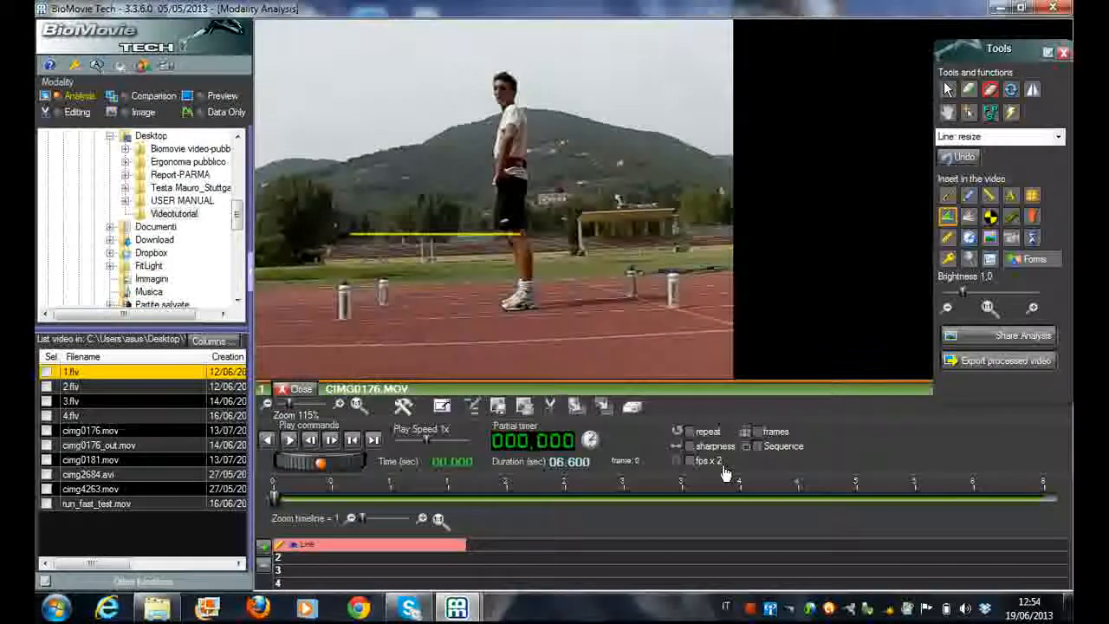
# Reopen the line's object menu, set the rotation angle to 120, and move the dialog away from the line
pyautogui.click(464, 235)
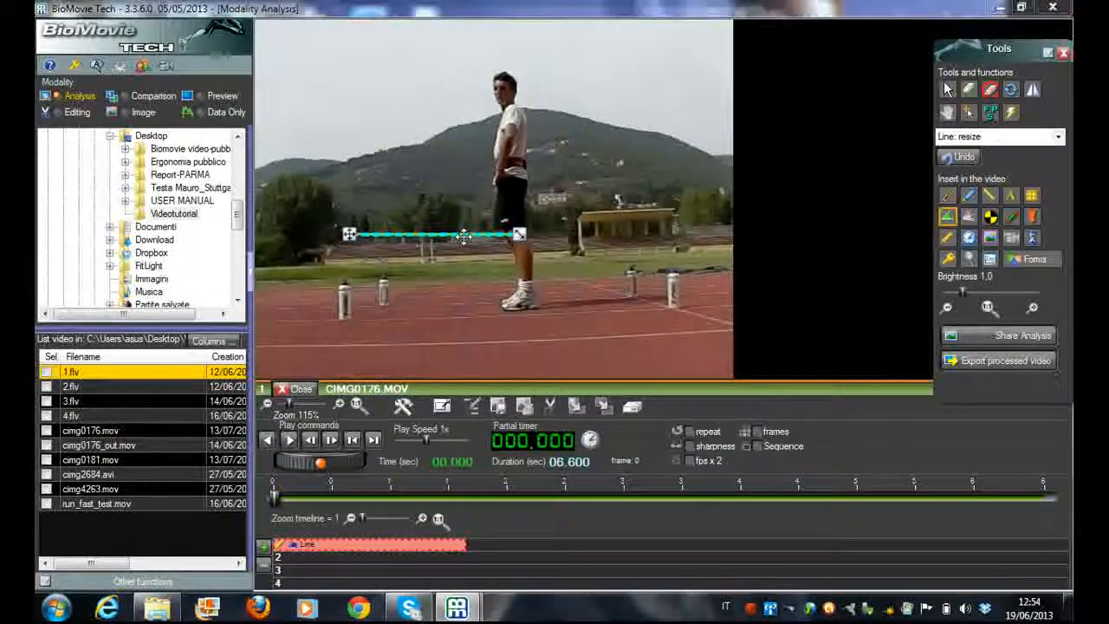
pyautogui.doubleClick(463, 236)
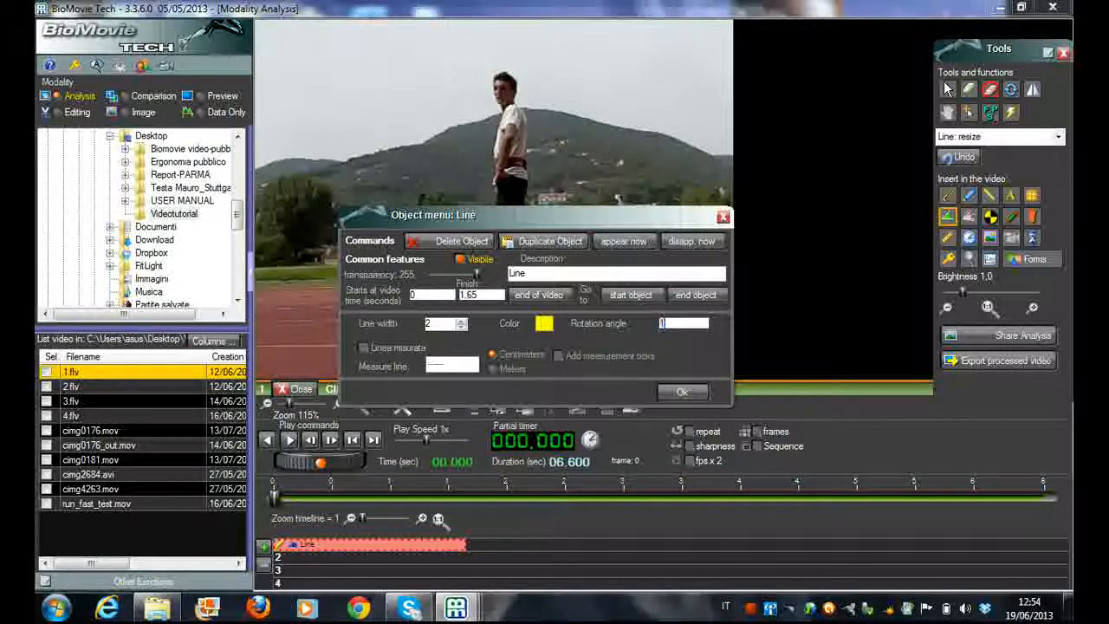
pyautogui.write('120')
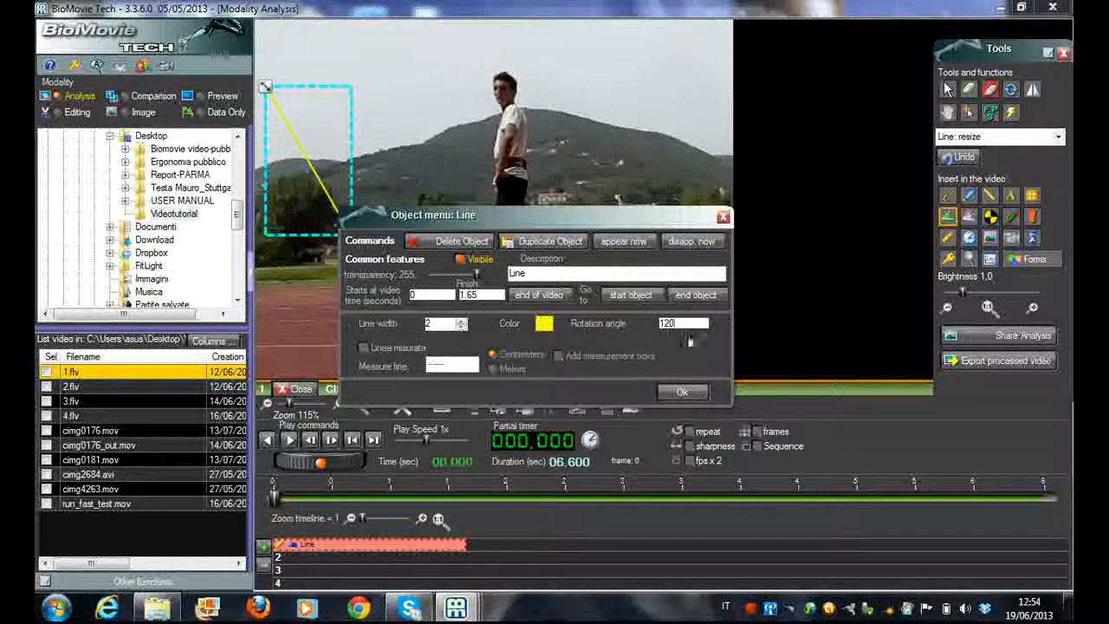
pyautogui.moveTo(589, 226); pyautogui.dragTo(685, 214)
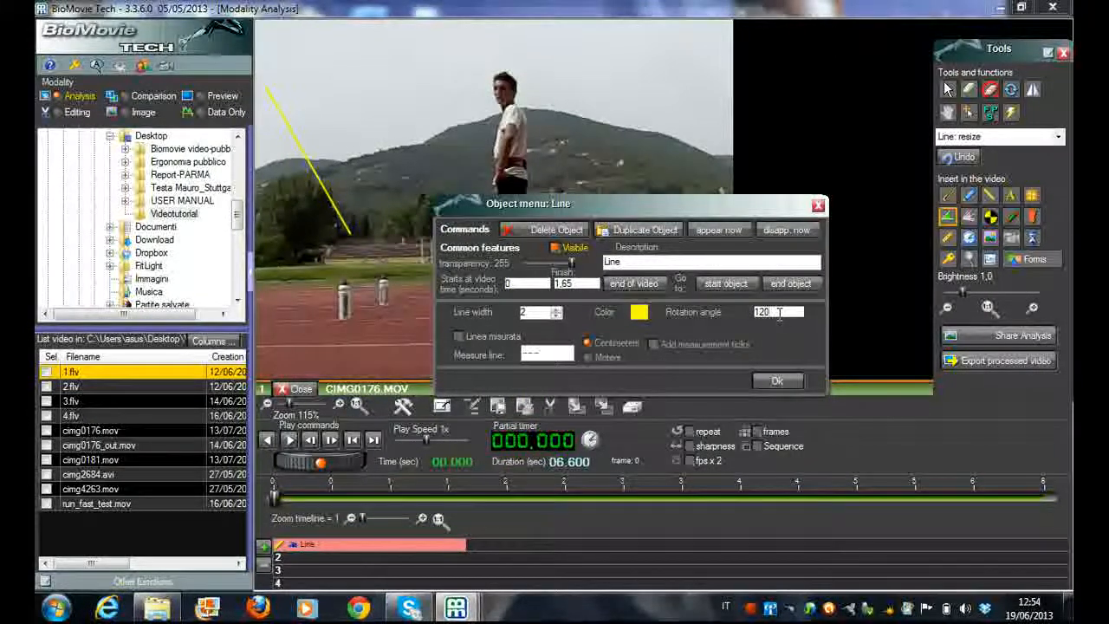
# Set the line's rotation angle to 180 in the object menu
pyautogui.press('BackSpace')
pyautogui.press('BackSpace')
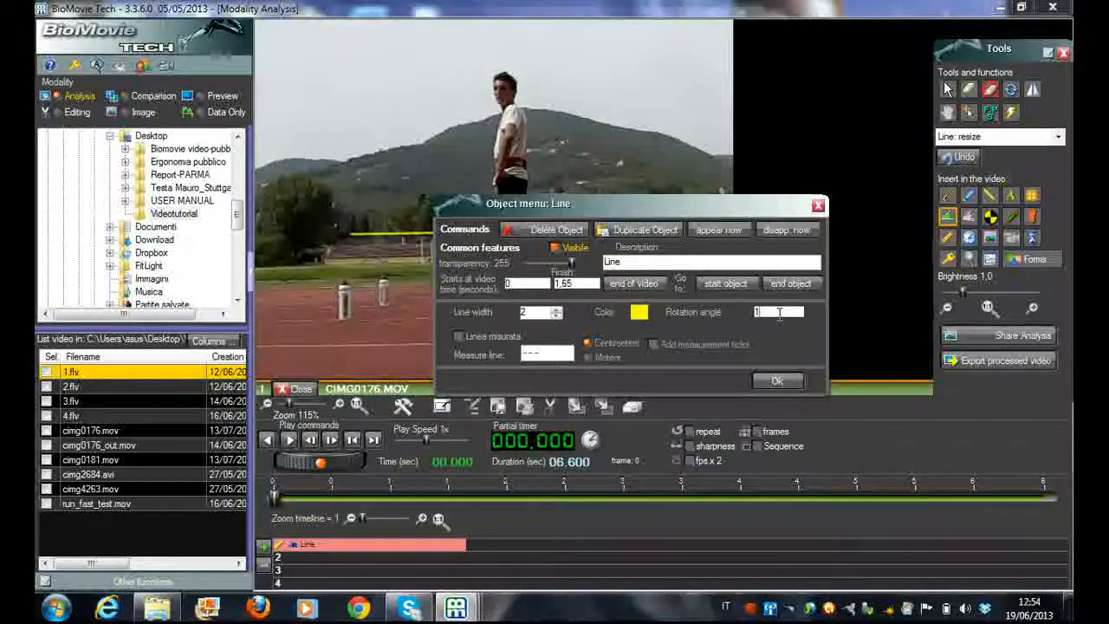
pyautogui.write('1')
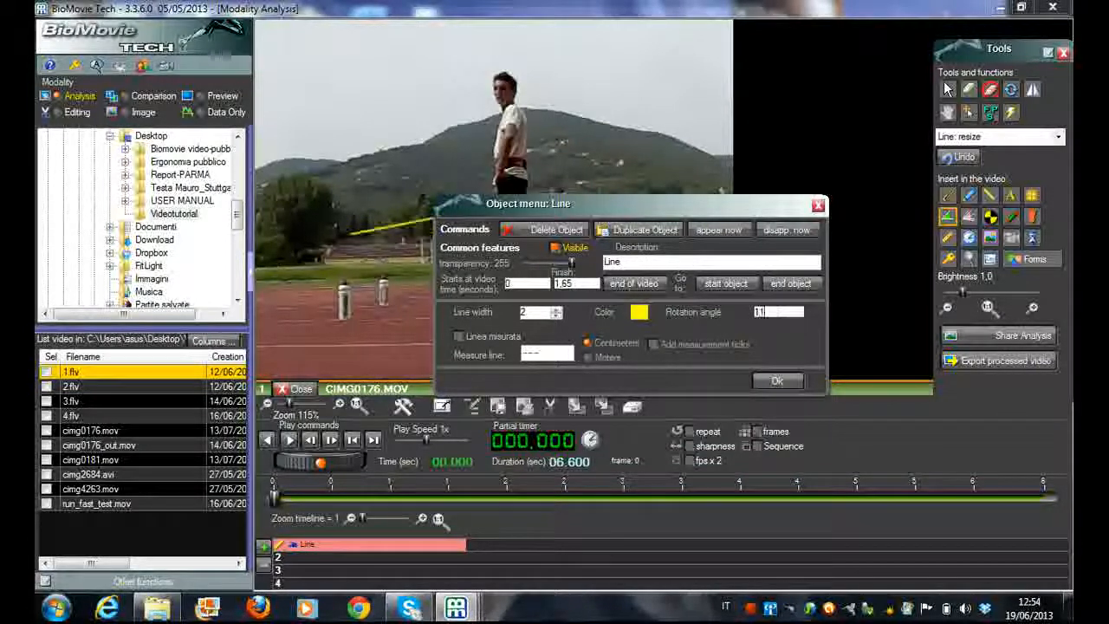
pyautogui.write('80')
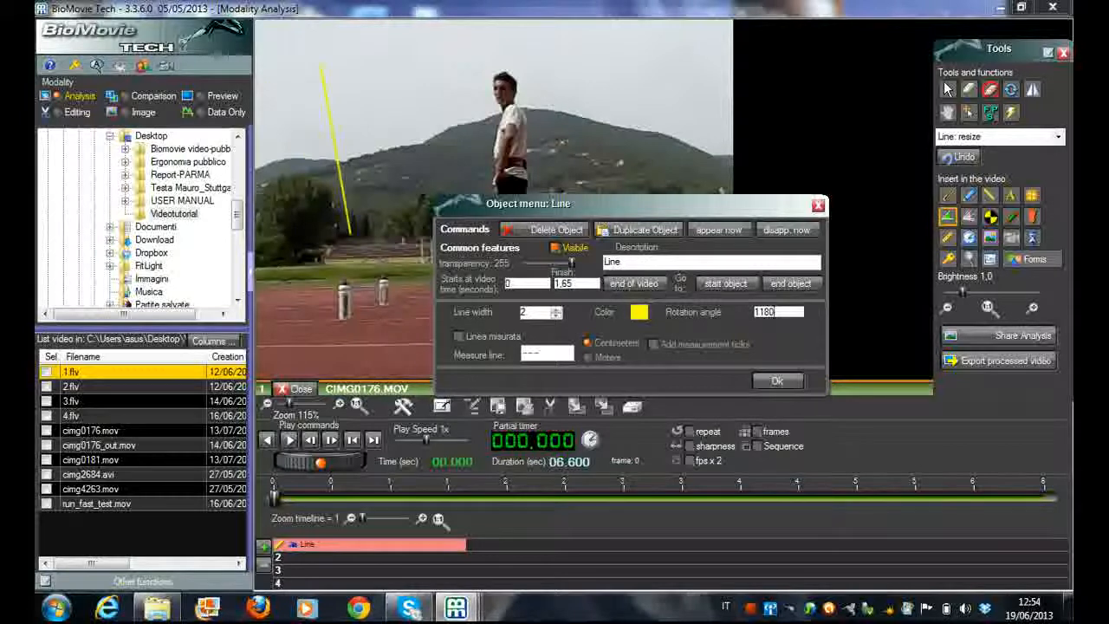
pyautogui.press('BackSpace')
pyautogui.press('BackSpace')
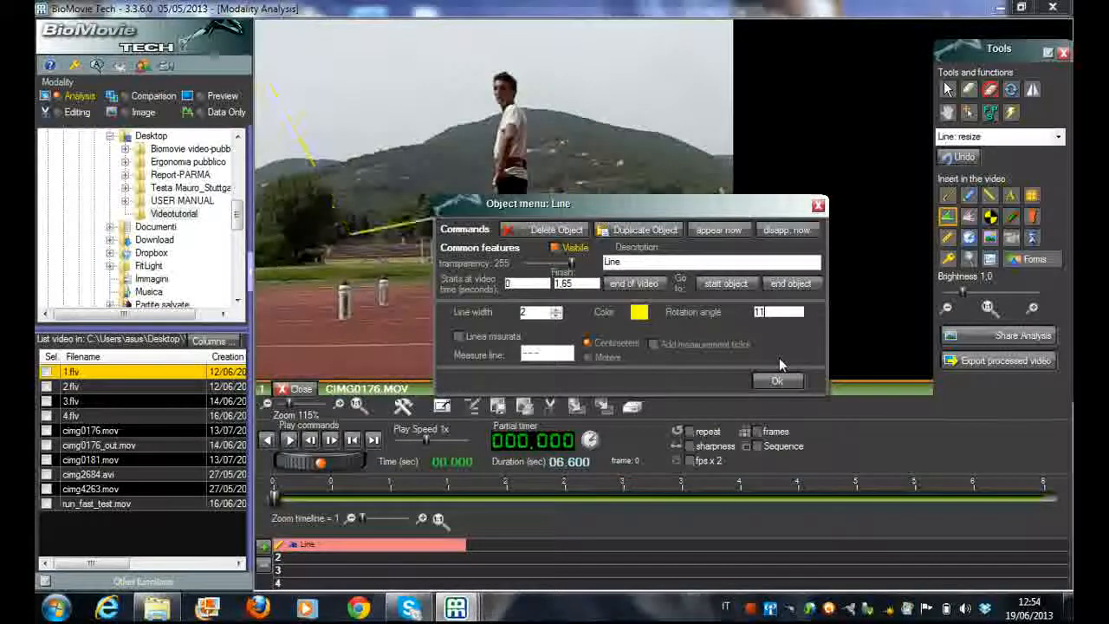
pyautogui.press('BackSpace')
pyautogui.write('8')
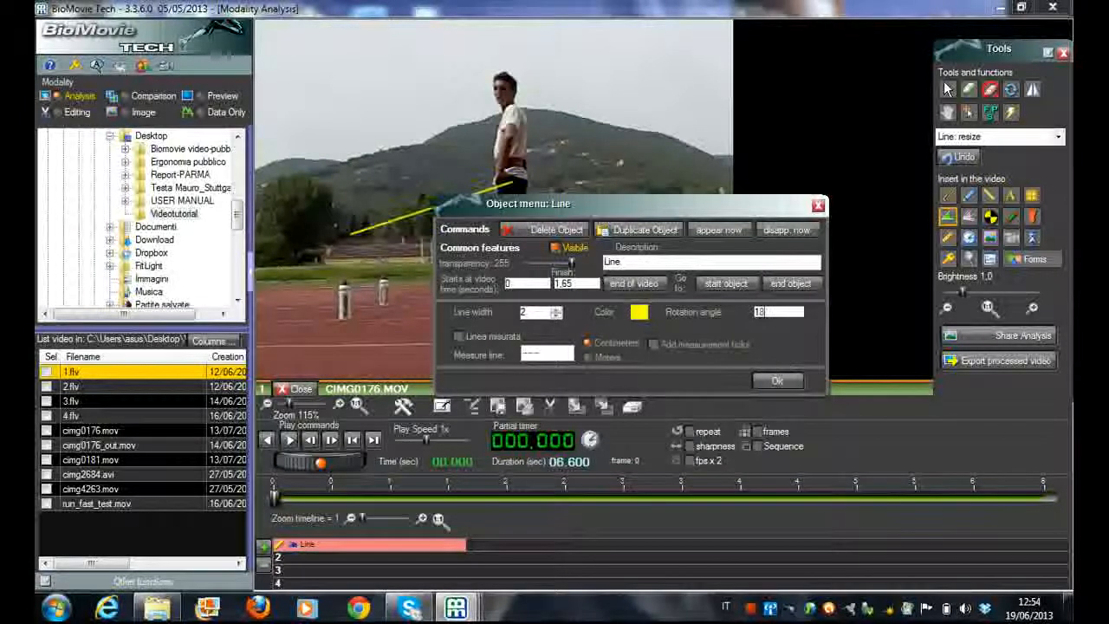
pyautogui.write('0')
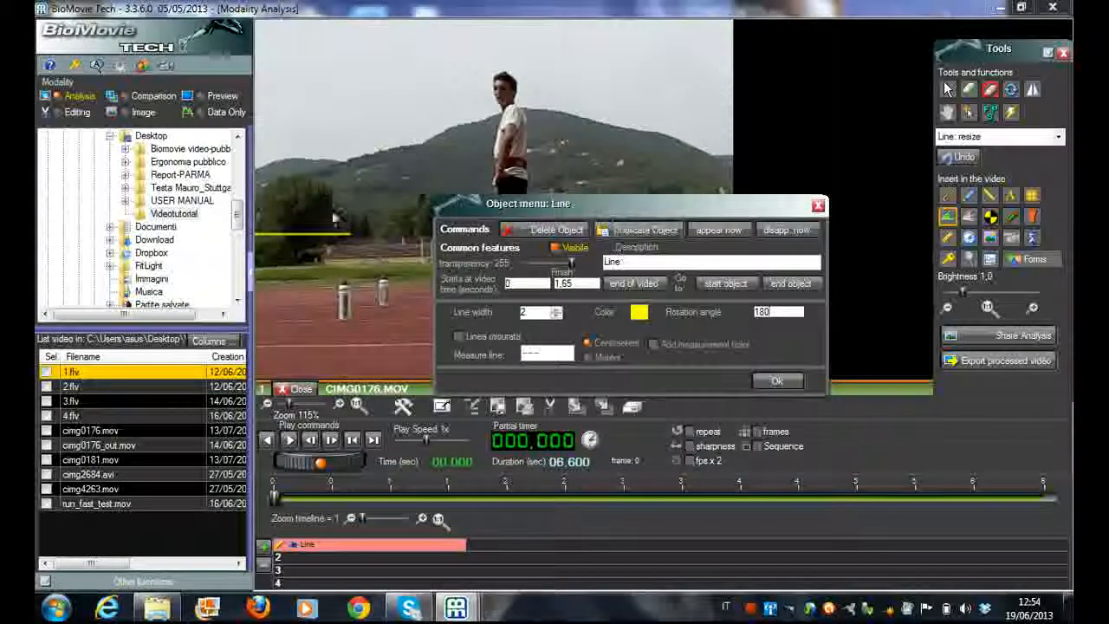
# Move the object menu aside and shift the line closer to the athlete so it lies fully within the video frame
pyautogui.moveTo(503, 203); pyautogui.dragTo(614, 218)
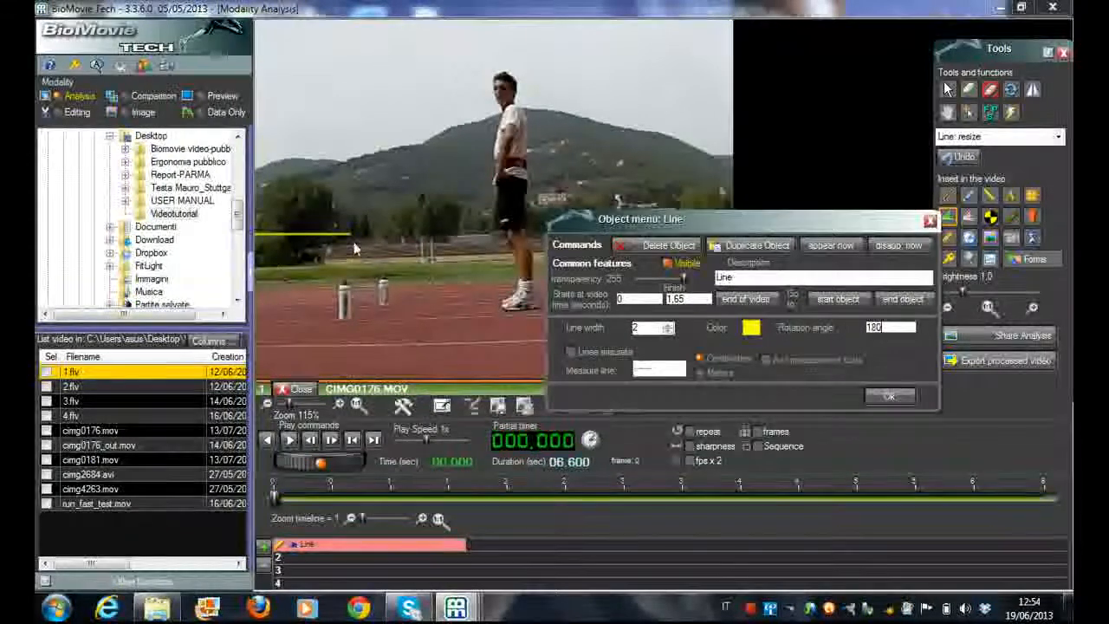
pyautogui.moveTo(348, 234); pyautogui.dragTo(437, 242)
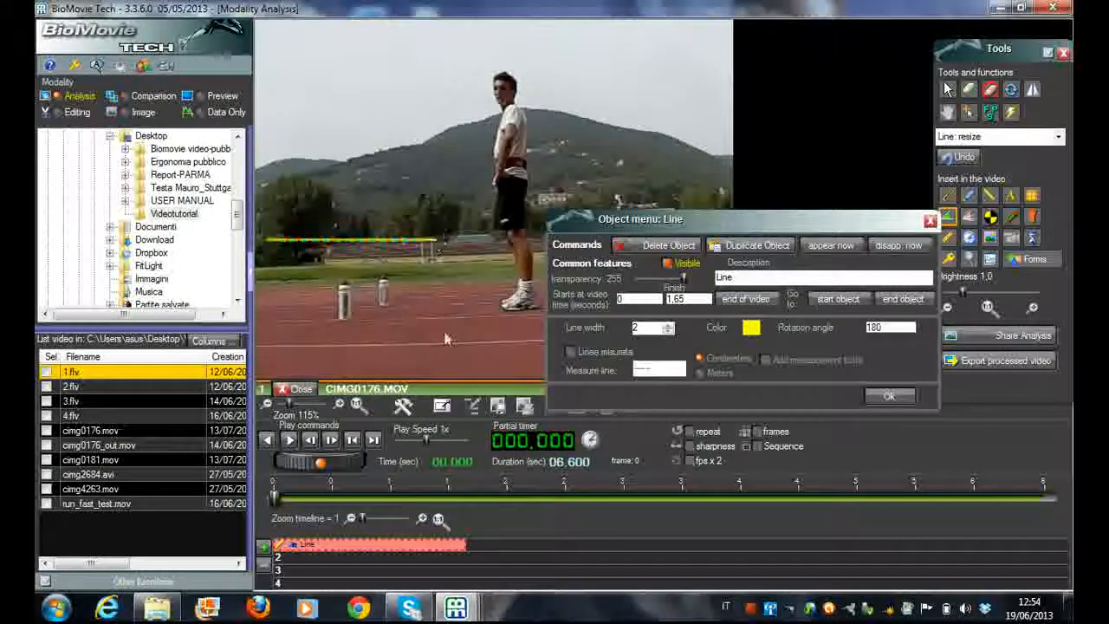
pyautogui.click(444, 334)
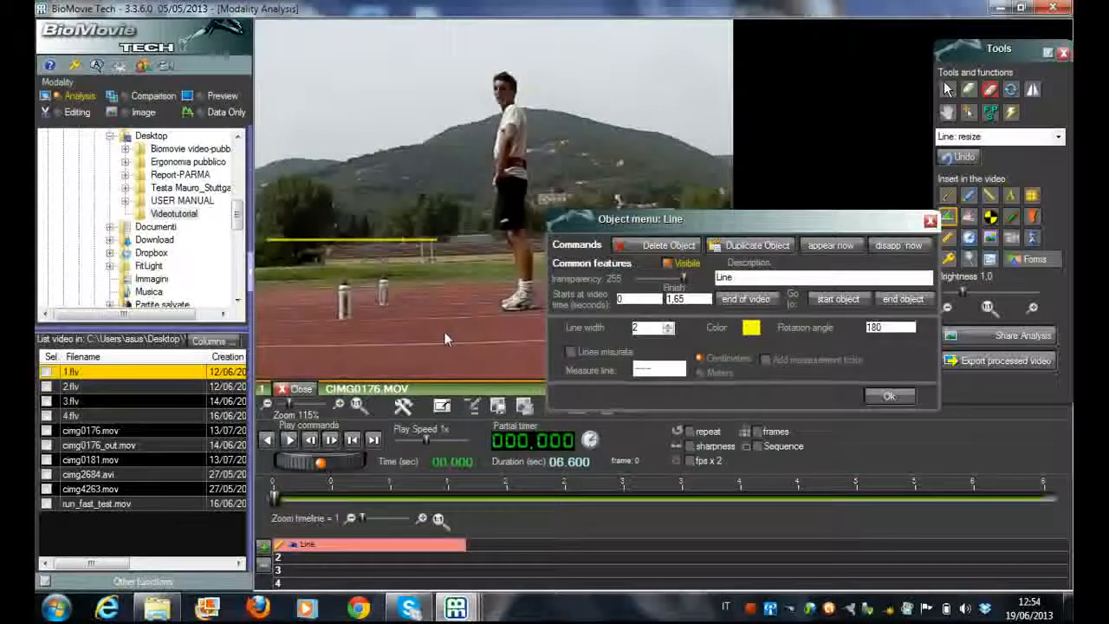
# Set the repositioned line's rotation angle to 210
pyautogui.doubleClick(881, 327)
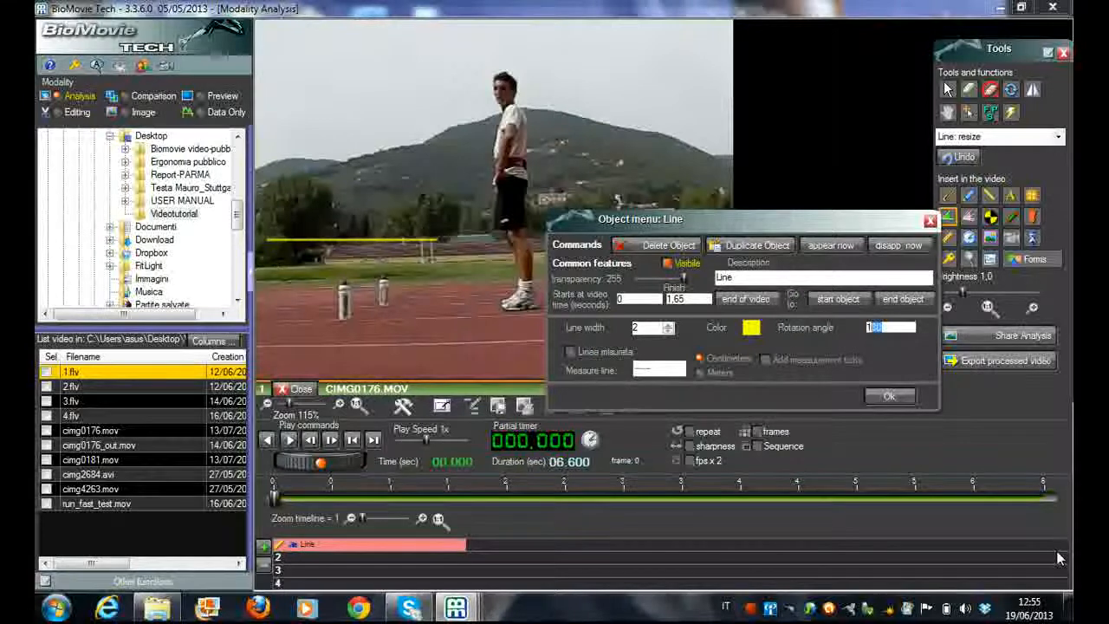
pyautogui.write('1')
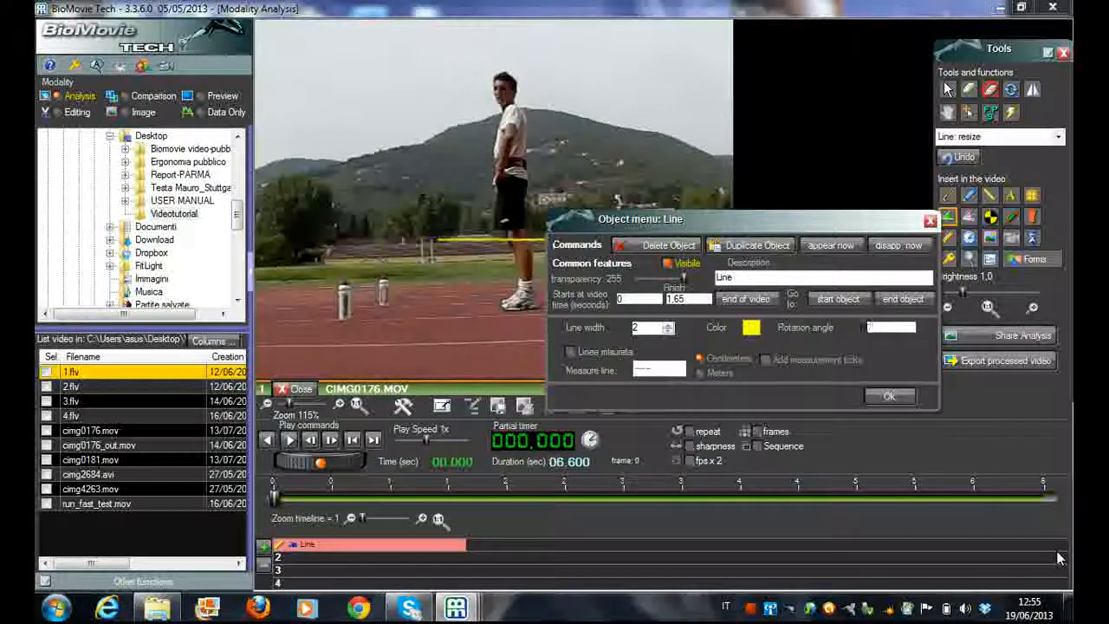
pyautogui.press('BackSpace')
pyautogui.write('210')
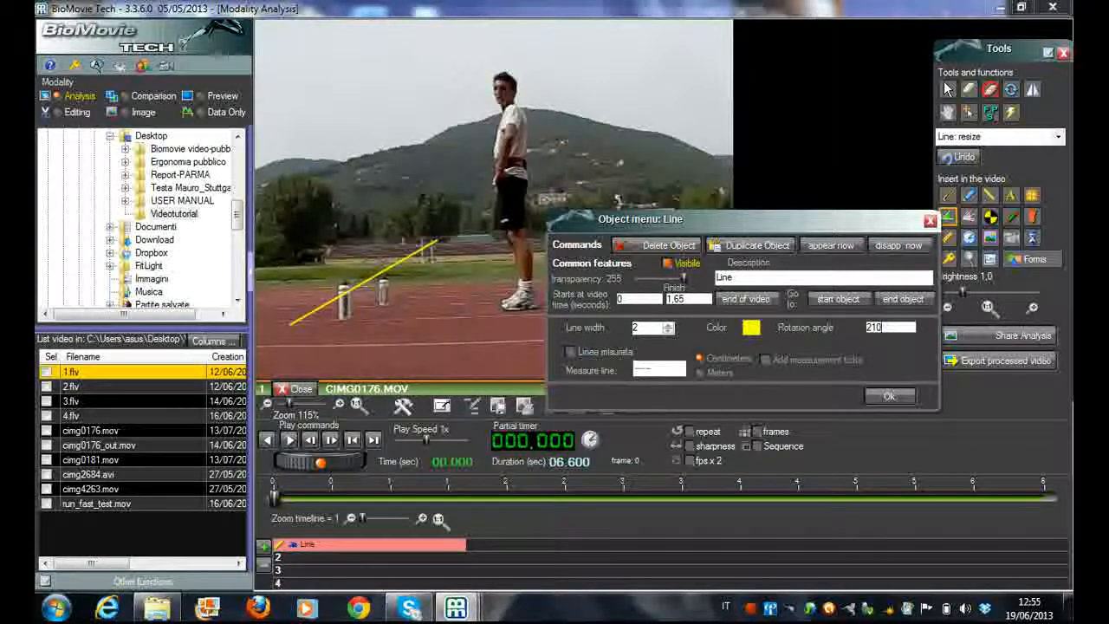
# Set the line's rotation angle to 240
pyautogui.press('BackSpace')
pyautogui.press('BackSpace')
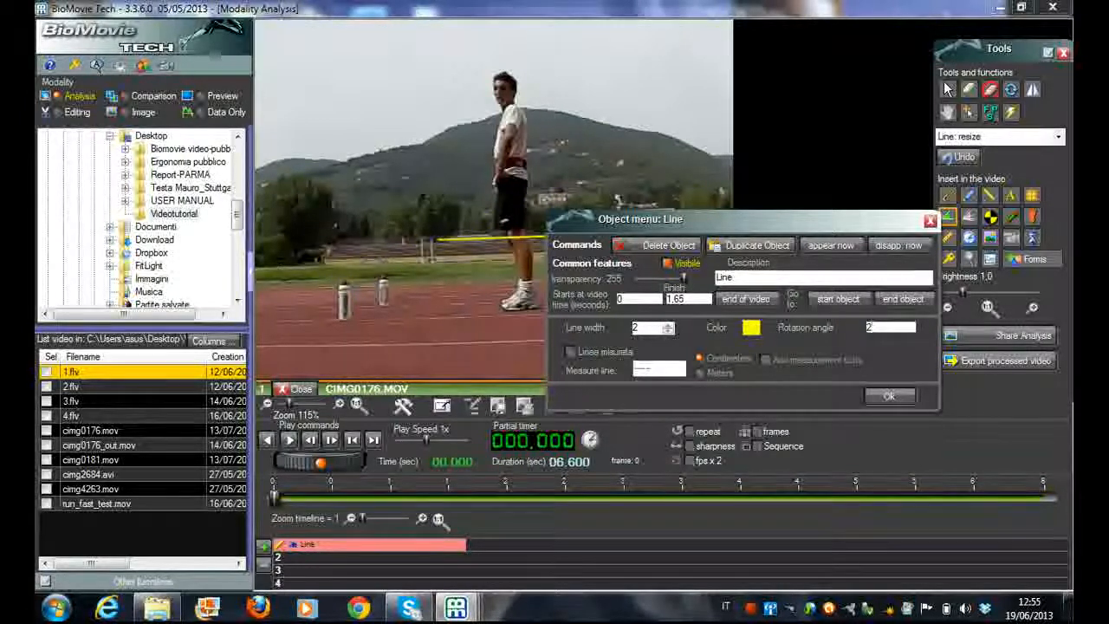
pyautogui.write('40')
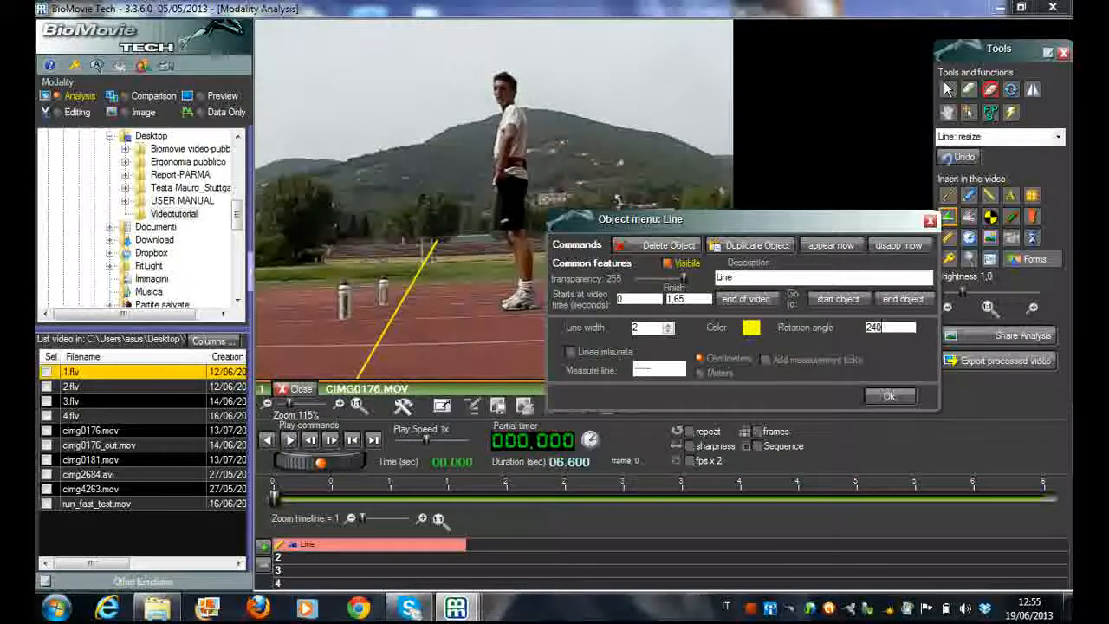
# Set the line's rotation angle to 260
pyautogui.press('BackSpace')
pyautogui.press('BackSpace')
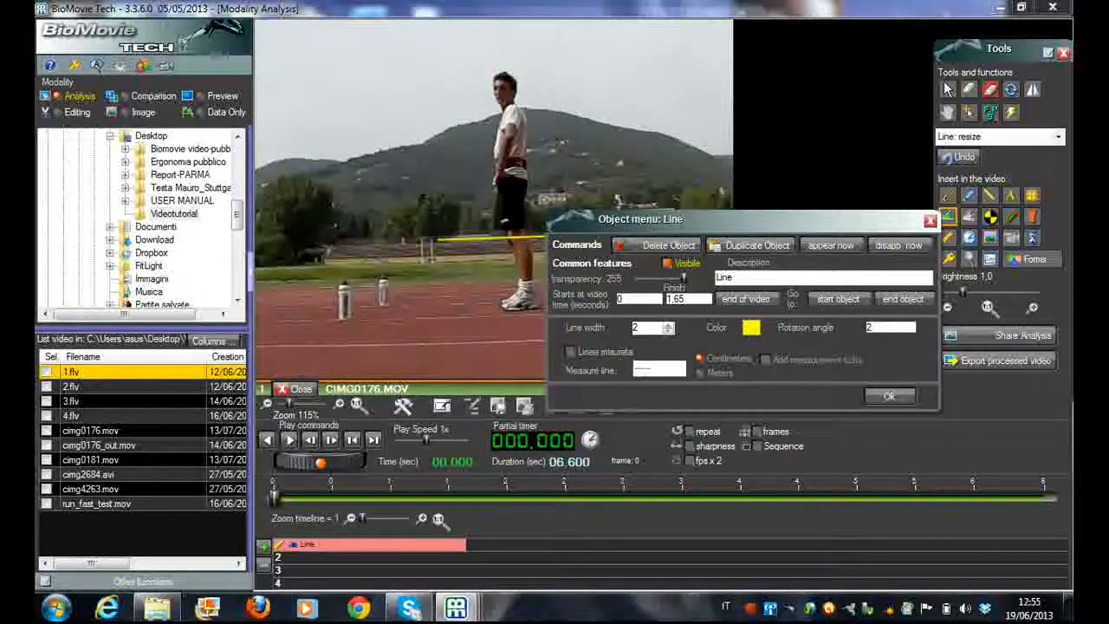
pyautogui.write('1')
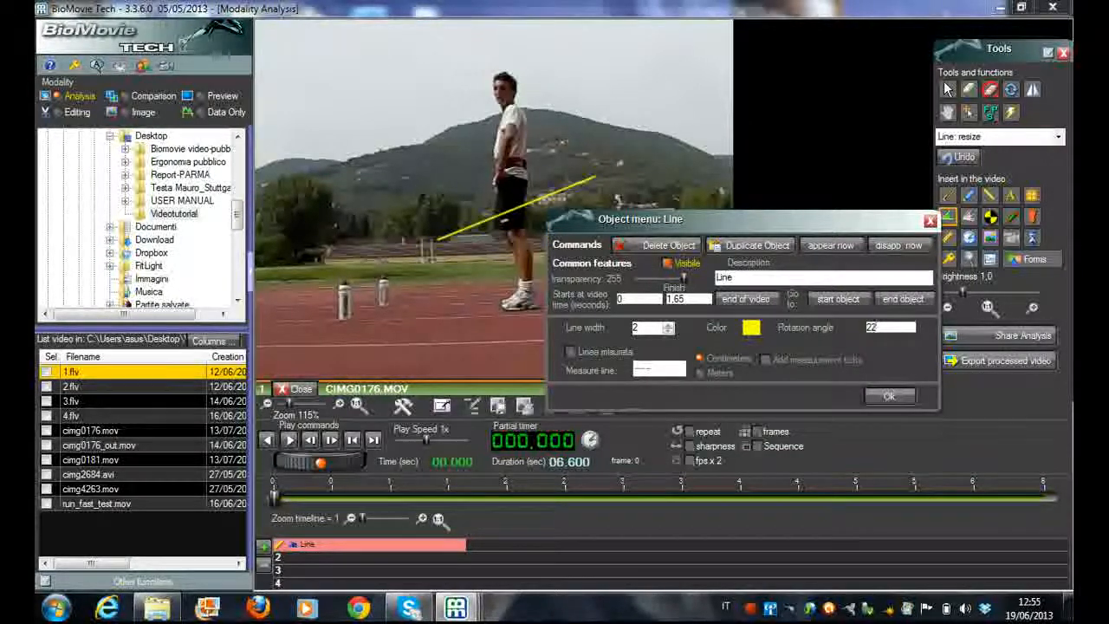
pyautogui.press('BackSpace')
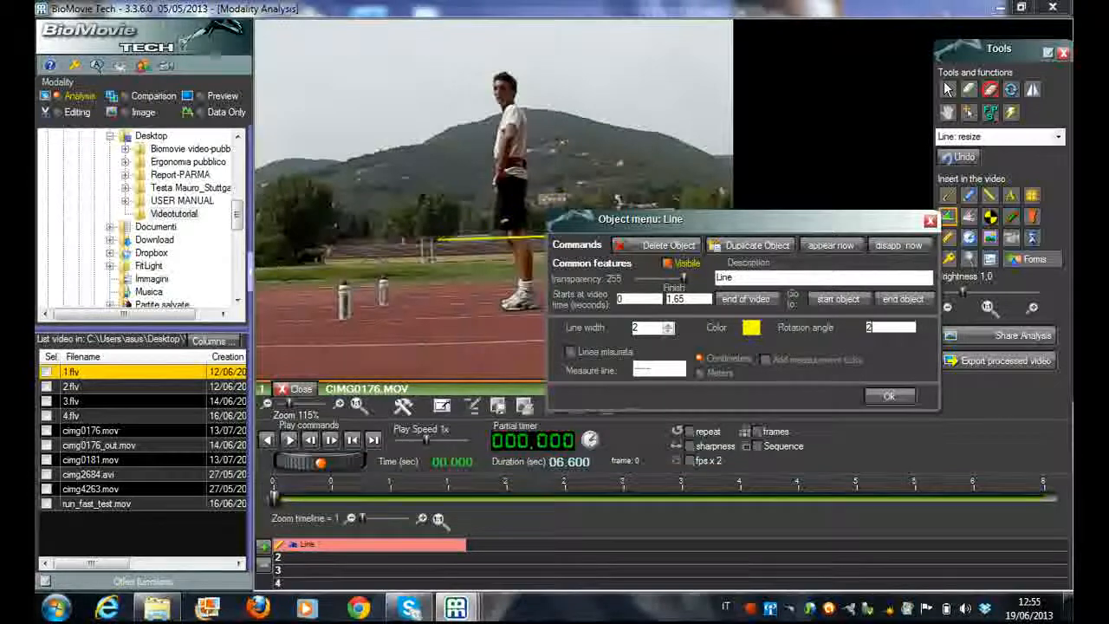
pyautogui.write('60')
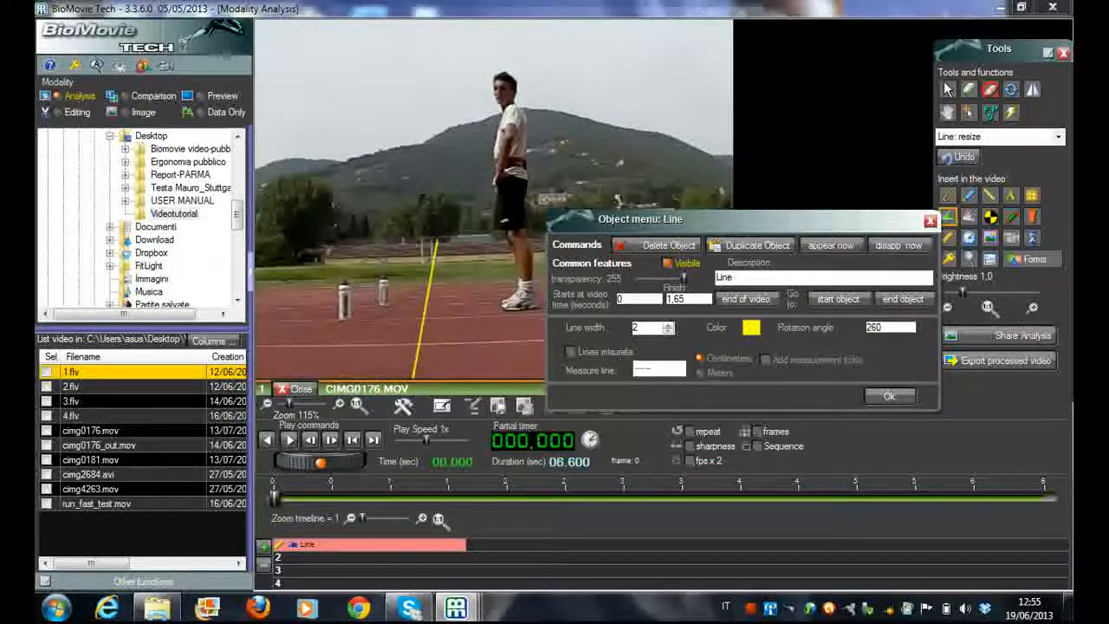
# Set the line's rotation angle to 280
pyautogui.press('BackSpace')
pyautogui.press('BackSpace')
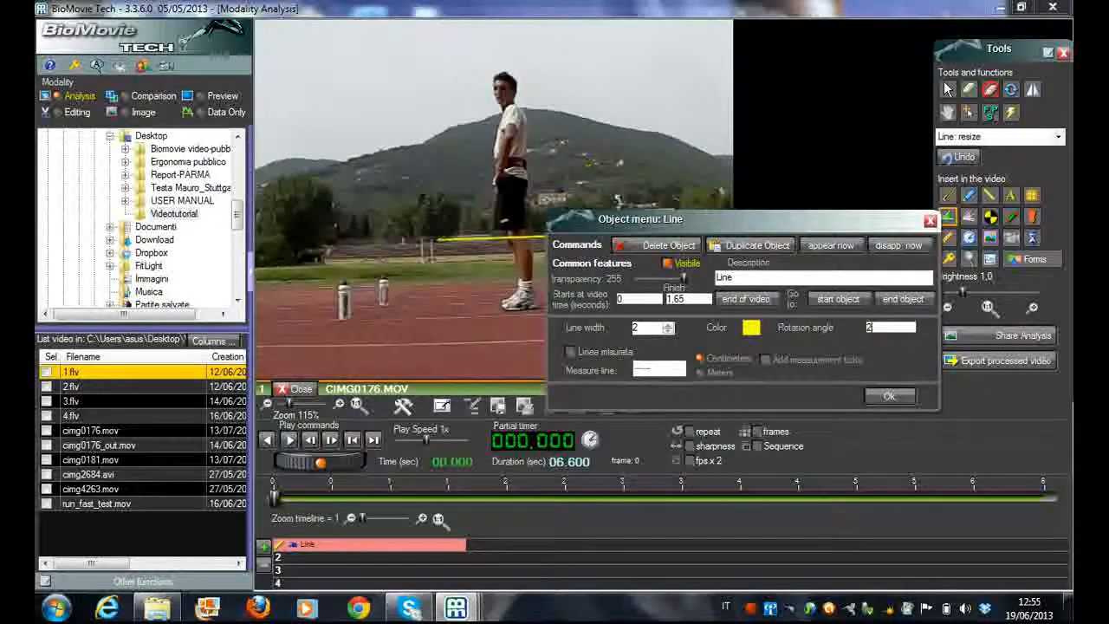
pyautogui.write('80')
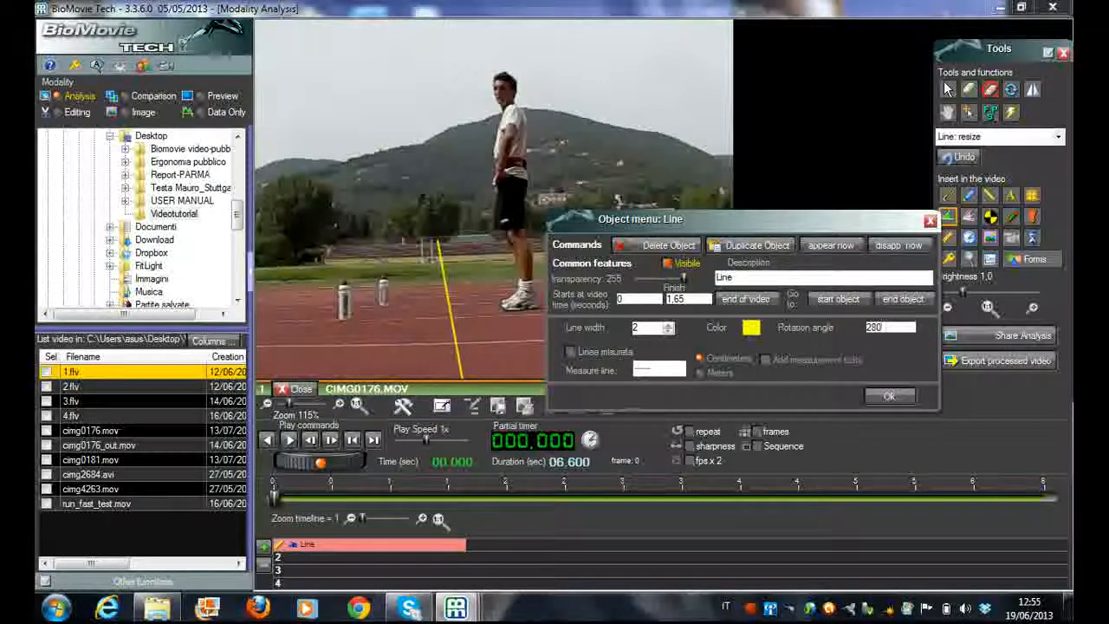
# Set the line's rotation angle to 270 so that it hangs vertically
pyautogui.press('BackSpace')
pyautogui.press('BackSpace')
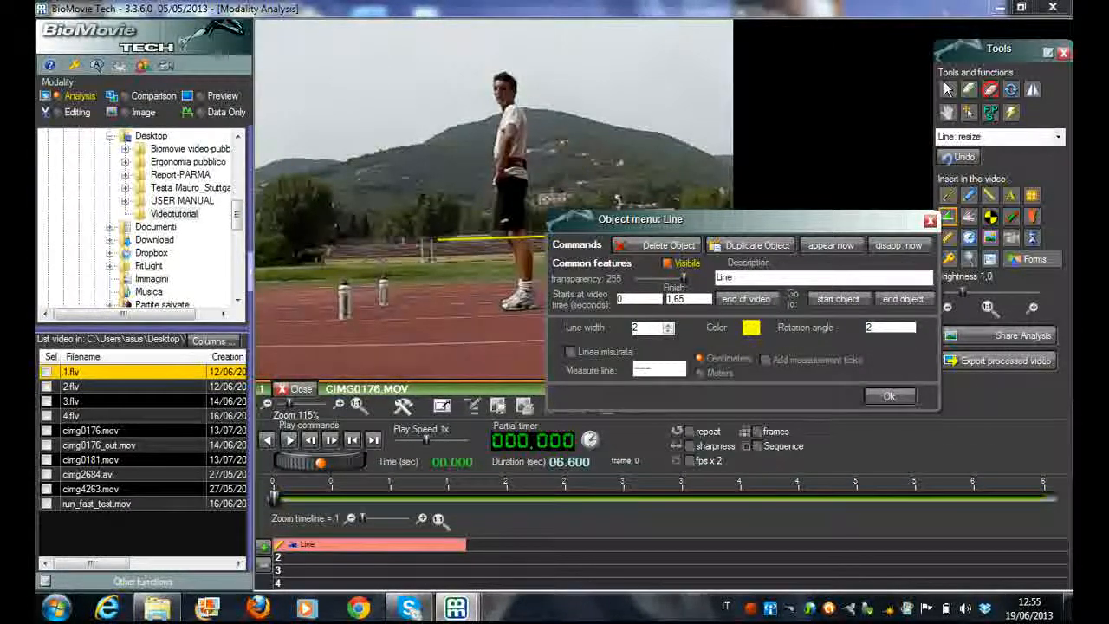
pyautogui.write('270')
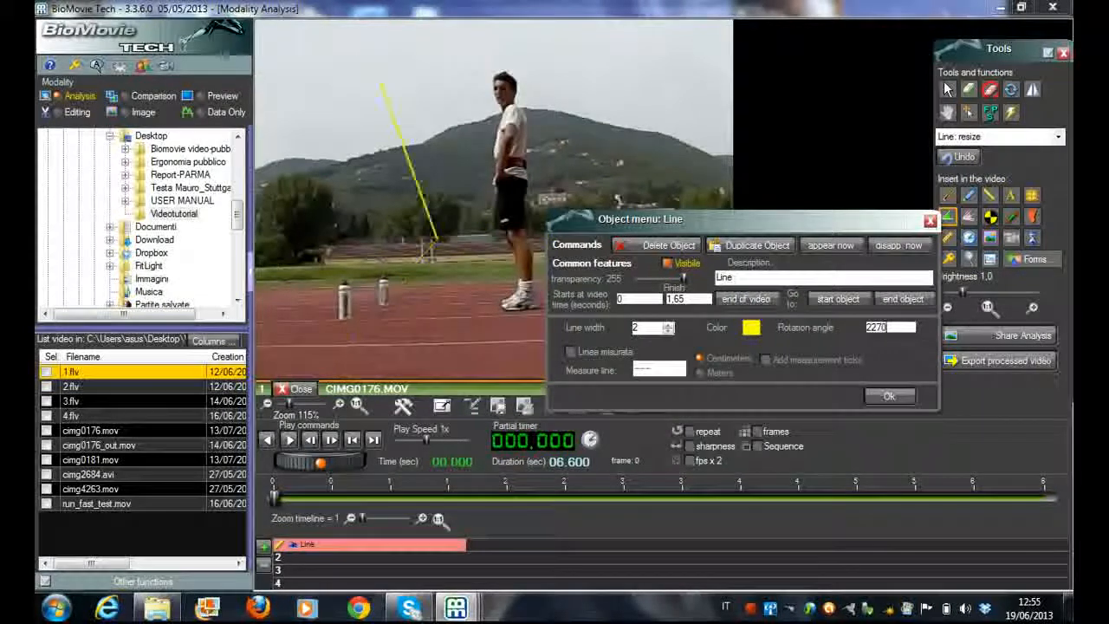
pyautogui.press('BackSpace')
pyautogui.press('BackSpace')
pyautogui.press('BackSpace')
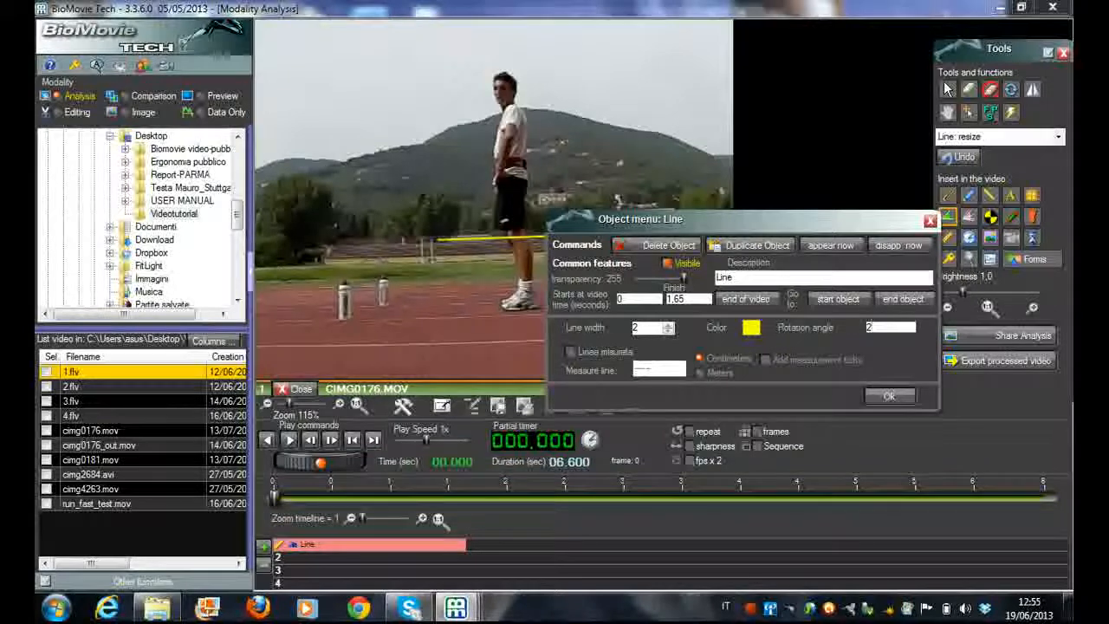
pyautogui.write('70')
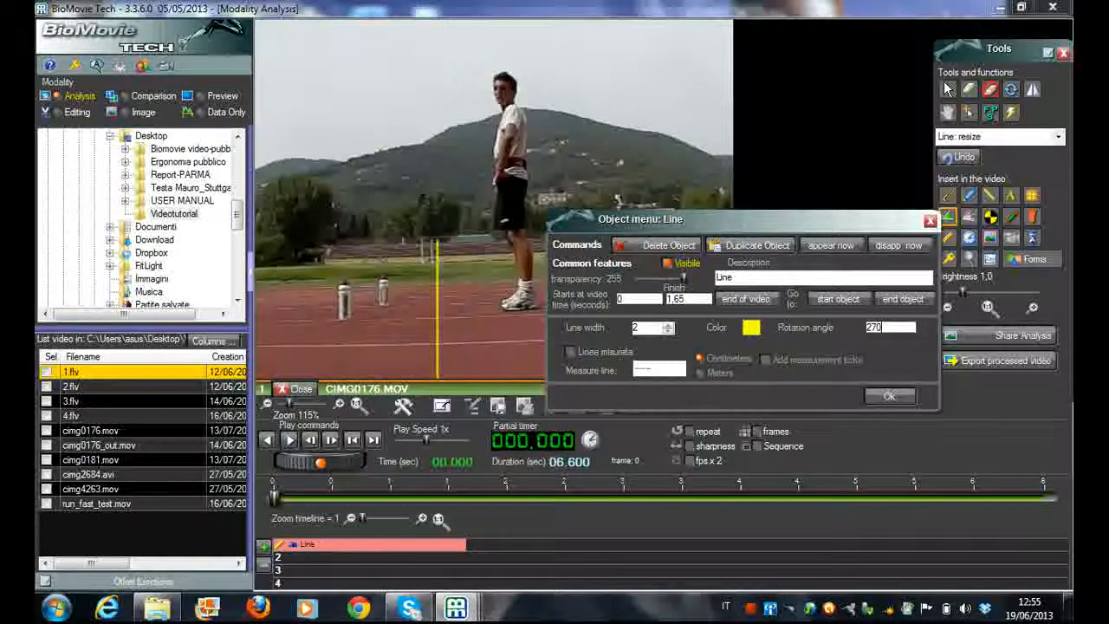
# Move the object menu clear of the video and shift the vertical line slightly upward, keeping it beside the athlete
pyautogui.moveTo(814, 222); pyautogui.dragTo(877, 133)
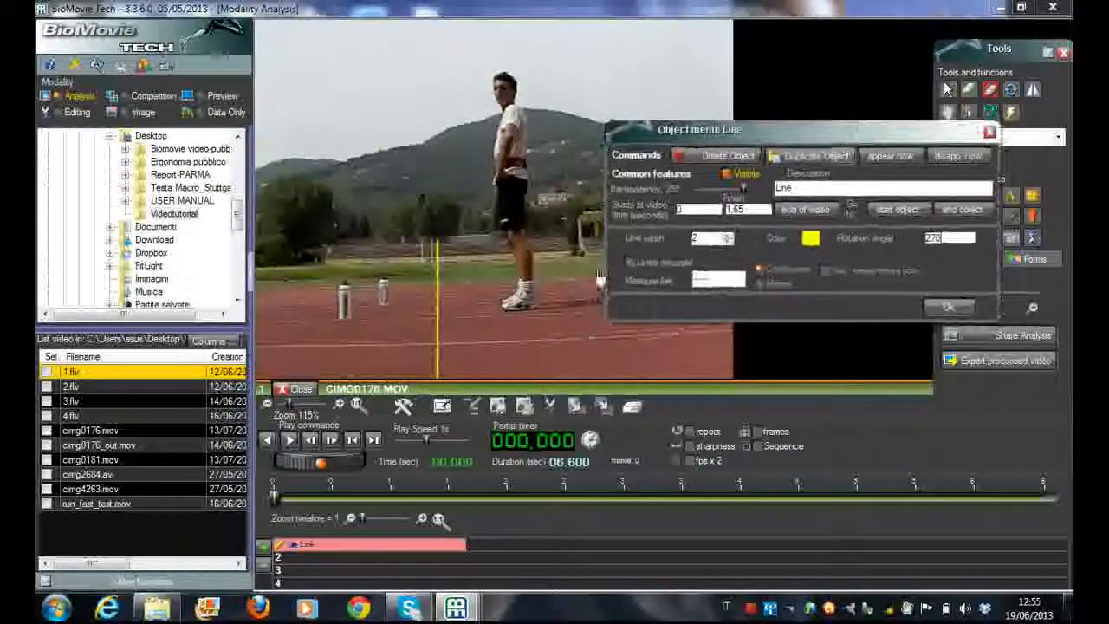
pyautogui.moveTo(438, 240); pyautogui.dragTo(432, 175)
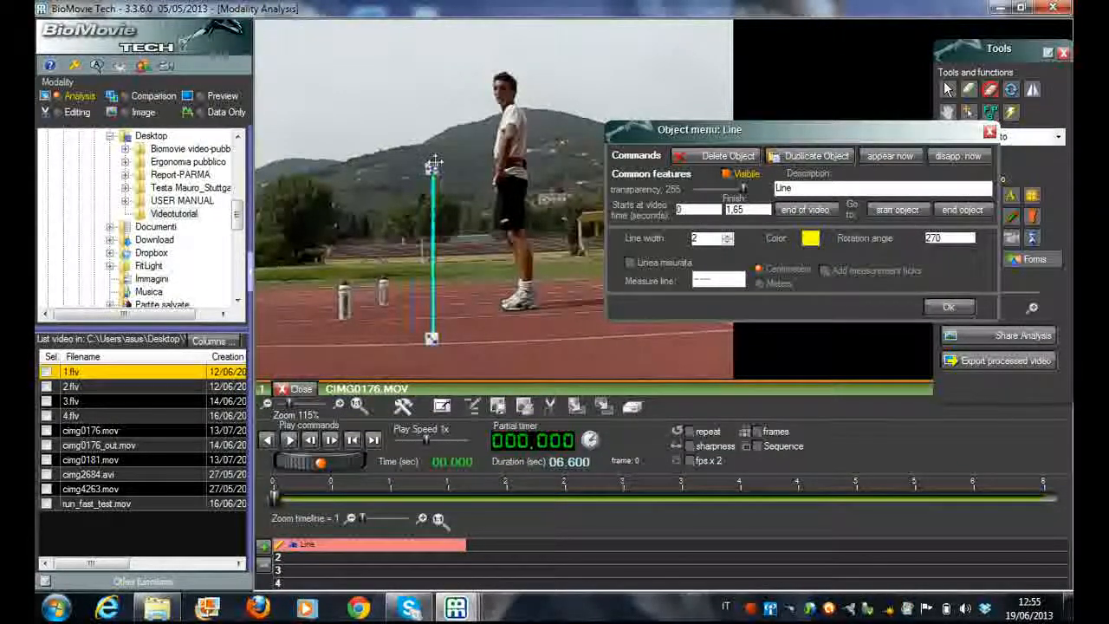
pyautogui.moveTo(431, 169); pyautogui.dragTo(435, 208)
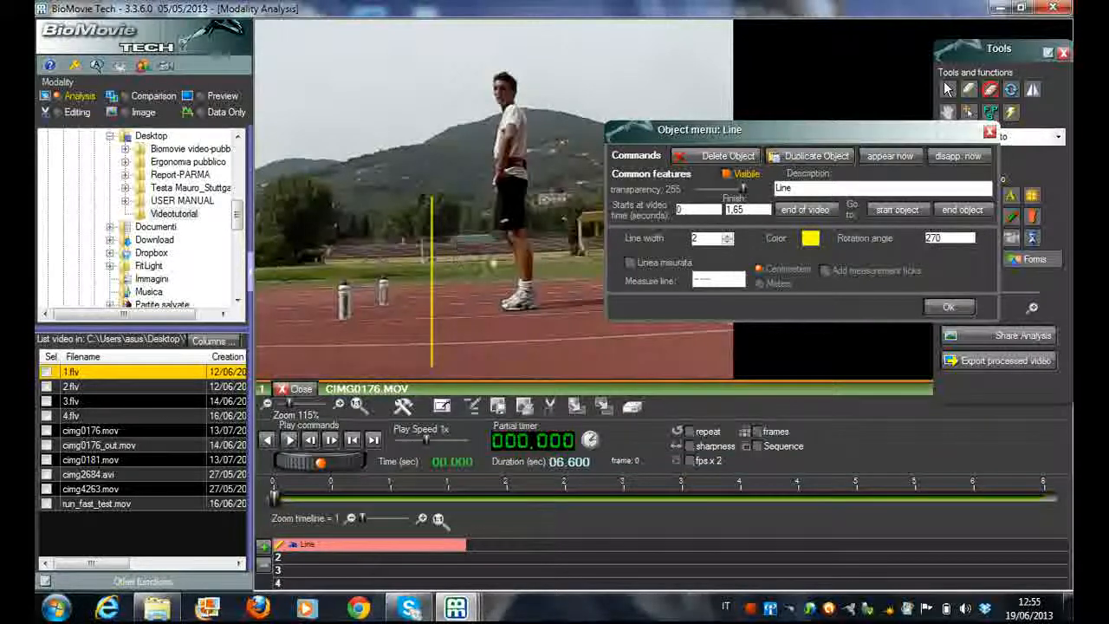
# Set the vertical line's rotation angle to 90 and close its object menu
pyautogui.doubleClick(932, 238)
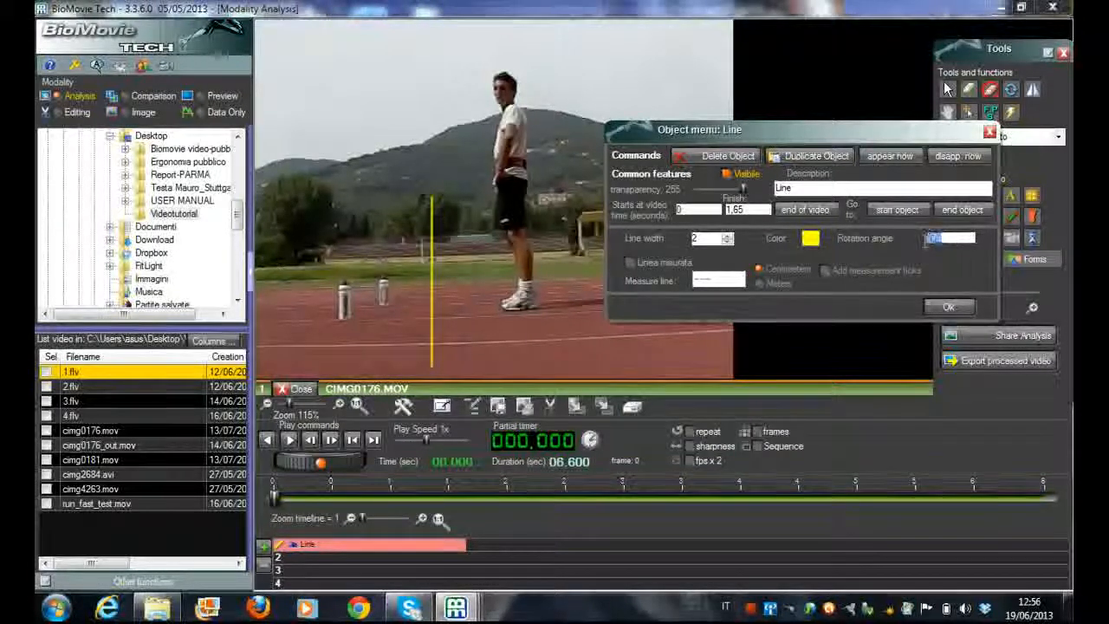
pyautogui.write('90')
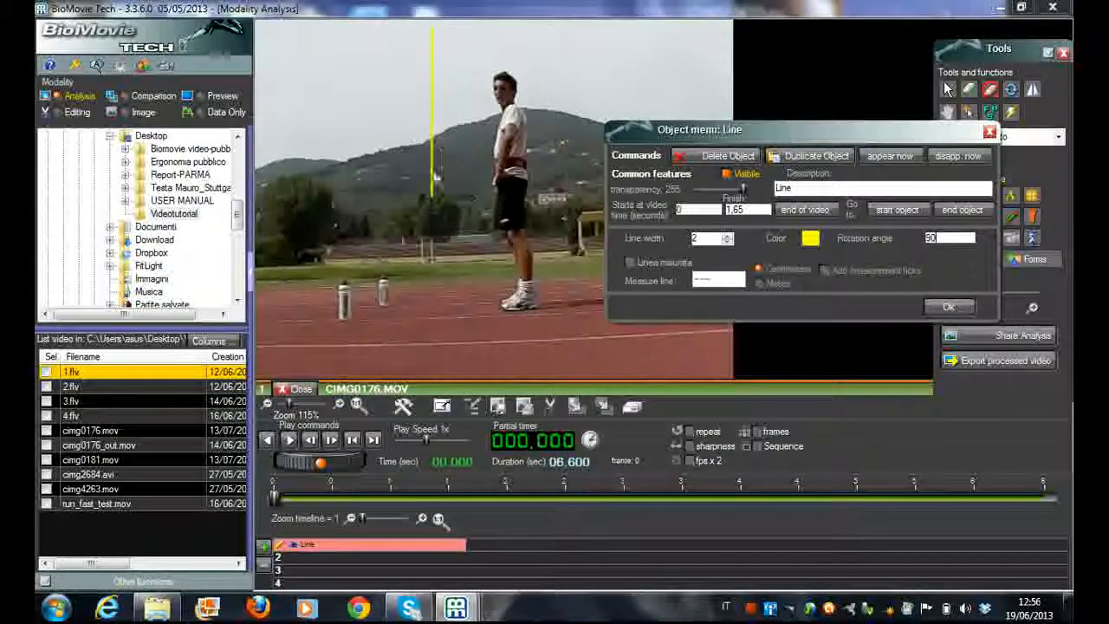
pyautogui.click(953, 309)
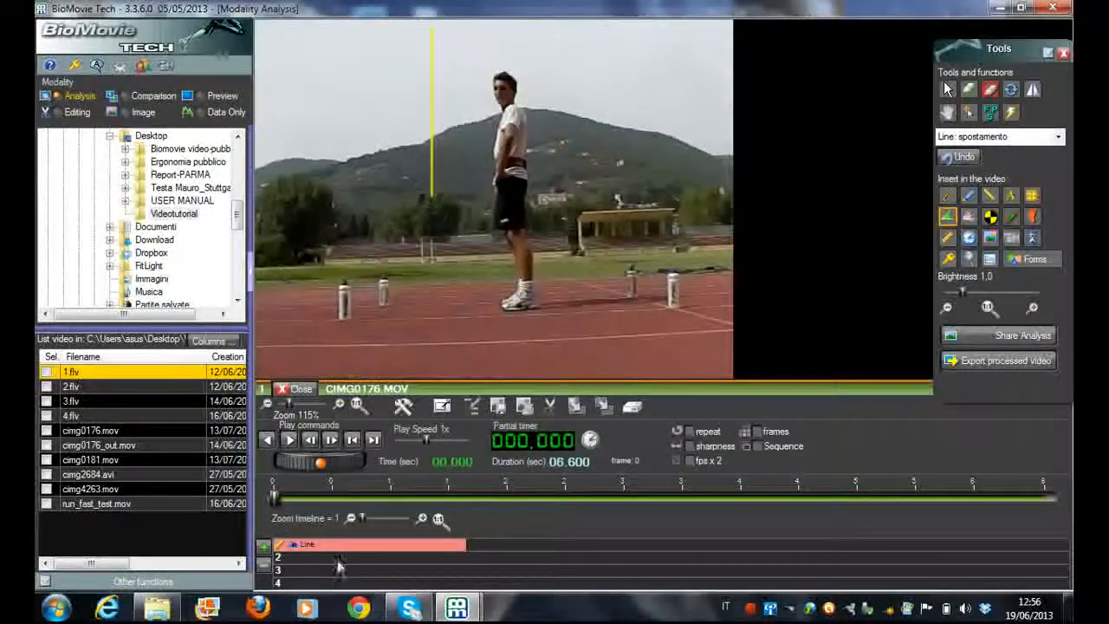
# Open the line's object menu from the timeline and delete the line
pyautogui.doubleClick(338, 547)
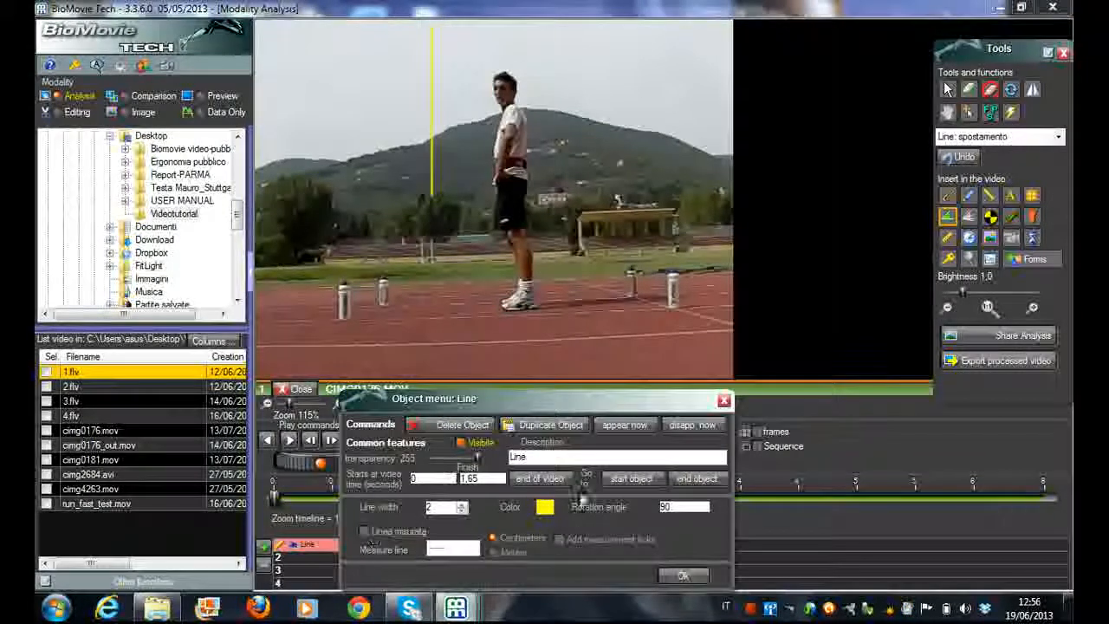
pyautogui.click(460, 425)
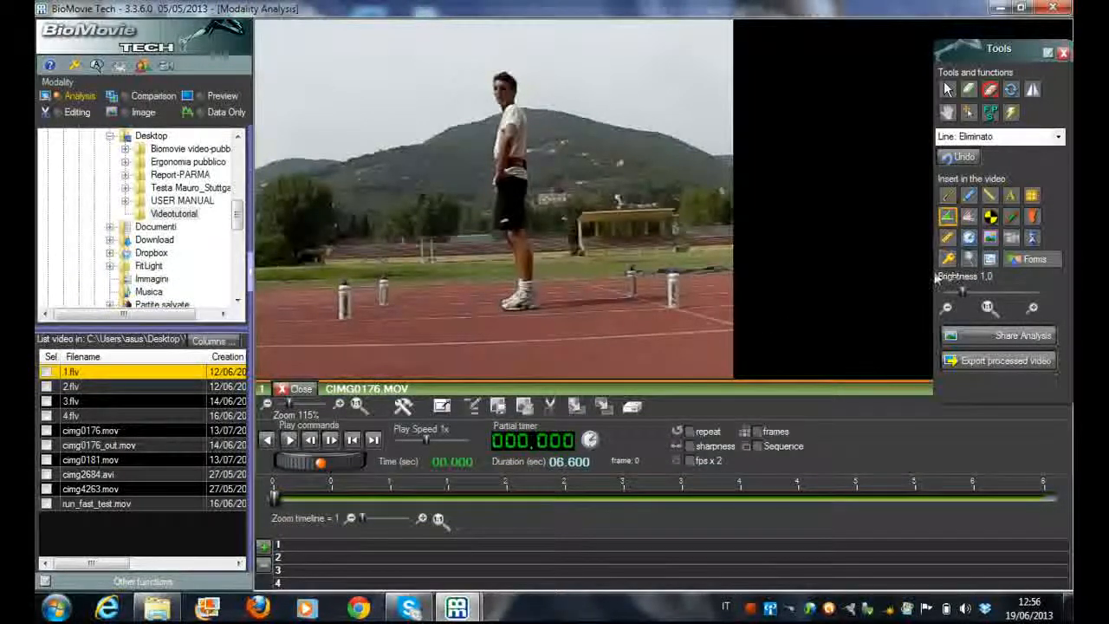
# Insert a calibration rectangle and stretch its base from the foot of the front-left bottle to the foot of the front-right bottle
pyautogui.click(947, 240)
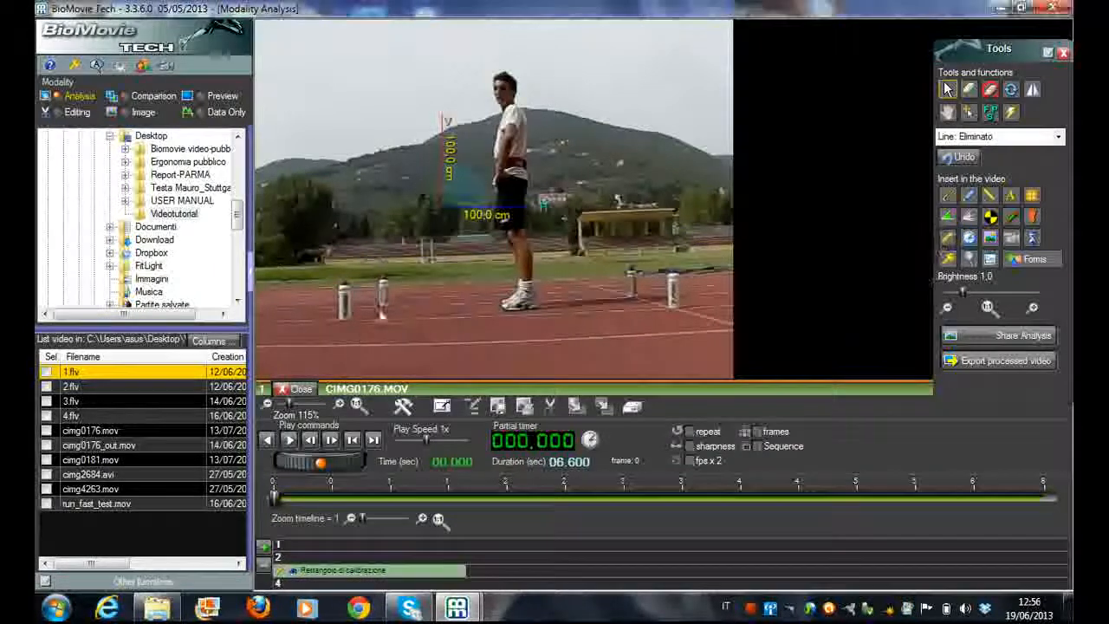
pyautogui.click(439, 206)
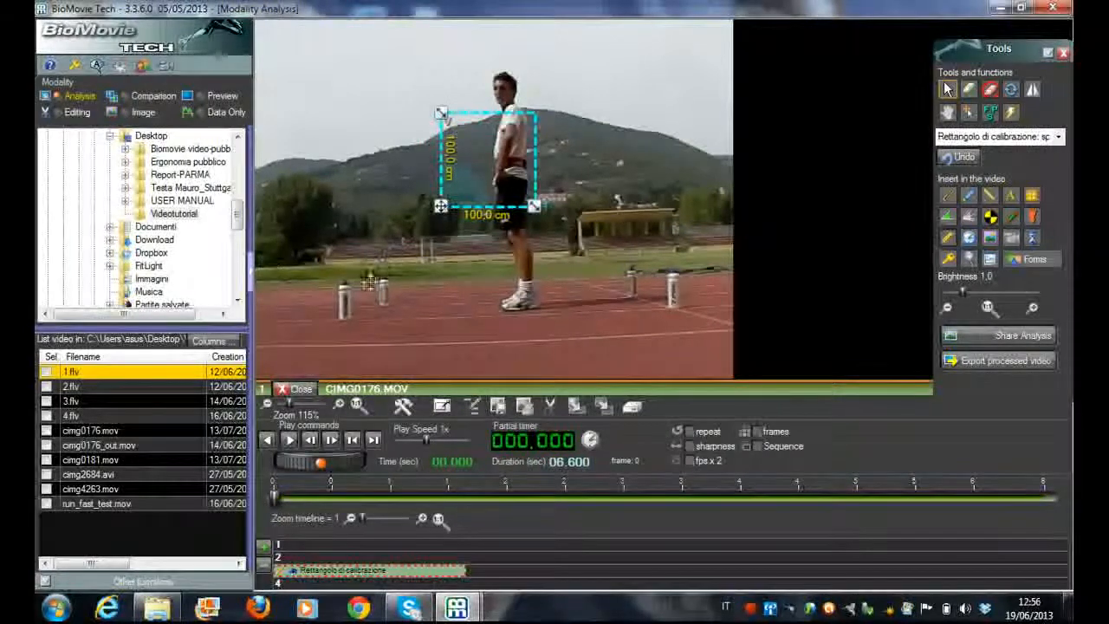
pyautogui.moveTo(440, 205); pyautogui.dragTo(341, 319)
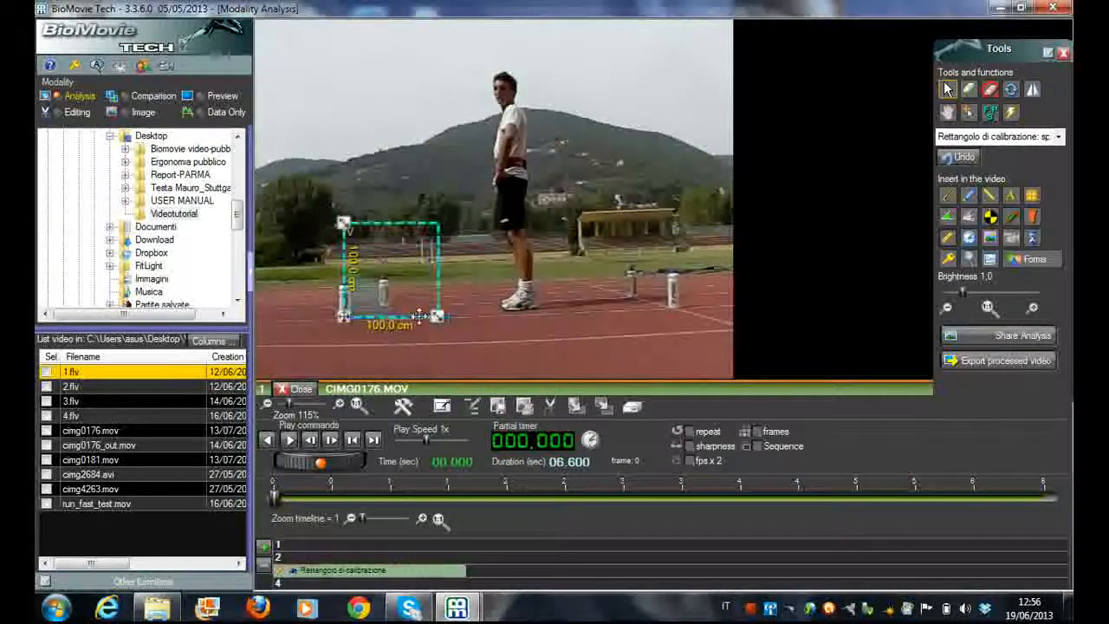
pyautogui.moveTo(438, 318); pyautogui.dragTo(674, 312)
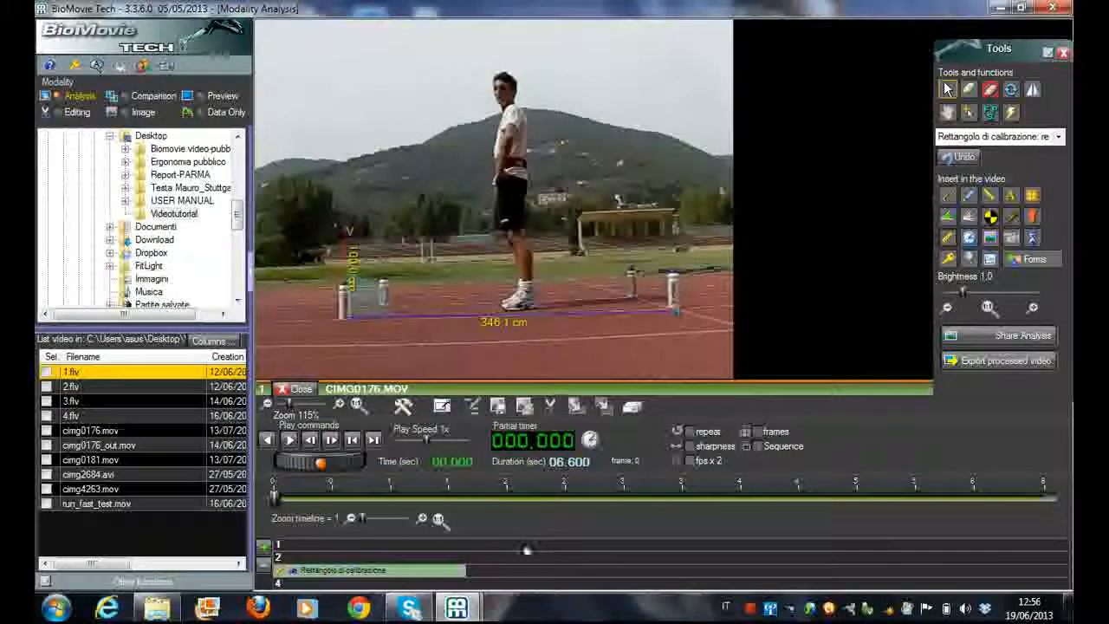
# Set the calibration rectangle's width to 200 centimeters in its object menu and confirm
pyautogui.doubleClick(448, 572)
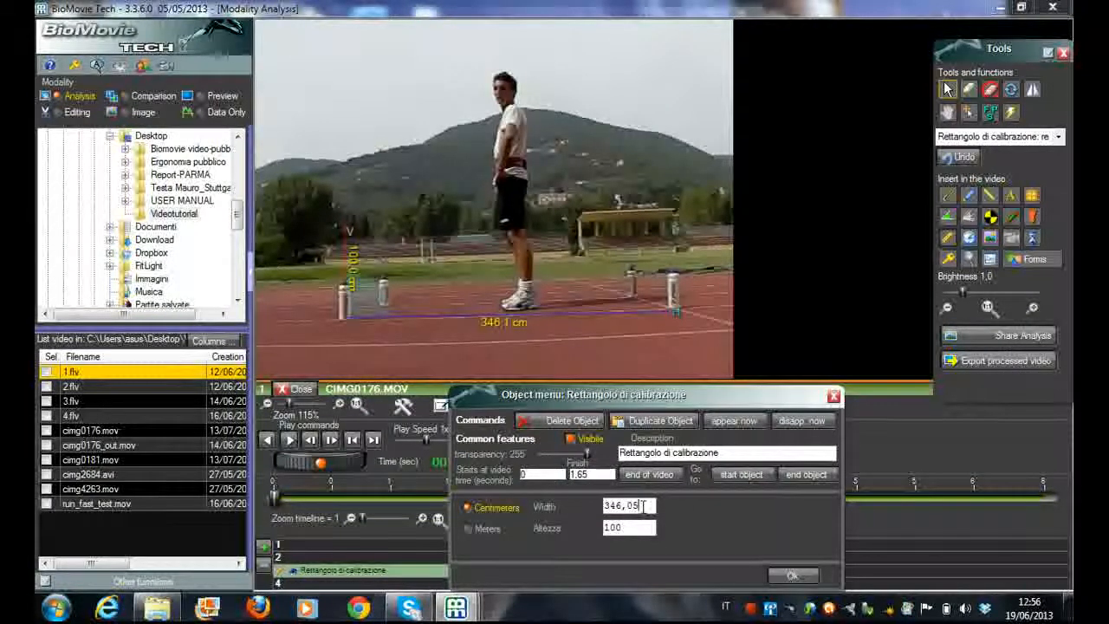
pyautogui.moveTo(641, 506); pyautogui.dragTo(604, 507)
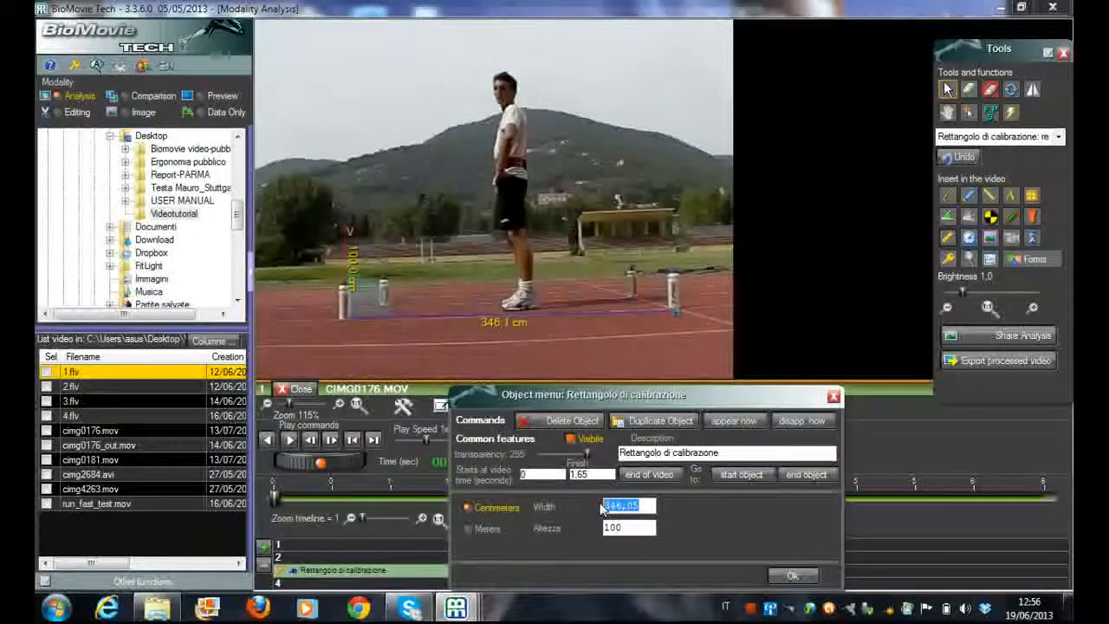
pyautogui.write('200')
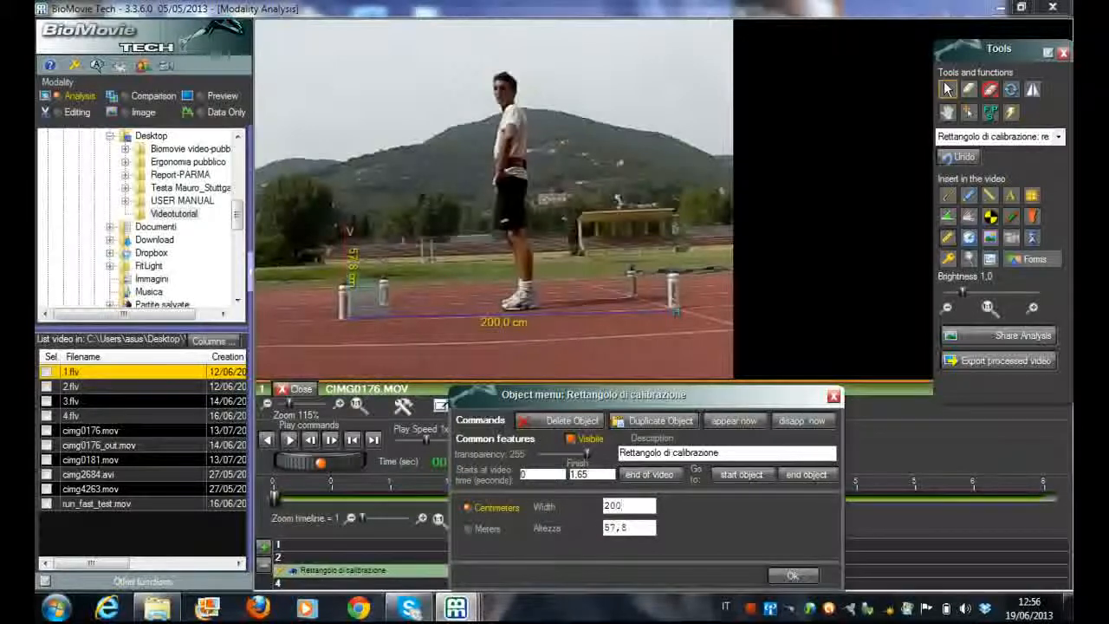
pyautogui.click(783, 579)
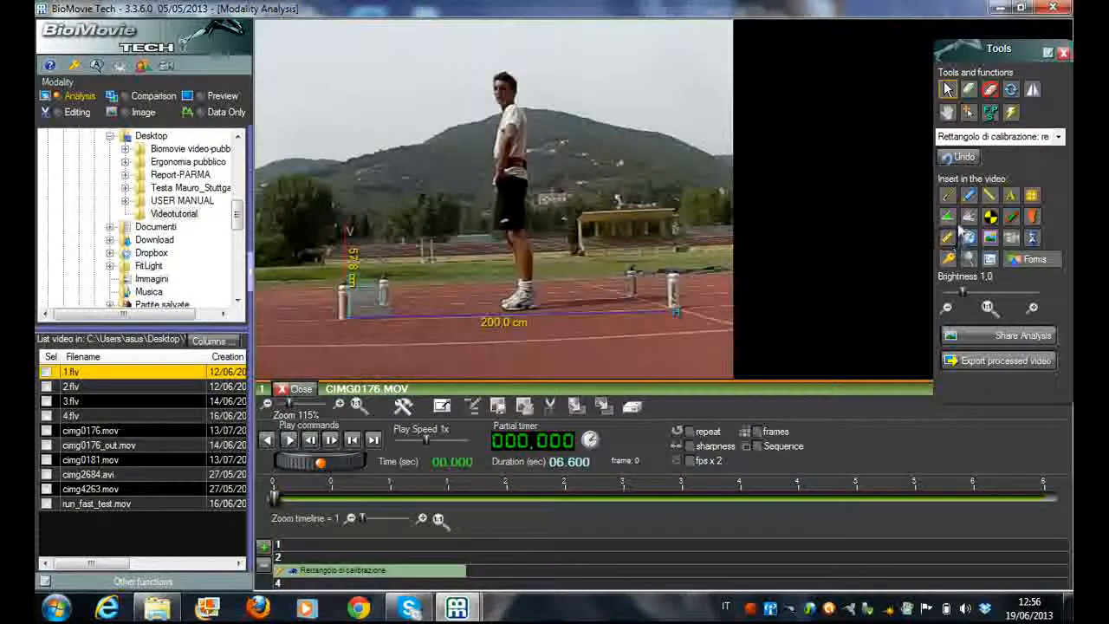
# Insert a line and fit it from the athlete's feet to the top of his head, about 153 cm long
pyautogui.click(989, 199)
pyautogui.moveTo(355, 62)
pyautogui.mouseDown()
pyautogui.moveTo(299, 132)
pyautogui.moveTo(491, 265)
pyautogui.moveTo(517, 309)
pyautogui.mouseUp()
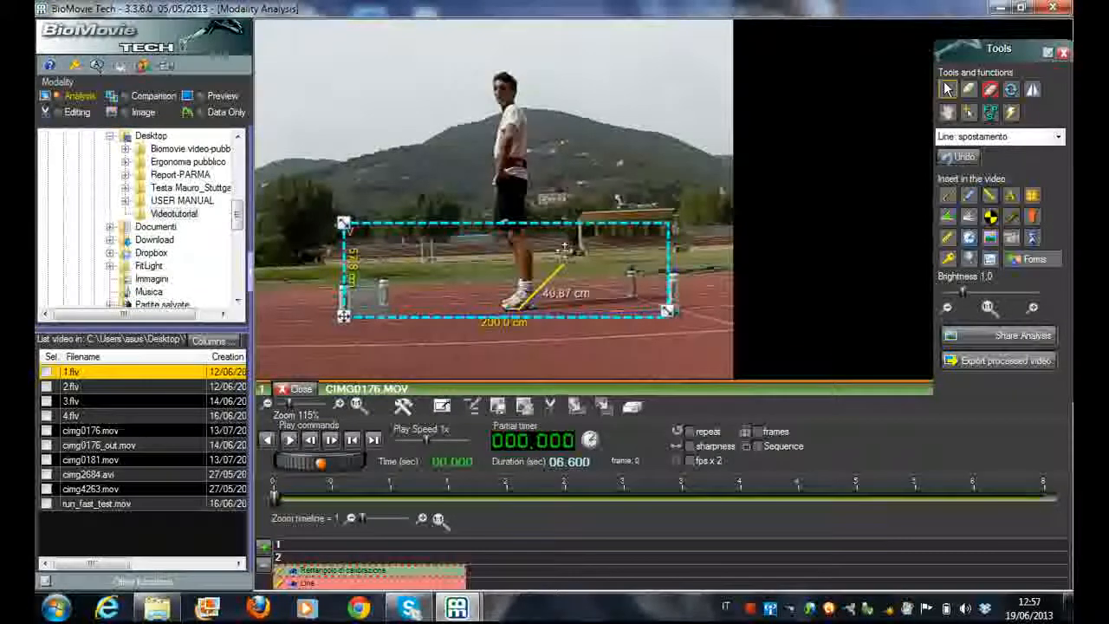
pyautogui.moveTo(566, 261); pyautogui.dragTo(548, 234)
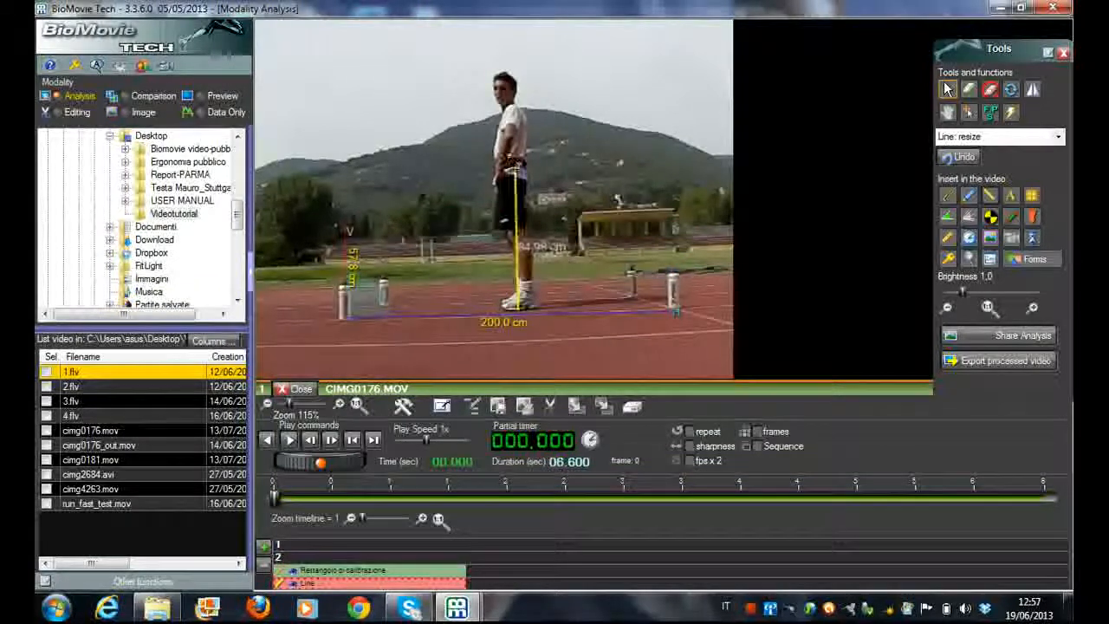
pyautogui.moveTo(514, 114); pyautogui.dragTo(505, 67)
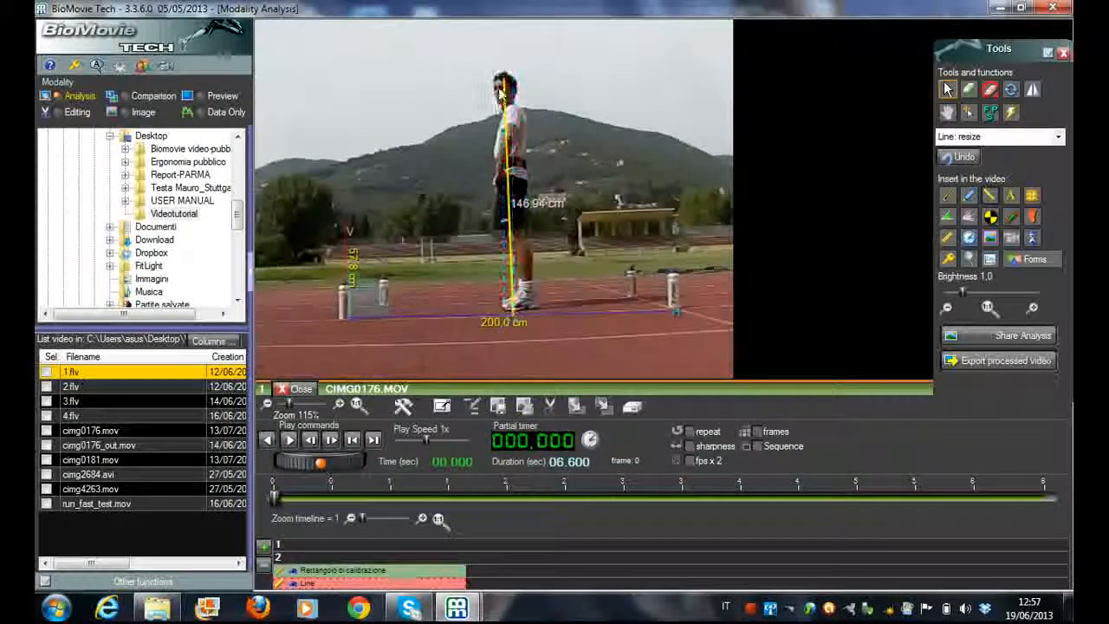
pyautogui.moveTo(499, 65); pyautogui.dragTo(507, 64)
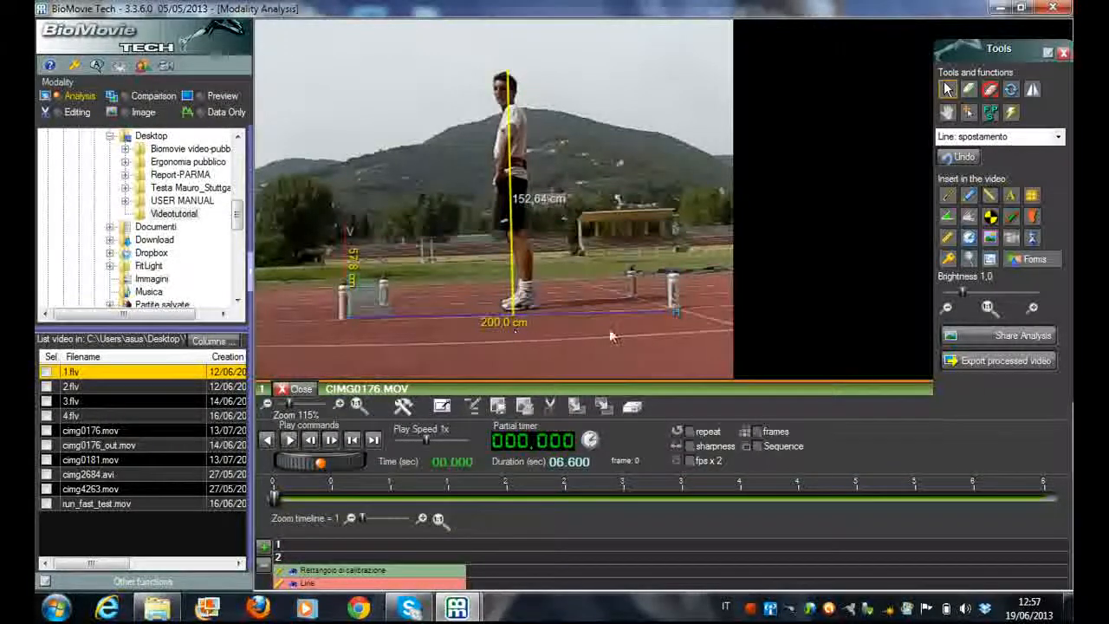
# Stretch the calibration rectangle's base beyond the front-right bottle to a width of about 225 cm
pyautogui.click(664, 312)
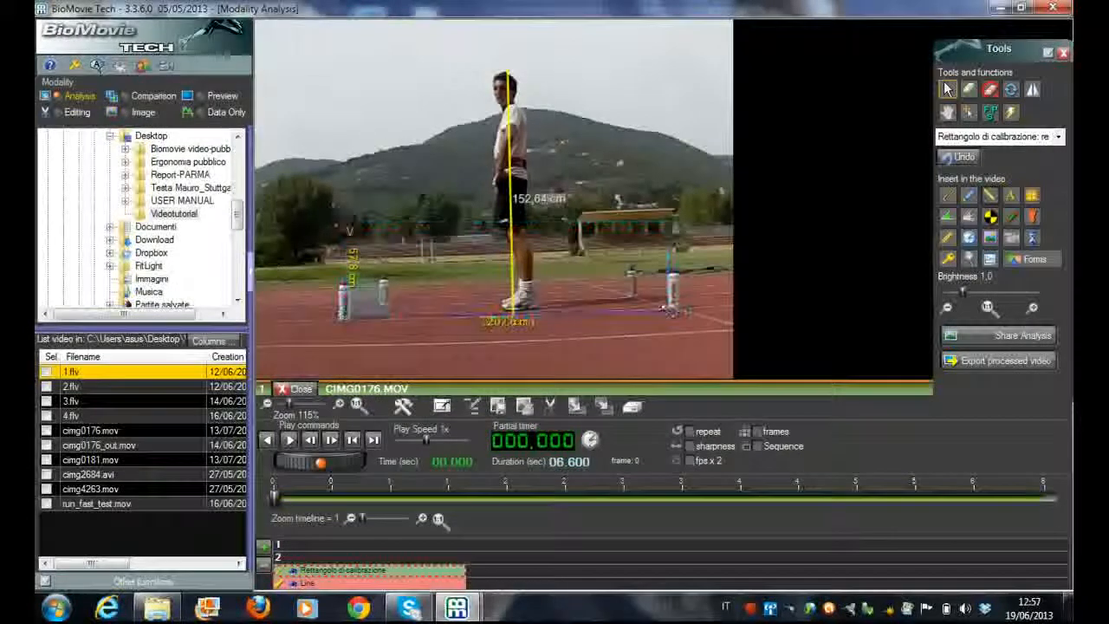
pyautogui.moveTo(696, 309); pyautogui.dragTo(716, 316)
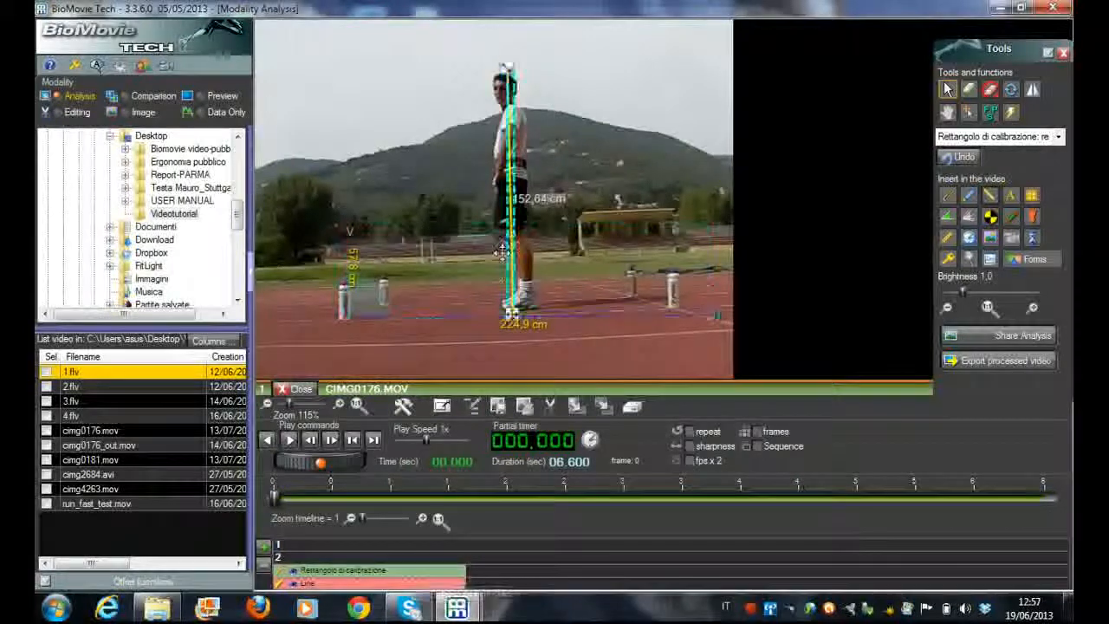
pyautogui.click(520, 315)
# Insert a second line and fit it from the athlete's feet to the top of his head, about 148 cm long
pyautogui.click(990, 198)
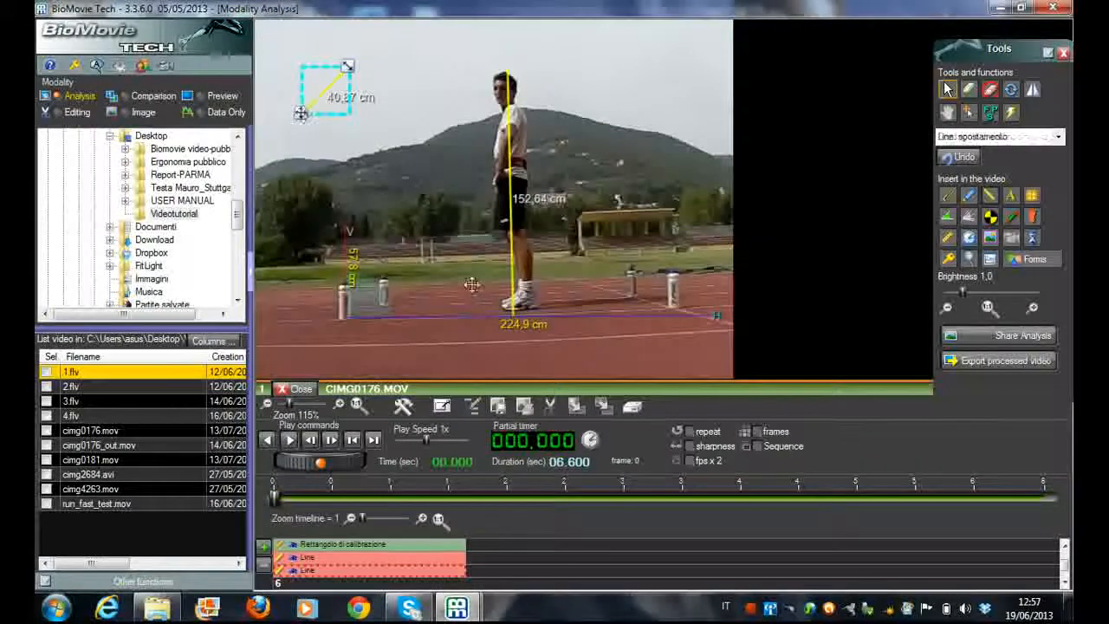
pyautogui.moveTo(302, 116); pyautogui.dragTo(521, 318)
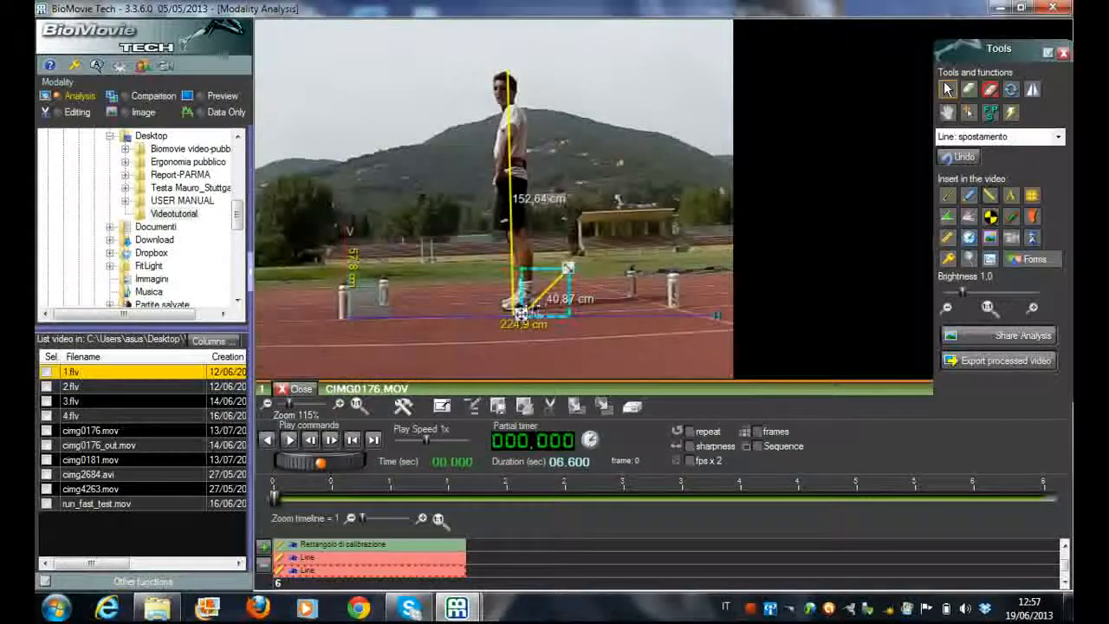
pyautogui.moveTo(566, 266); pyautogui.dragTo(518, 138)
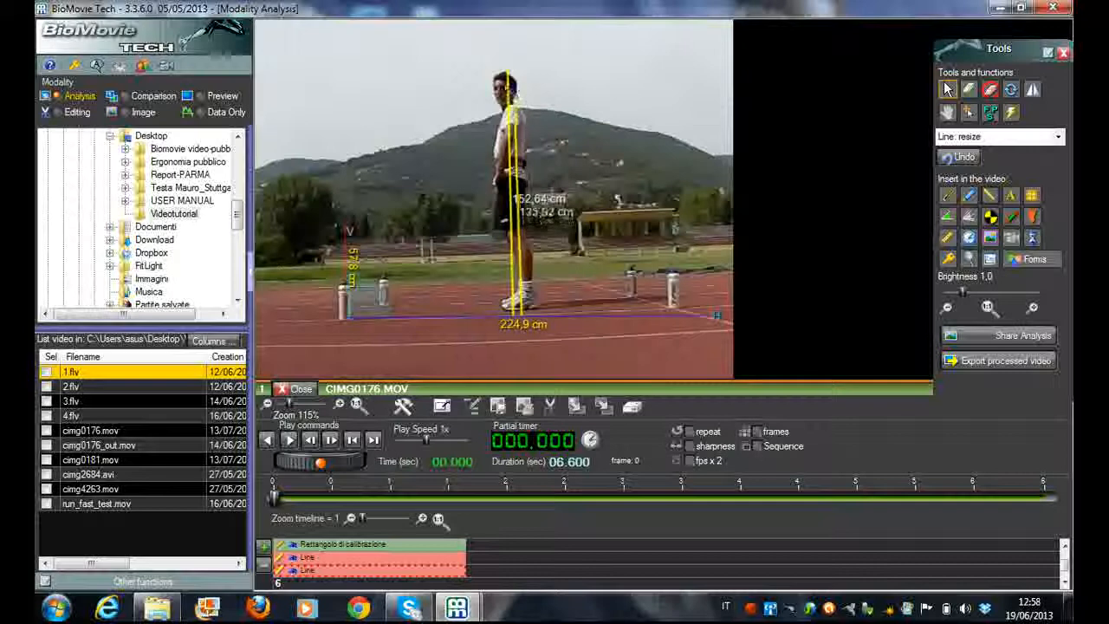
pyautogui.moveTo(509, 76)
pyautogui.mouseDown()
pyautogui.moveTo(512, 56)
pyautogui.moveTo(518, 76)
pyautogui.mouseUp()
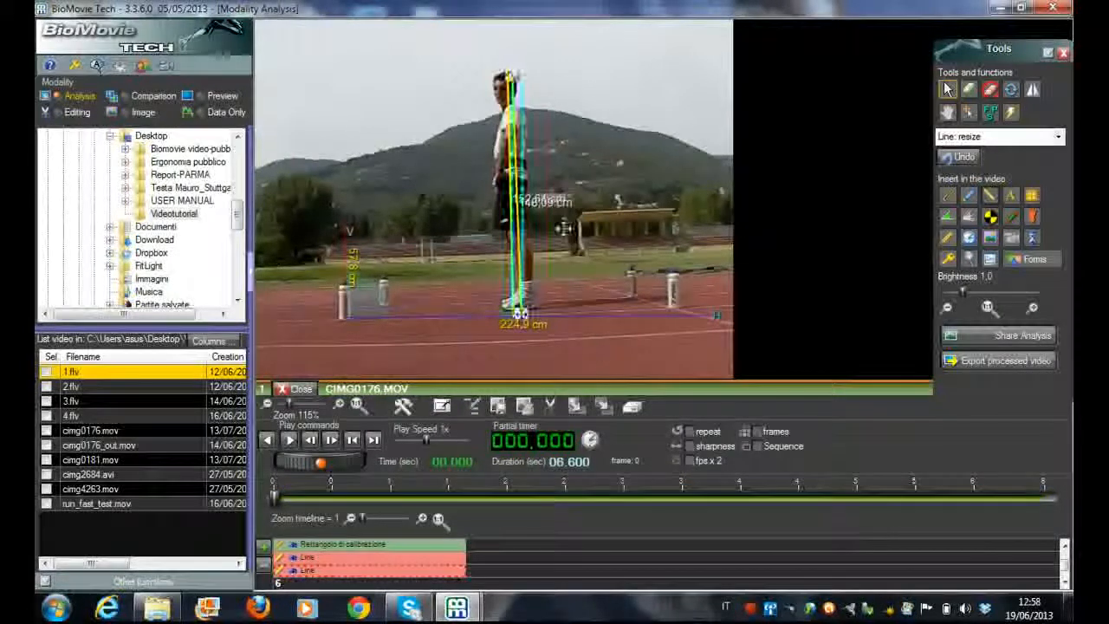
# Delete the older 153 cm height line and shrink the calibration rectangle's base to the front-right bottle, about 202 cm wide
pyautogui.doubleClick(420, 564)
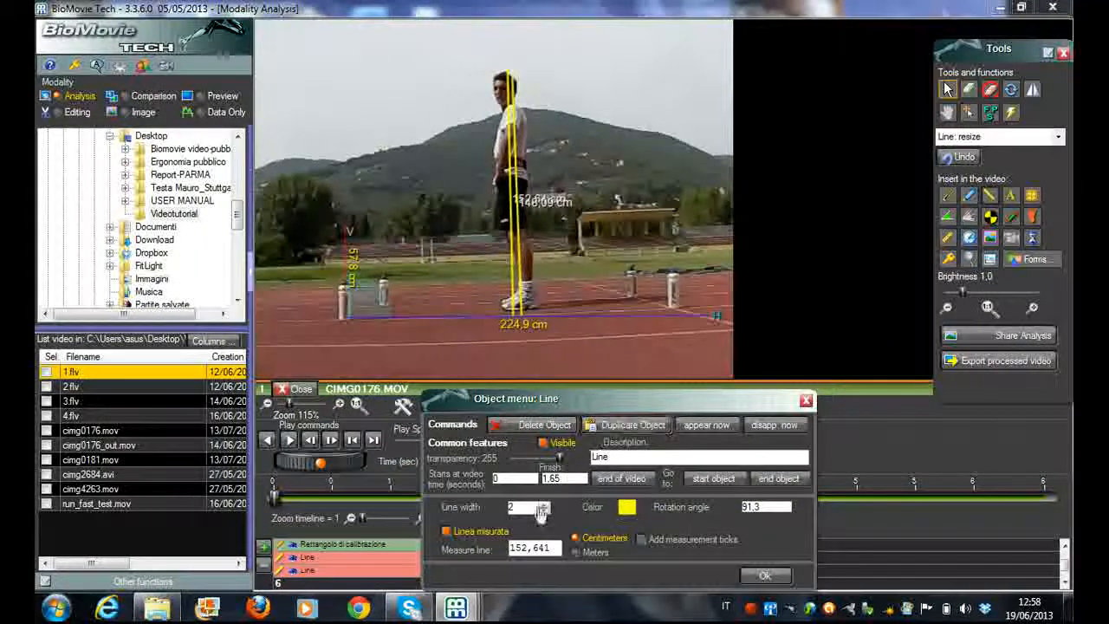
pyautogui.click(538, 425)
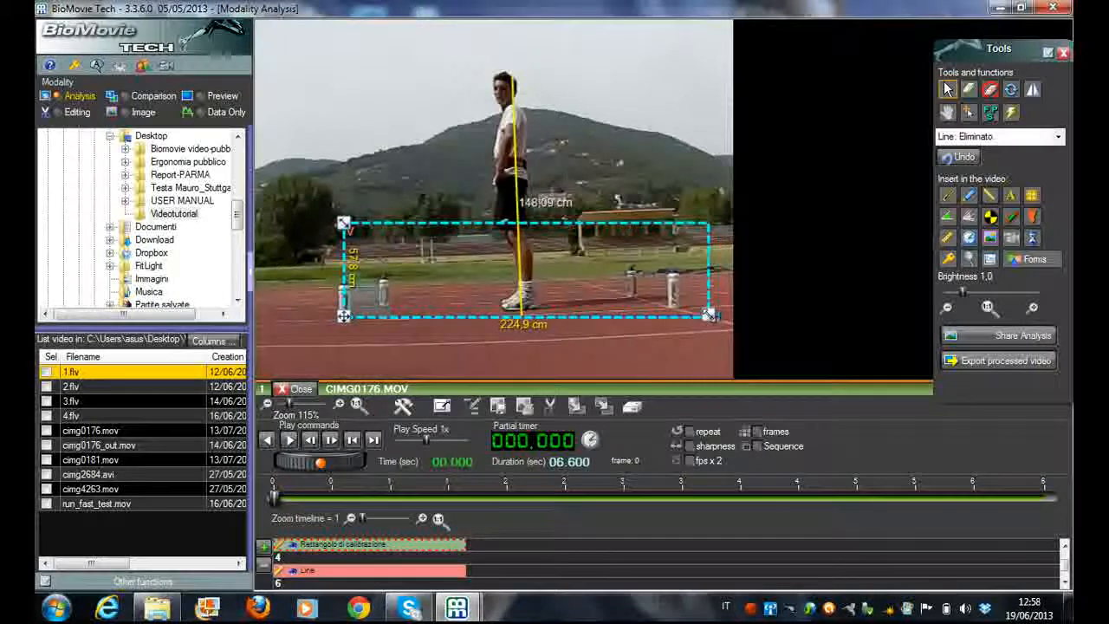
pyautogui.moveTo(709, 315); pyautogui.dragTo(673, 310)
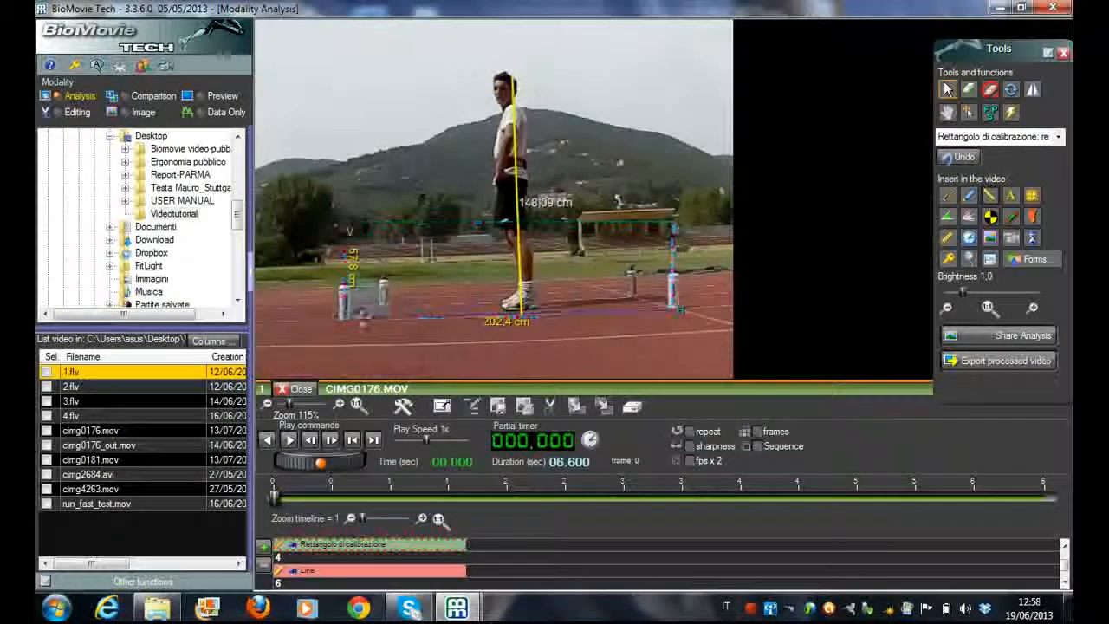
# Delete the calibration rectangle and the remaining height line on the athlete through their object menus
pyautogui.doubleClick(384, 303)
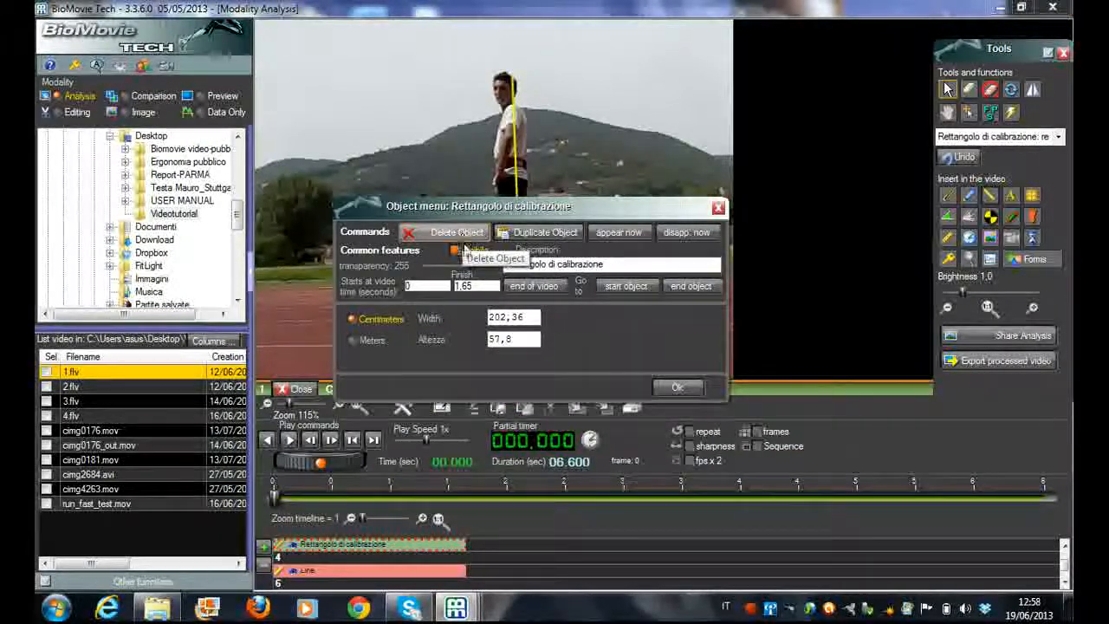
pyautogui.click(459, 236)
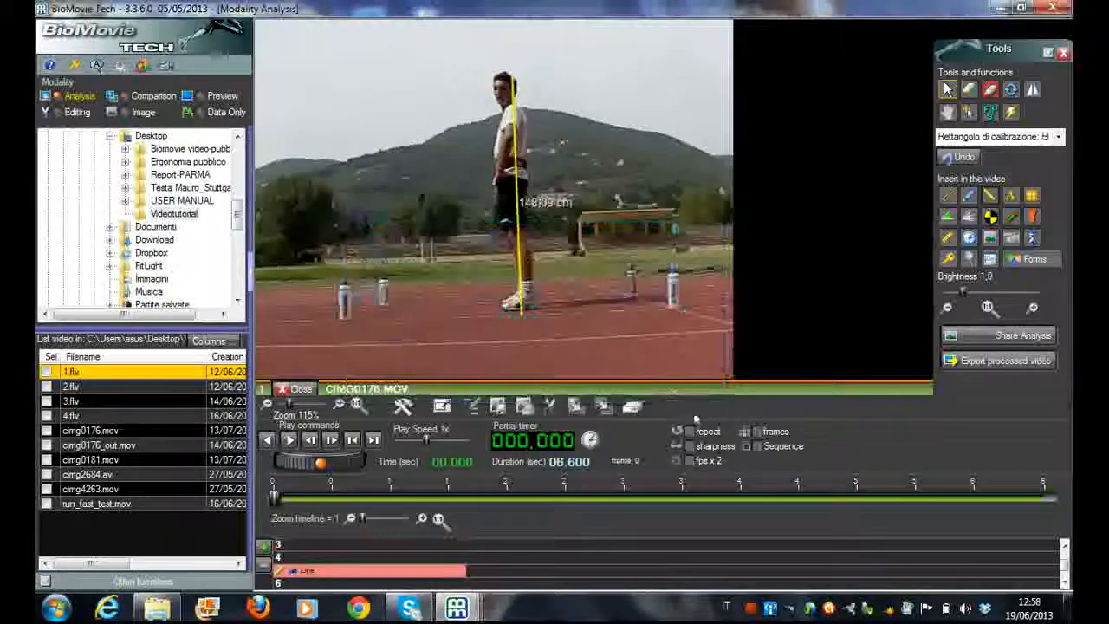
pyautogui.doubleClick(517, 169)
pyautogui.click(592, 105)
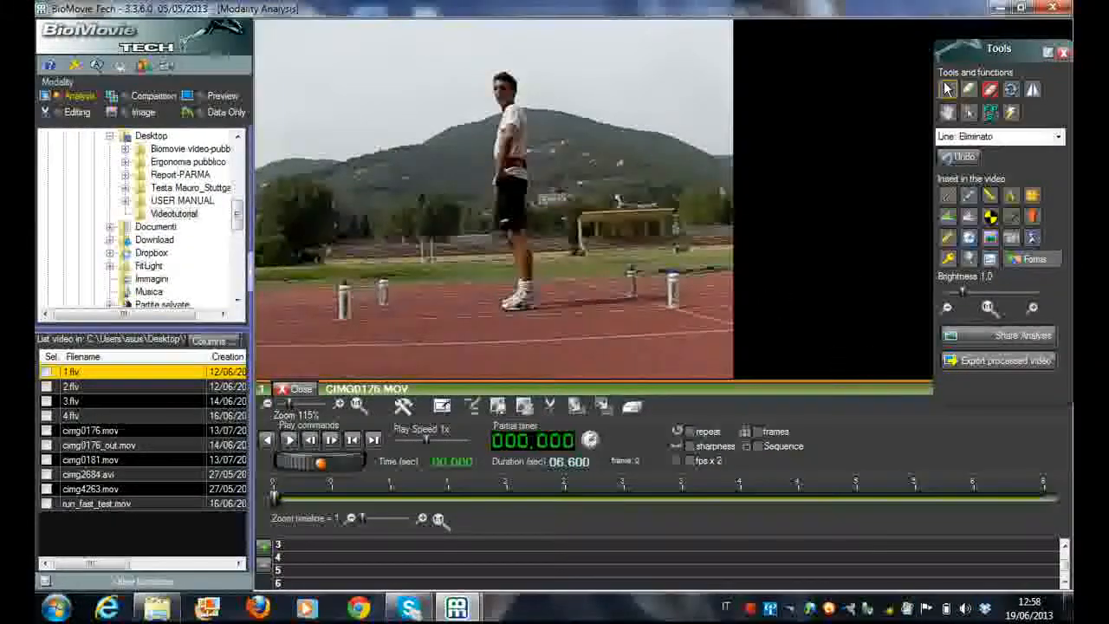
# Insert a line and fit it from the foot of the front-left bottle to the foot of the rear-left bottle
pyautogui.click(988, 199)
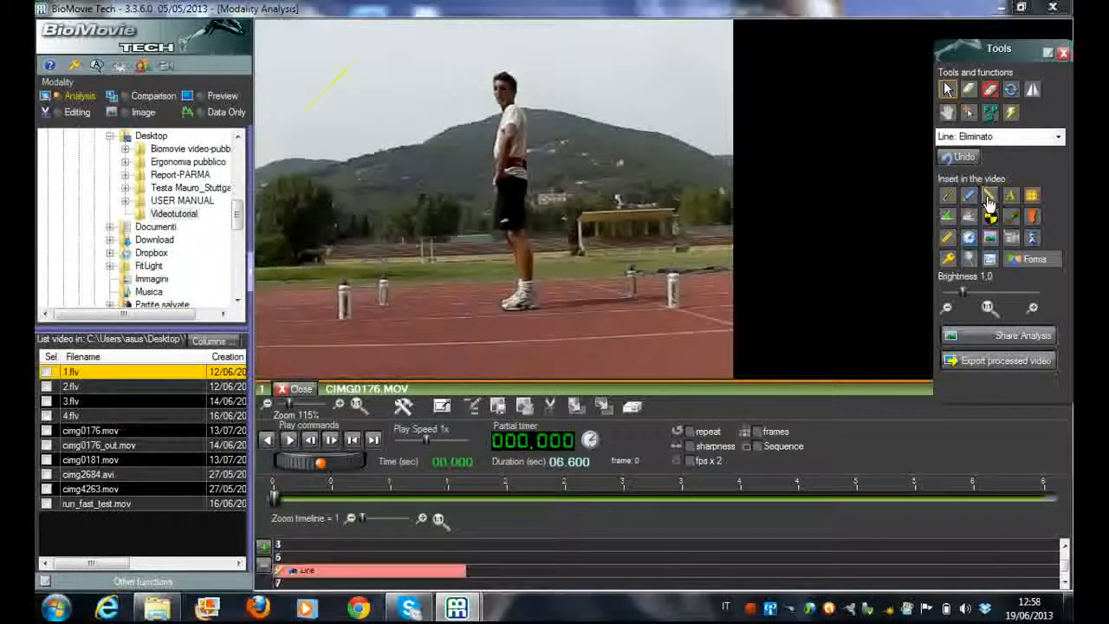
pyautogui.moveTo(300, 115); pyautogui.dragTo(335, 279)
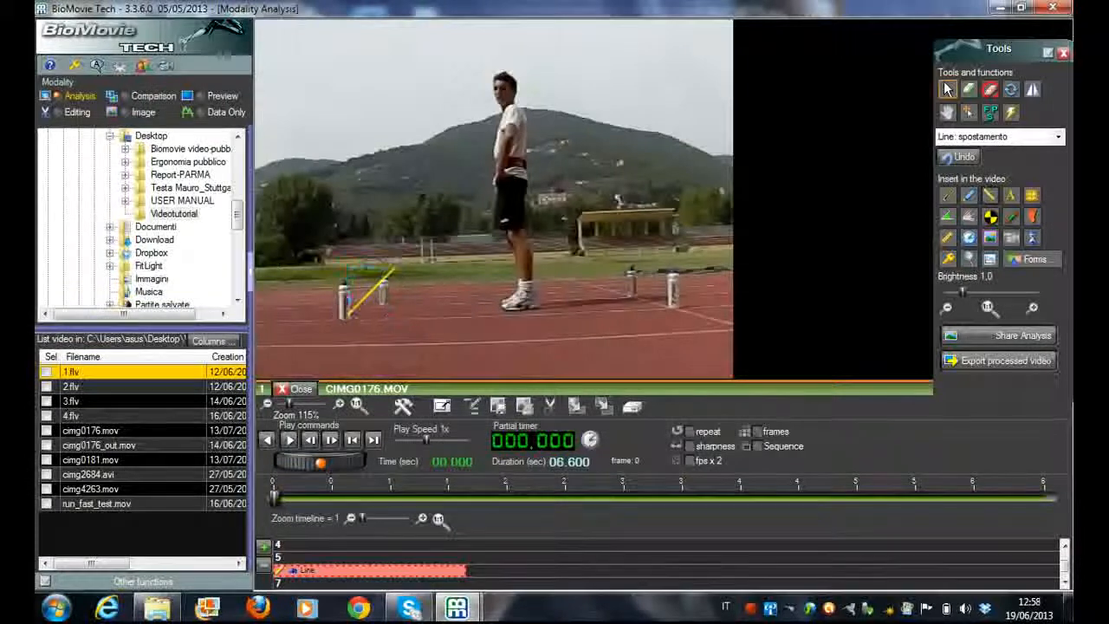
pyautogui.moveTo(395, 269); pyautogui.dragTo(390, 308)
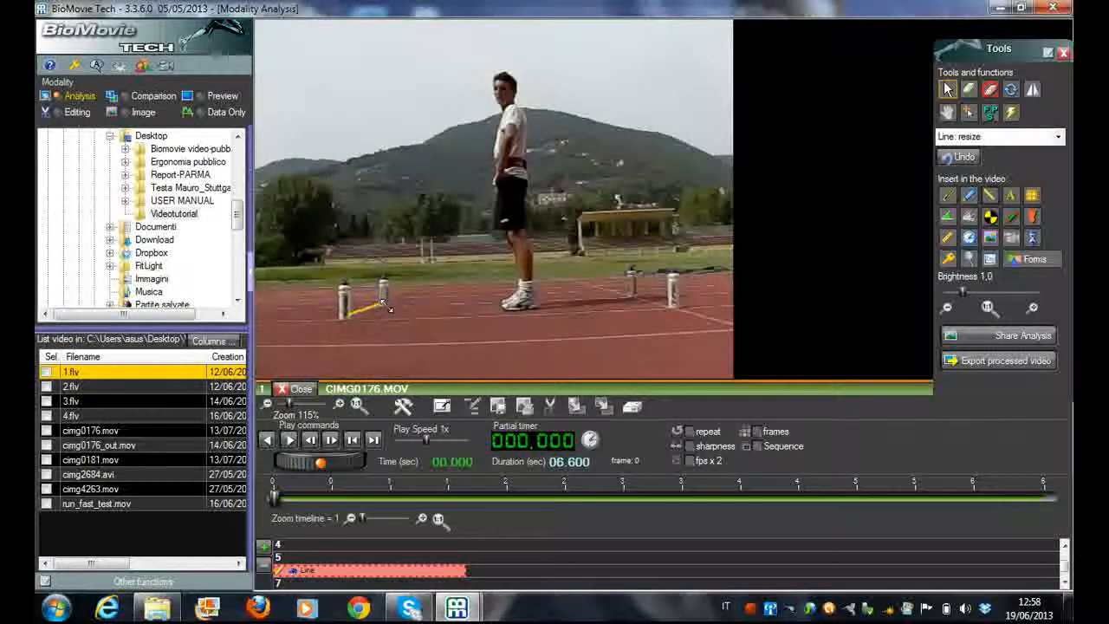
pyautogui.rightClick(386, 305)
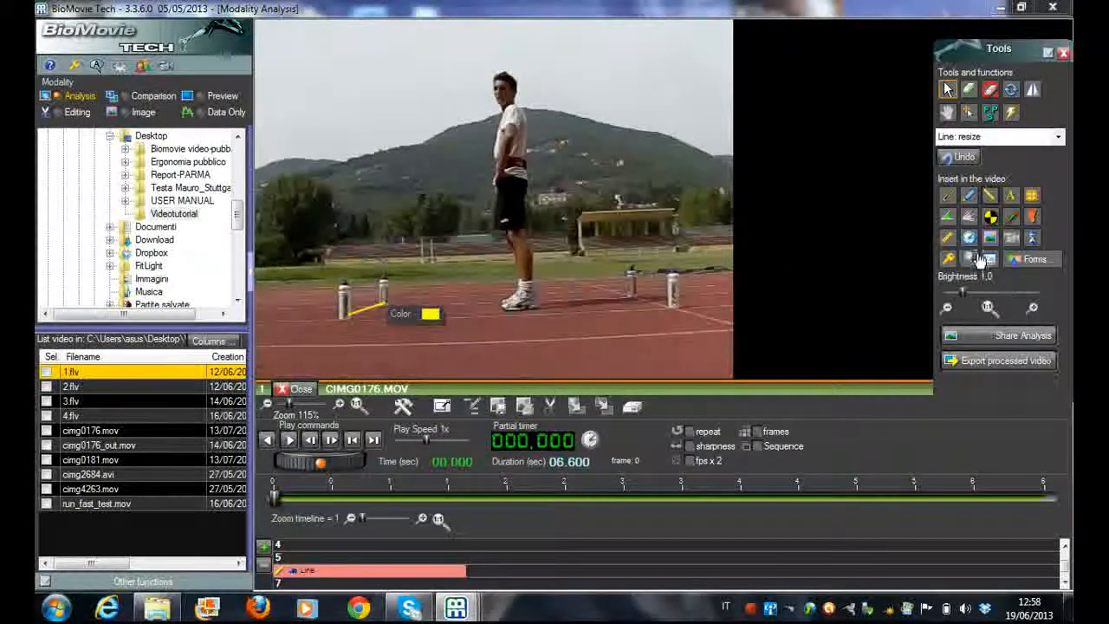
# Insert a line from the foot of the front-right bottle to the rear-right bottle, and fine-tune the ends of the left bottle line
pyautogui.click(991, 197)
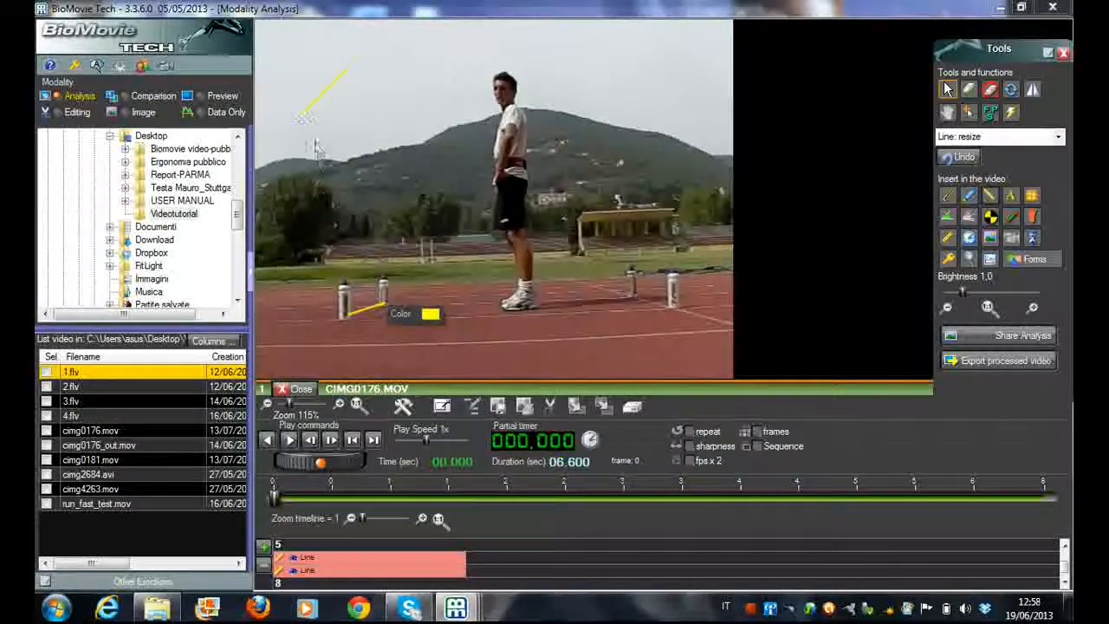
pyautogui.moveTo(303, 116); pyautogui.dragTo(667, 310)
pyautogui.moveTo(704, 268); pyautogui.dragTo(633, 297)
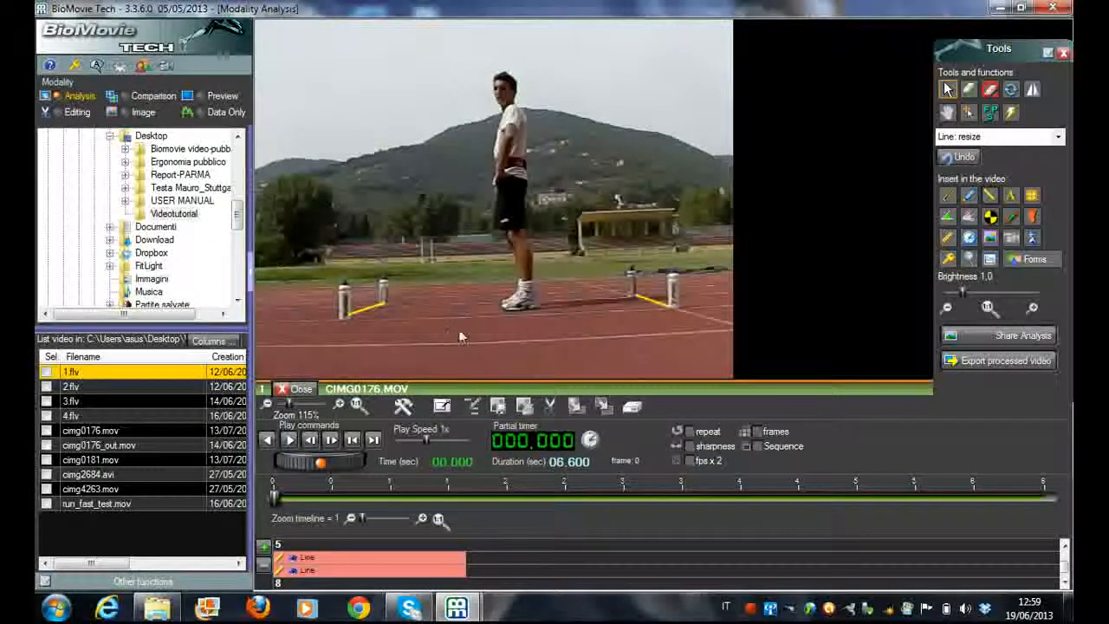
pyautogui.click(368, 308)
pyautogui.moveTo(347, 318); pyautogui.dragTo(348, 317)
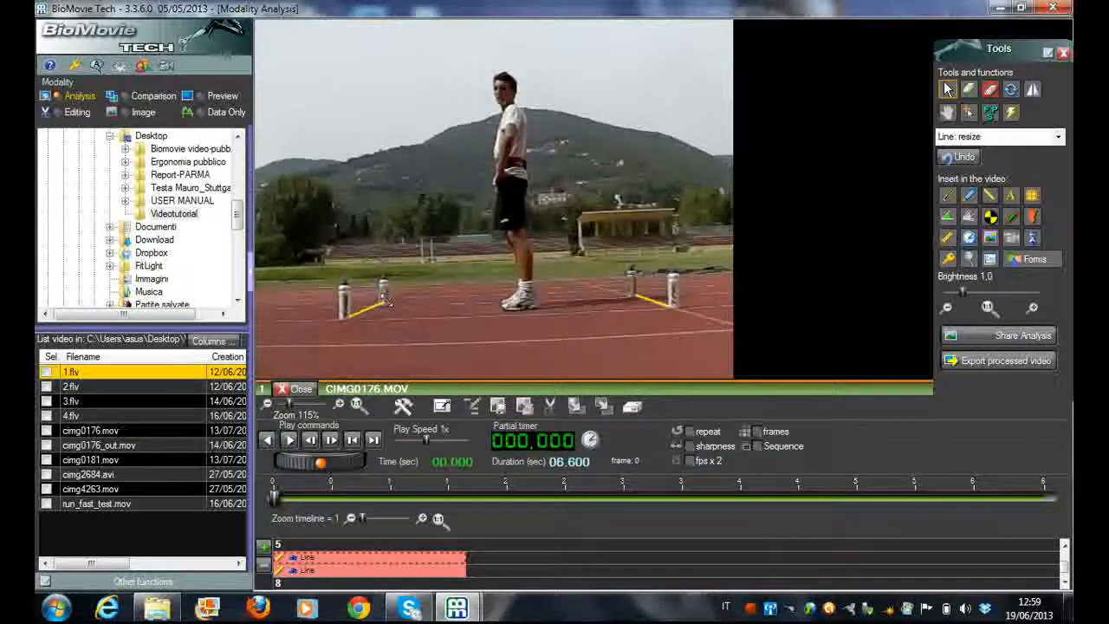
pyautogui.click(666, 308)
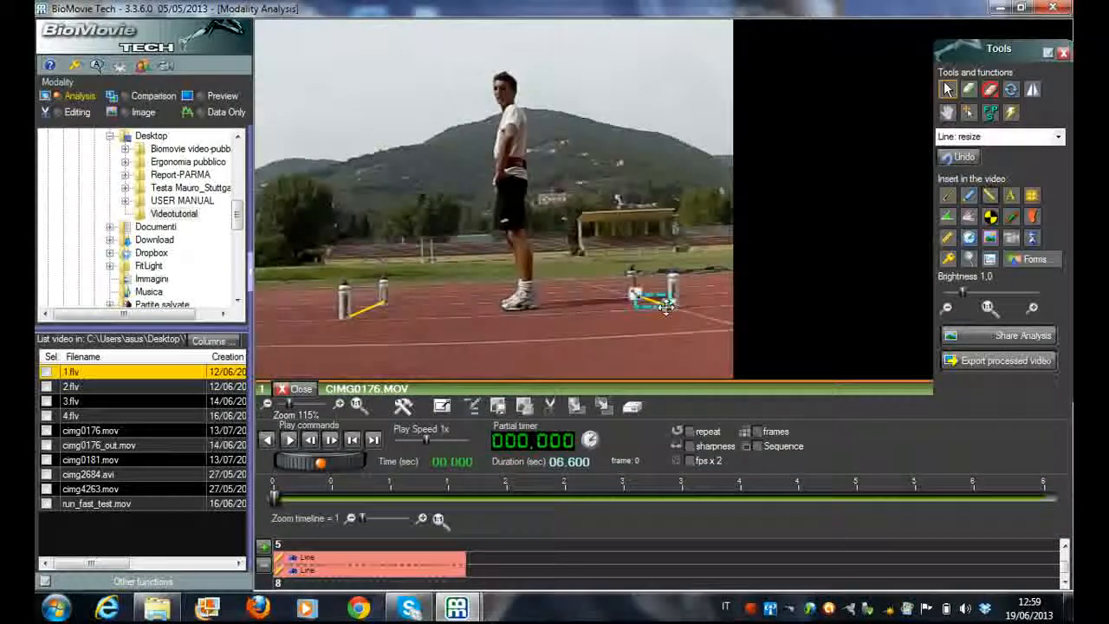
pyautogui.click(969, 196)
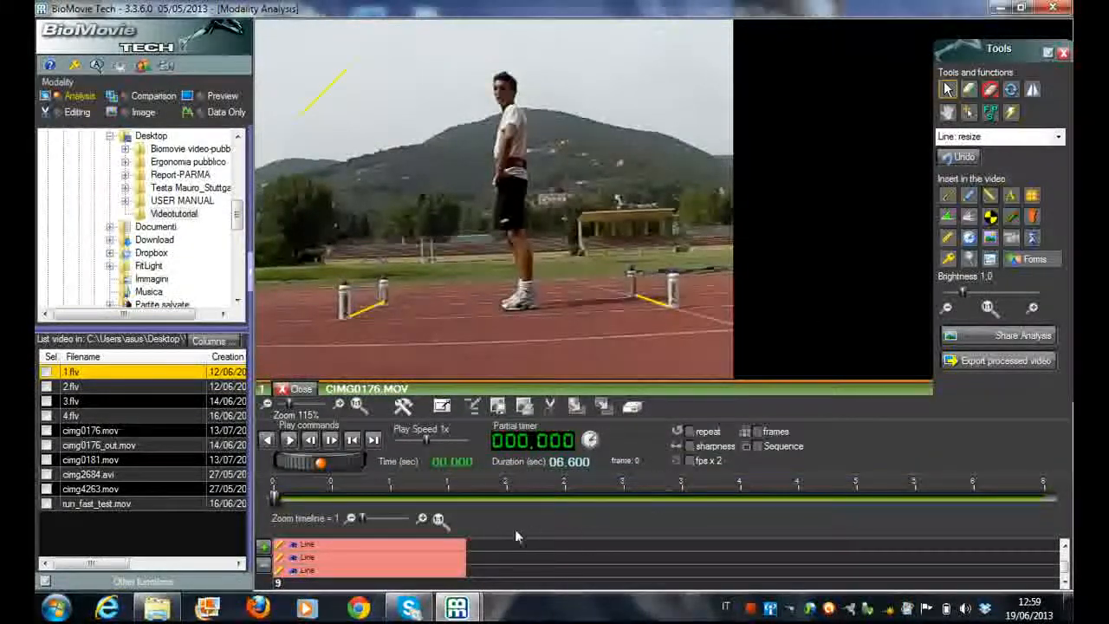
pyautogui.click(347, 70)
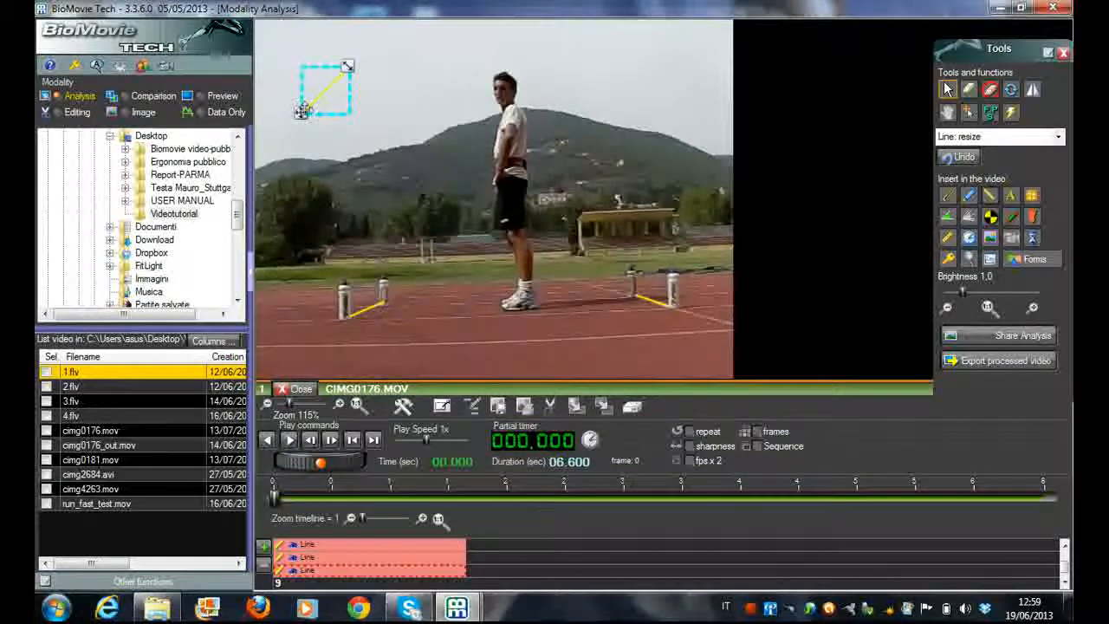
pyautogui.doubleClick(346, 69)
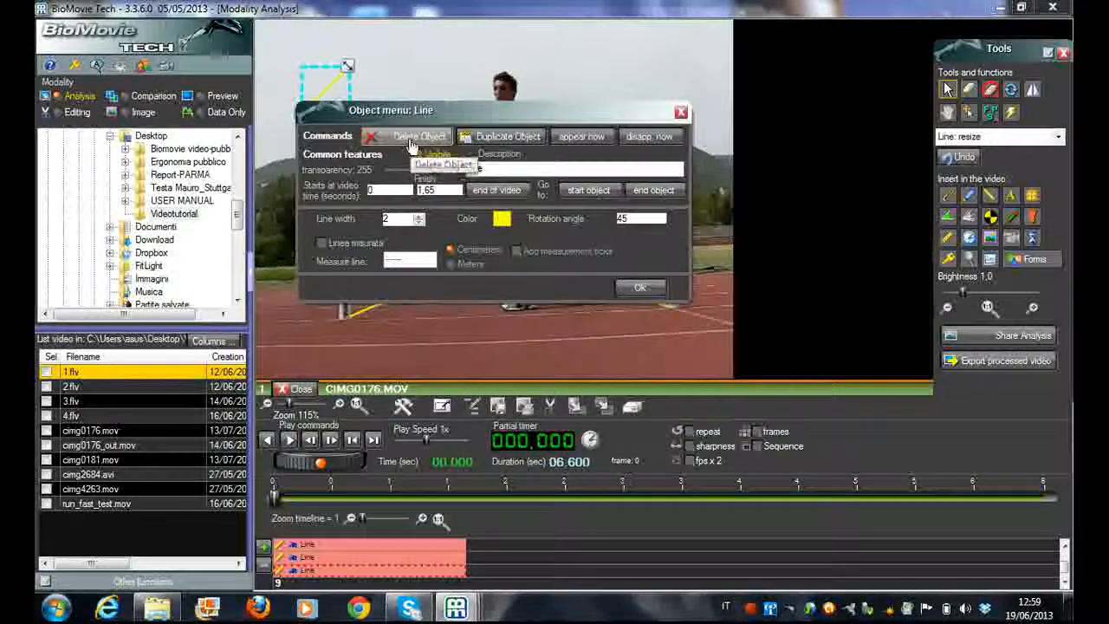
pyautogui.click(418, 137)
# Insert a calibration rectangle and stretch its base from the middle of the left bottle line to the middle of the right one
pyautogui.click(947, 240)
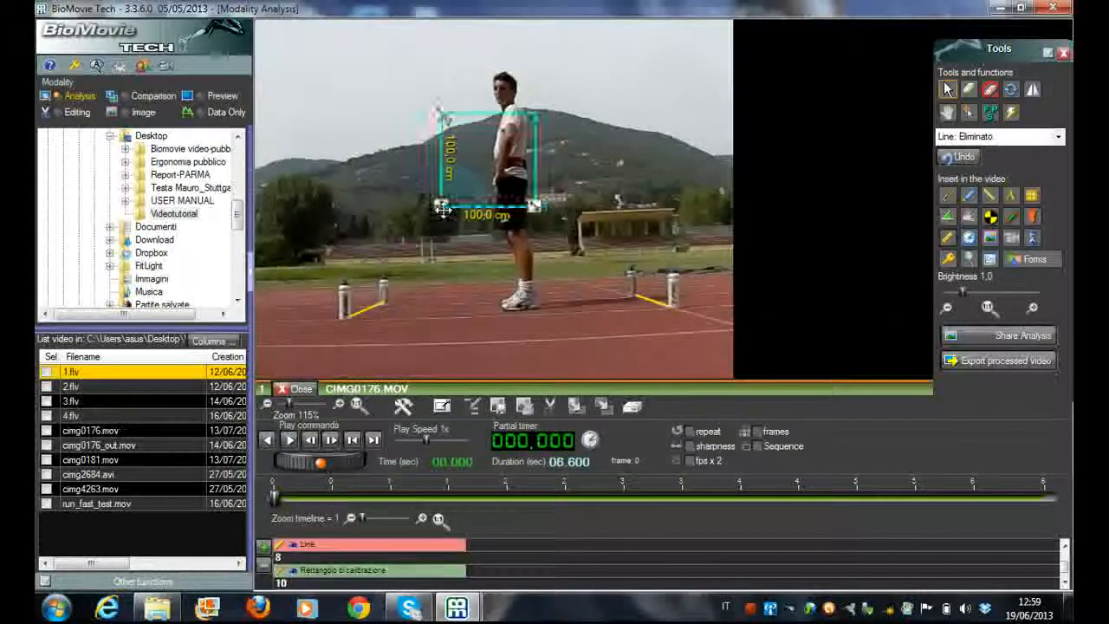
pyautogui.moveTo(437, 209); pyautogui.dragTo(370, 308)
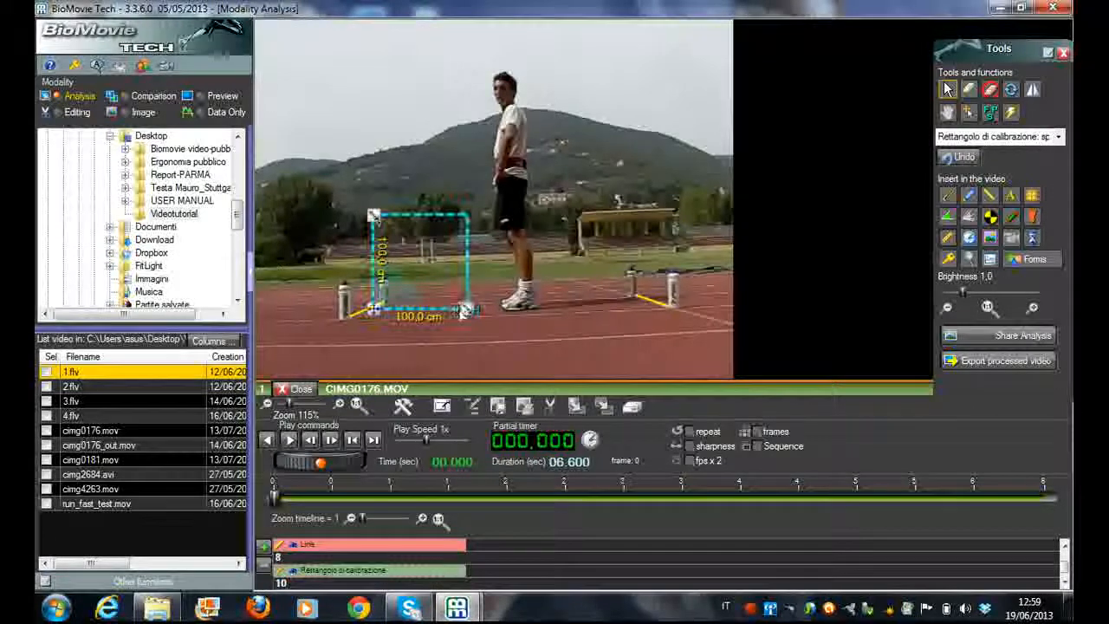
pyautogui.moveTo(467, 309); pyautogui.dragTo(491, 299)
pyautogui.moveTo(578, 311); pyautogui.dragTo(651, 300)
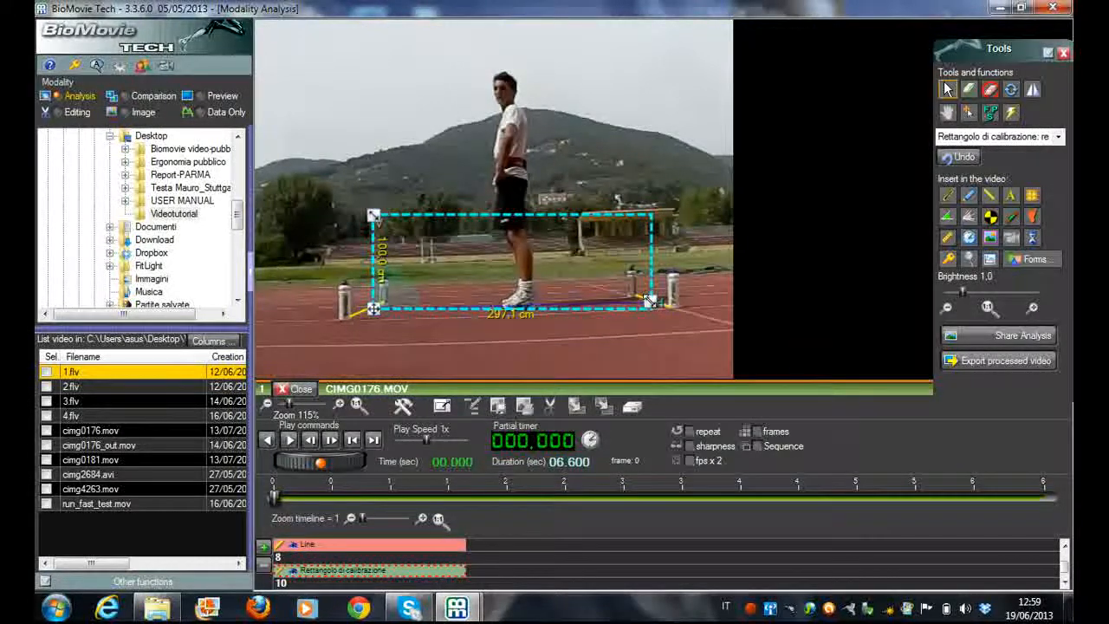
# Set the calibration rectangle's width to 200 centimeters, confirm, and fine-tune its base corner on the right bottle line
pyautogui.rightClick(651, 301)
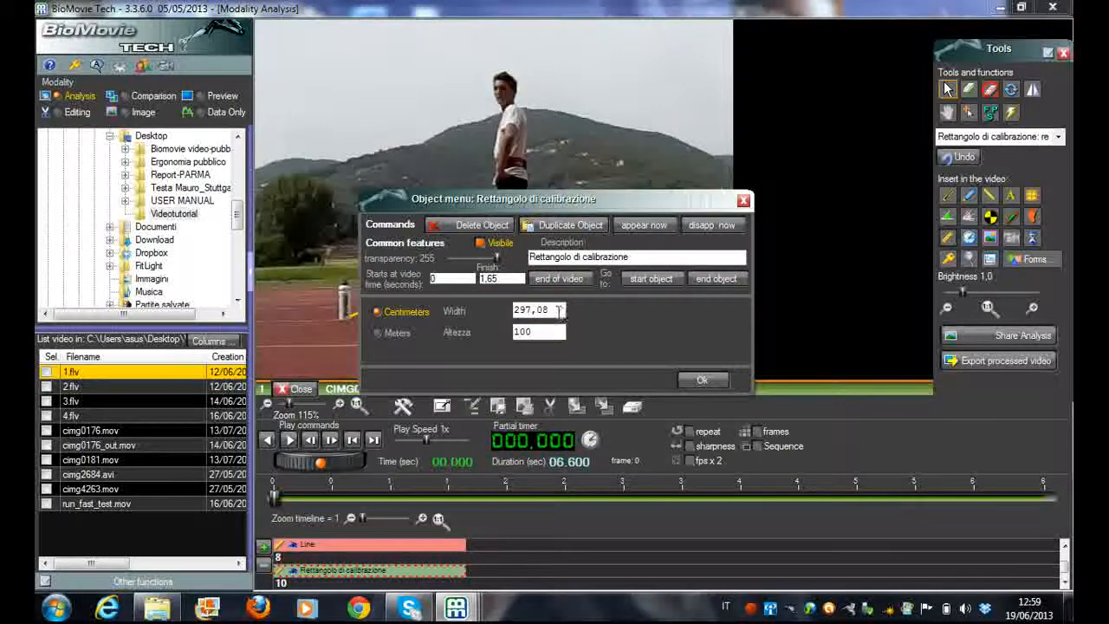
pyautogui.doubleClick(559, 310)
pyautogui.write('2')
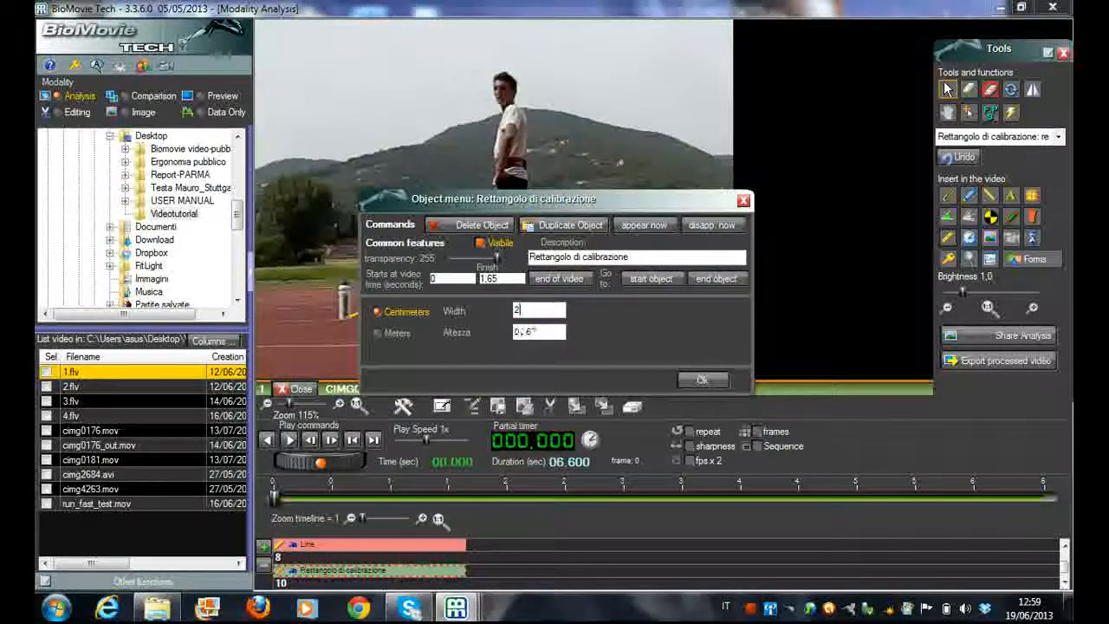
pyautogui.write('00')
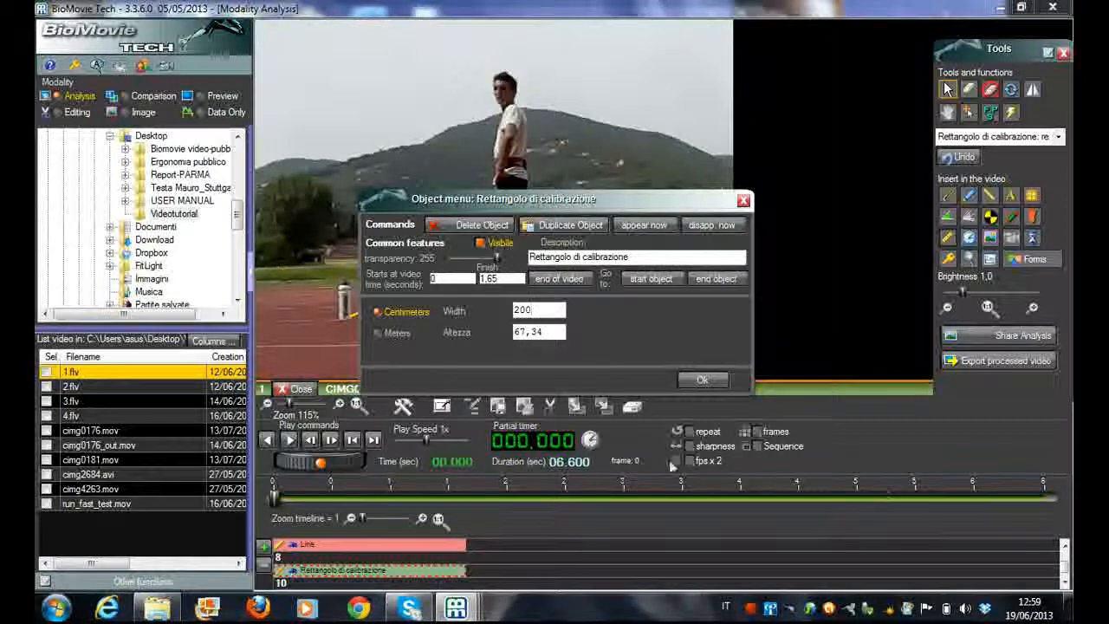
pyautogui.click(698, 382)
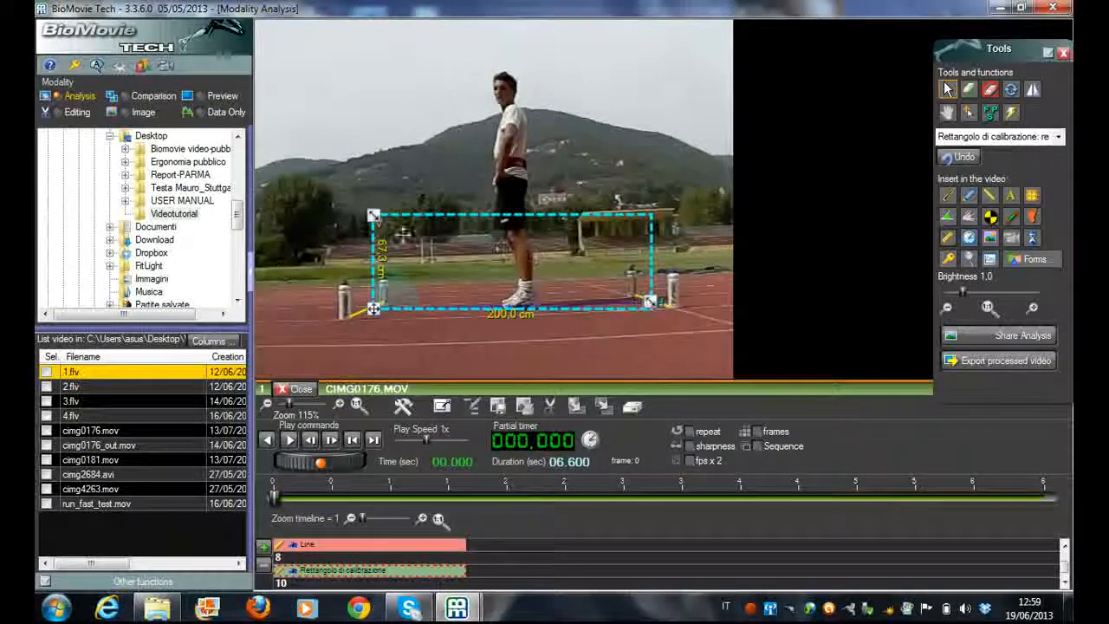
pyautogui.moveTo(649, 302); pyautogui.dragTo(652, 300)
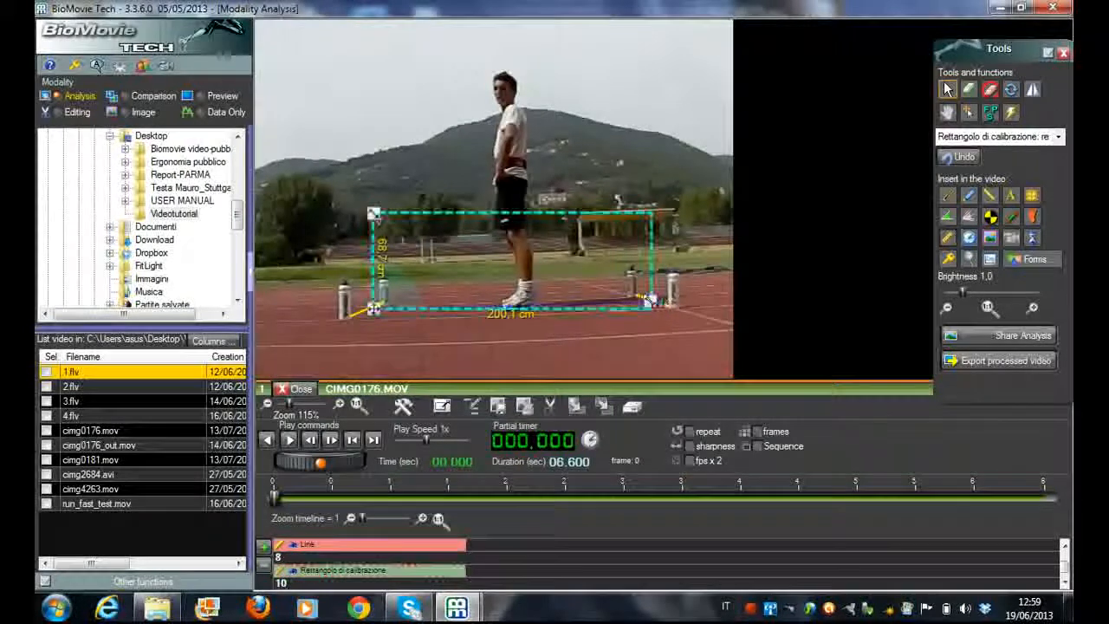
pyautogui.click(672, 356)
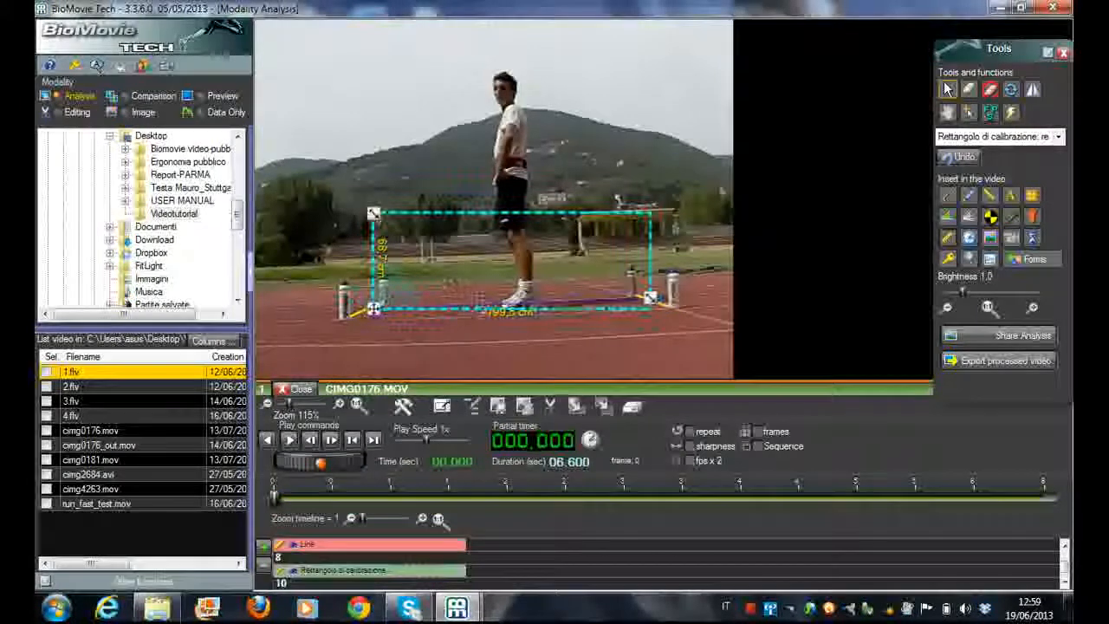
# Delete the calibration rectangle and both lines between the front and rear bottles
pyautogui.doubleClick(394, 315)
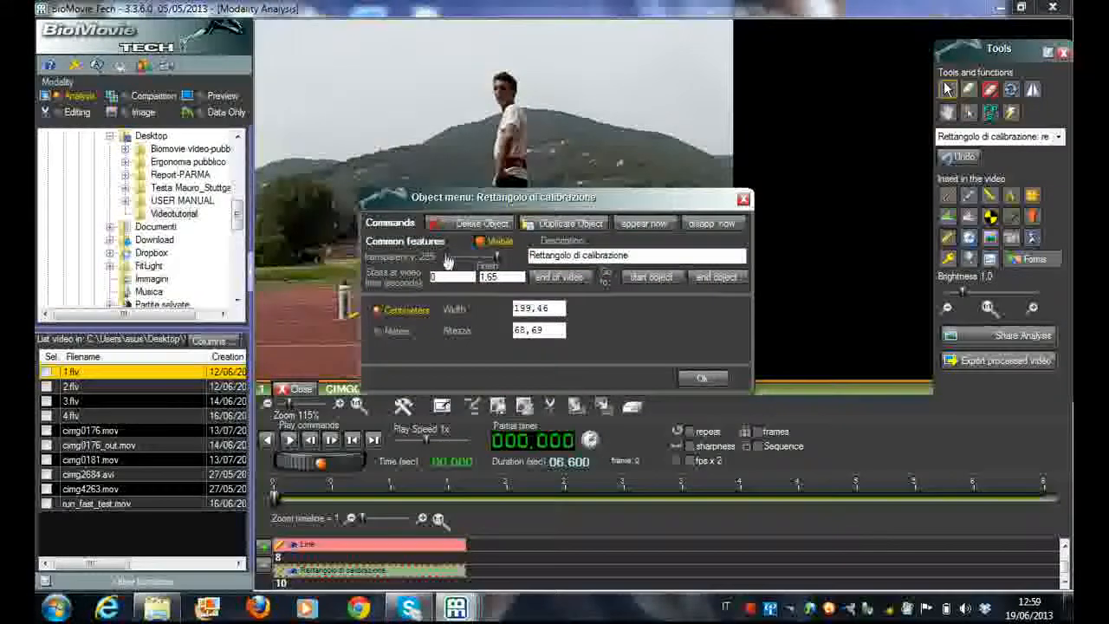
pyautogui.click(473, 223)
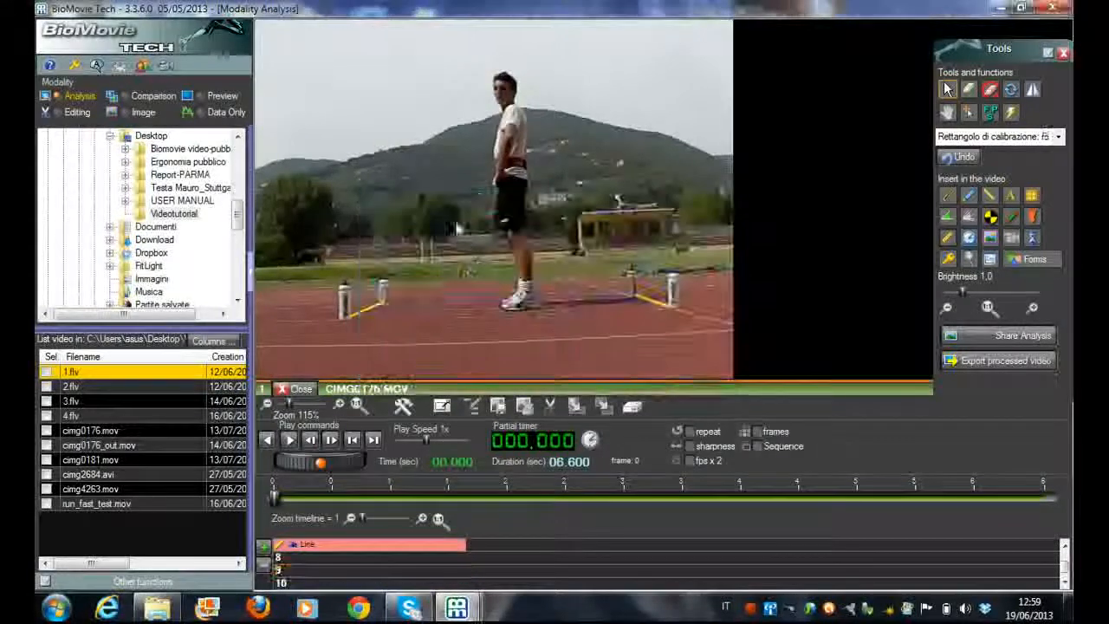
pyautogui.doubleClick(437, 547)
pyautogui.click(555, 424)
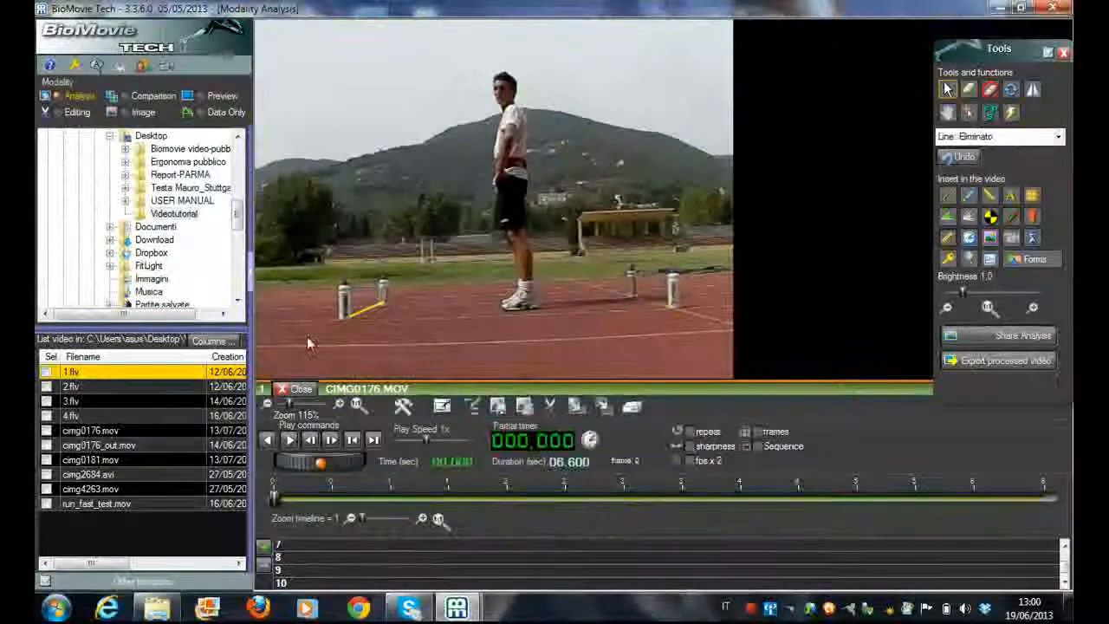
pyautogui.doubleClick(347, 318)
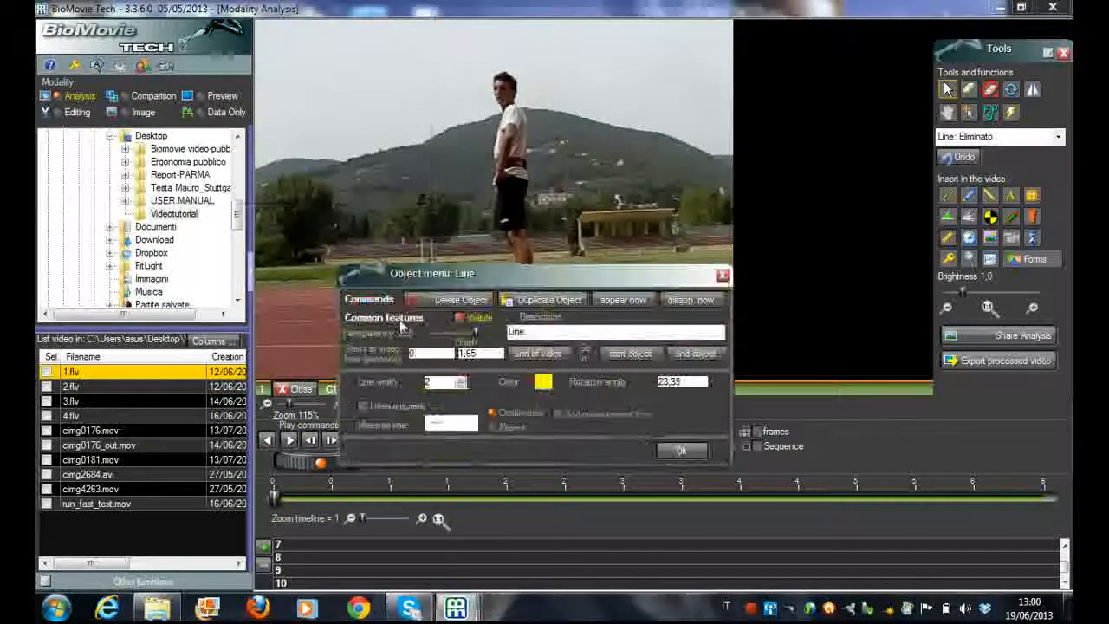
pyautogui.click(455, 301)
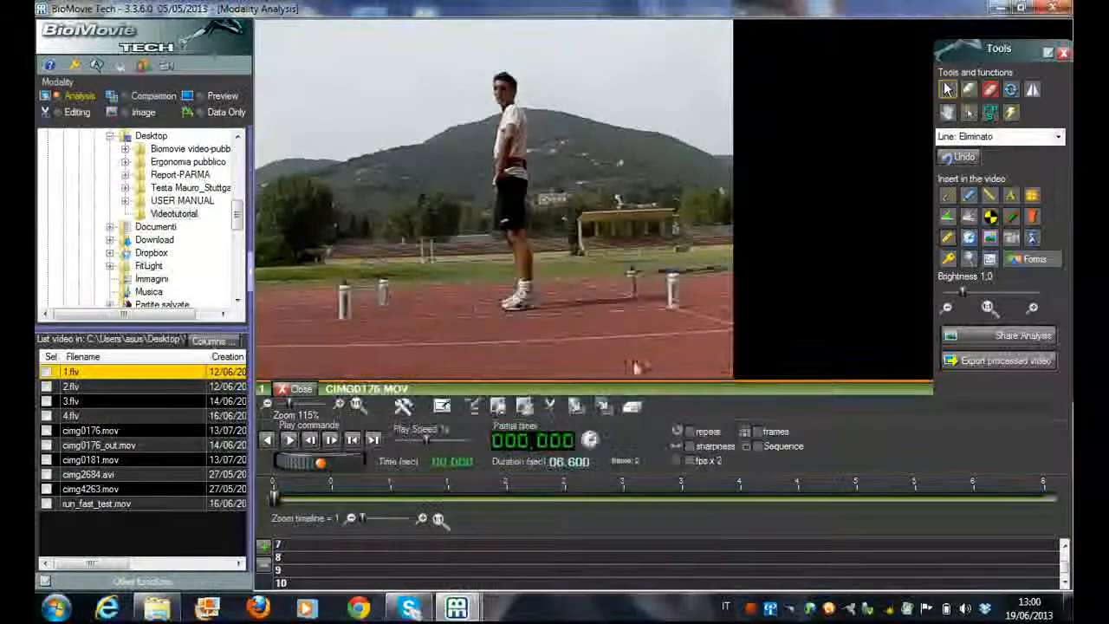
# Insert a calibration rectangle and stretch its base from the foot of the front-left bottle to the foot of the front-right bottle
pyautogui.click(947, 241)
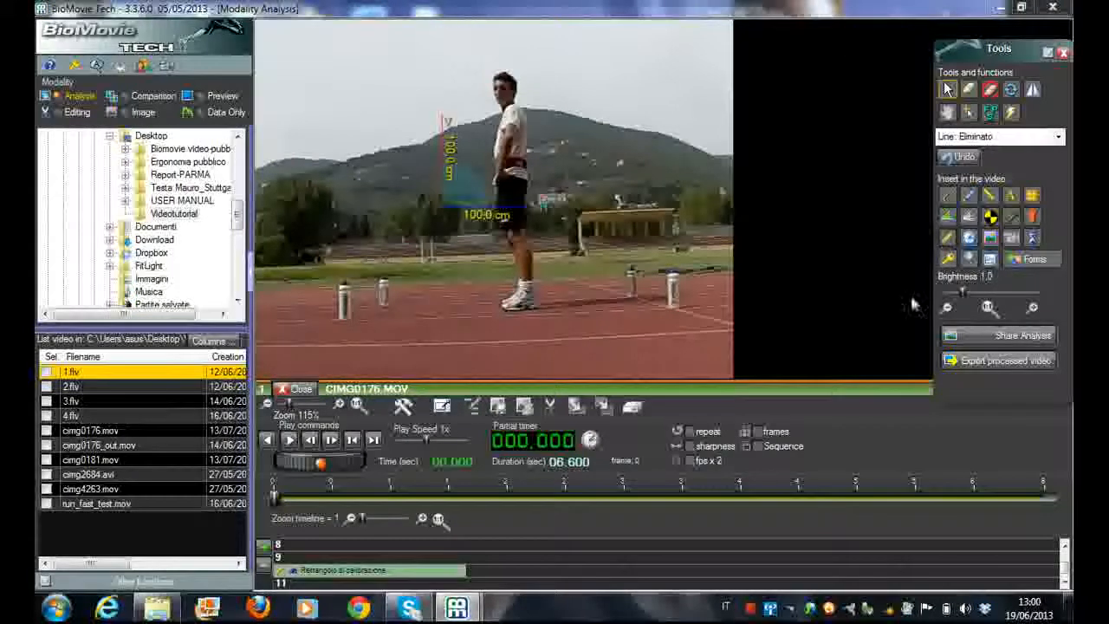
pyautogui.moveTo(441, 205); pyautogui.dragTo(346, 319)
pyautogui.moveTo(439, 319); pyautogui.dragTo(666, 314)
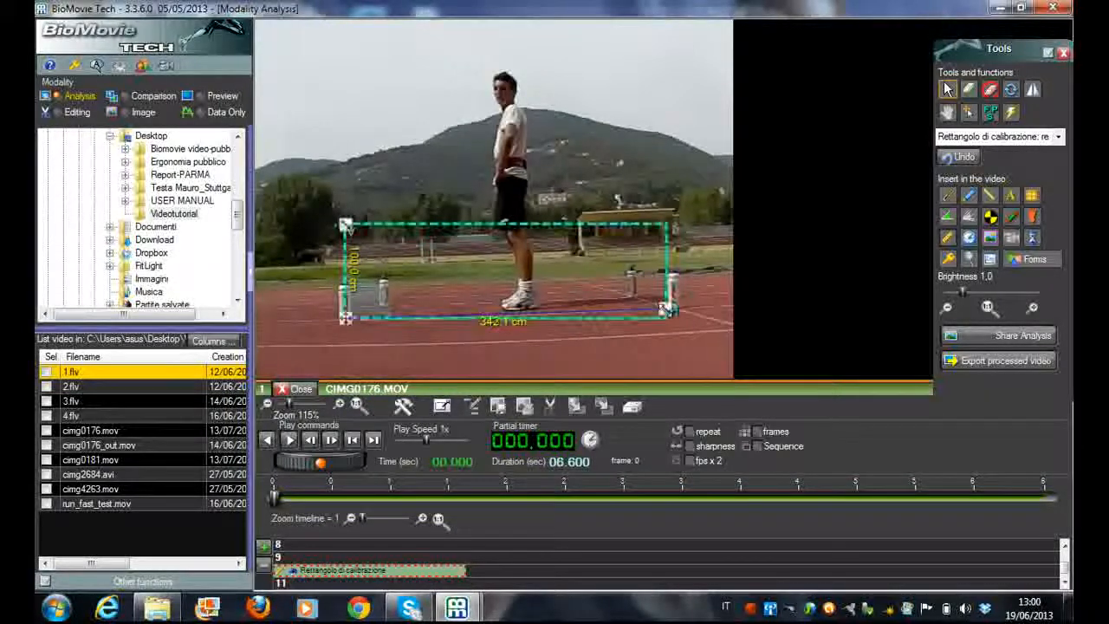
# Set the calibration rectangle's width to 200 centimeters and confirm
pyautogui.rightClick(666, 316)
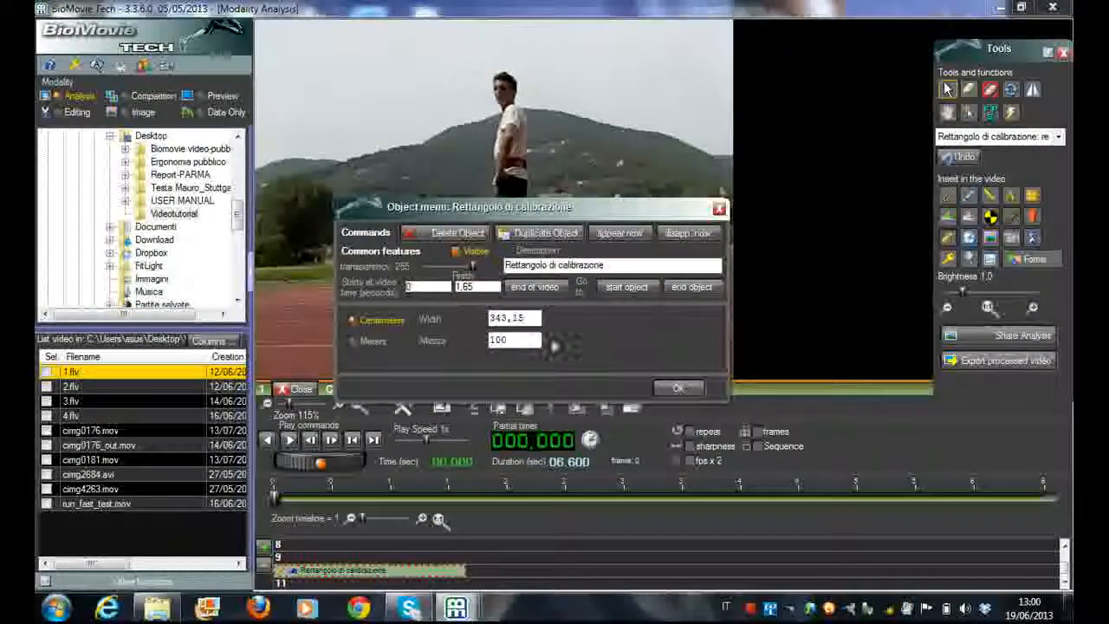
pyautogui.moveTo(523, 318); pyautogui.dragTo(442, 321)
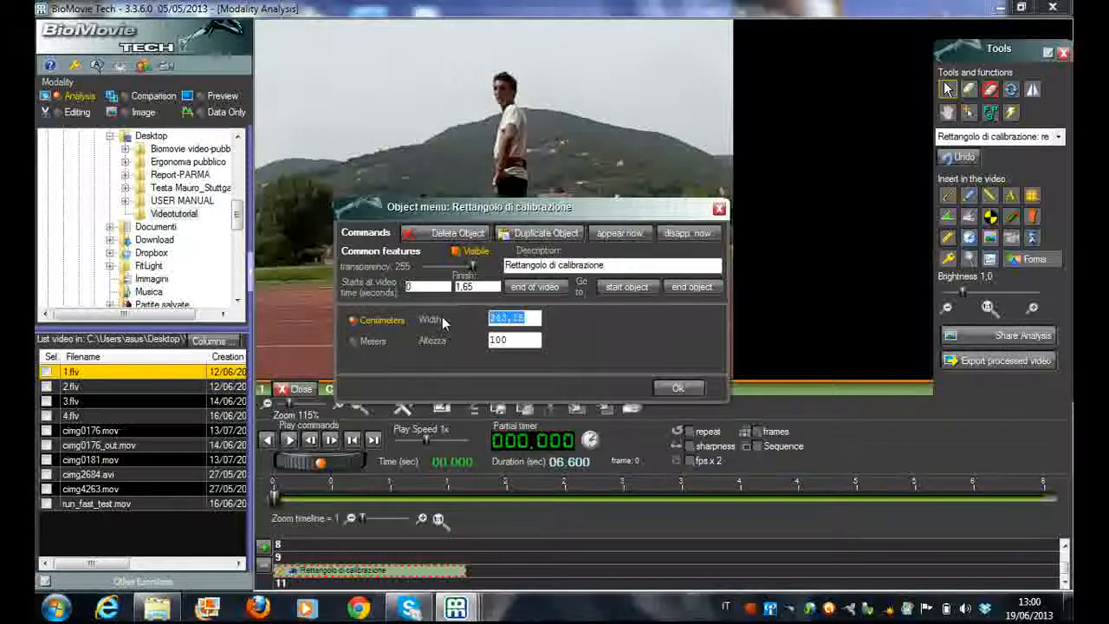
pyautogui.write('200')
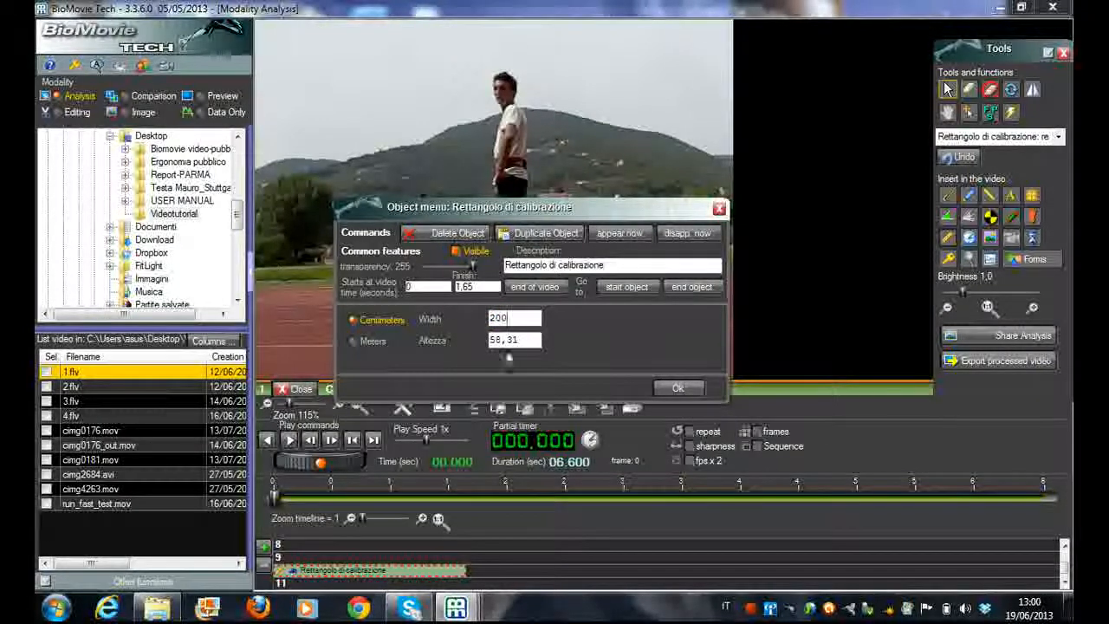
pyautogui.click(678, 387)
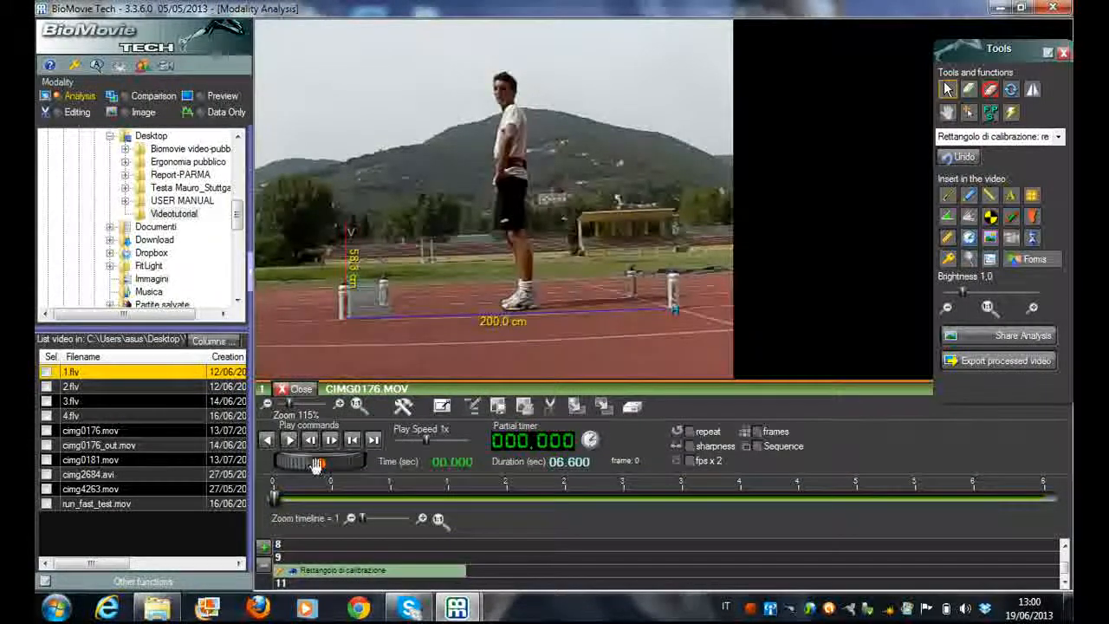
# Move the video to the athlete's take-off at 2.803 s, stepping back frame by frame to refine the moment
pyautogui.moveTo(317, 465)
pyautogui.mouseDown()
pyautogui.moveTo(344, 464)
pyautogui.moveTo(327, 464)
pyautogui.mouseUp()
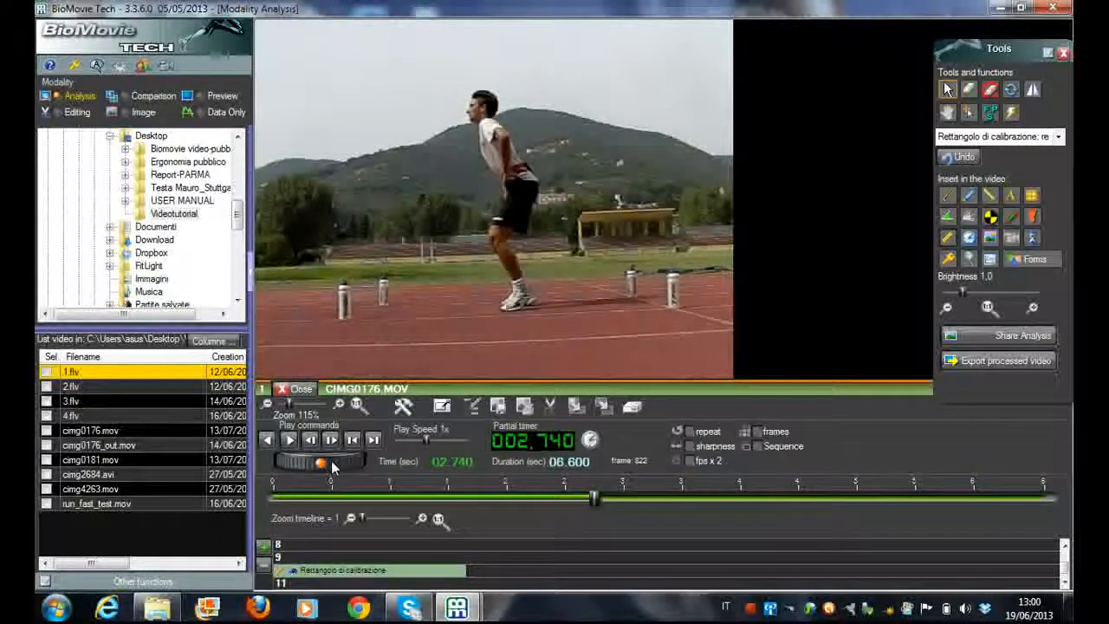
pyautogui.moveTo(321, 467); pyautogui.dragTo(330, 466)
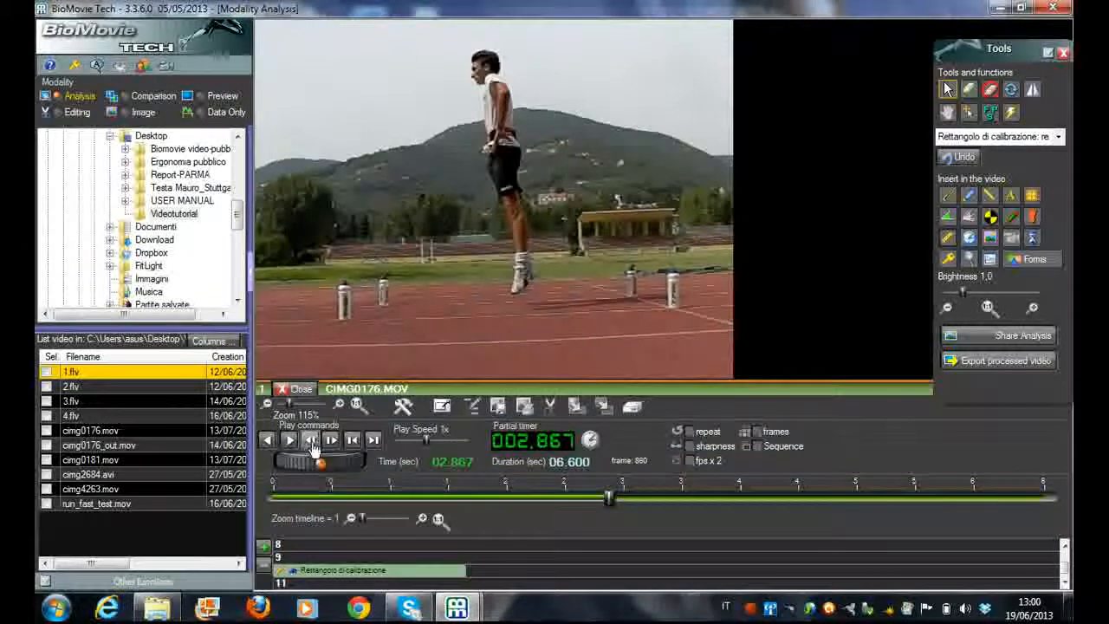
pyautogui.click(310, 440)
pyautogui.click(311, 441)
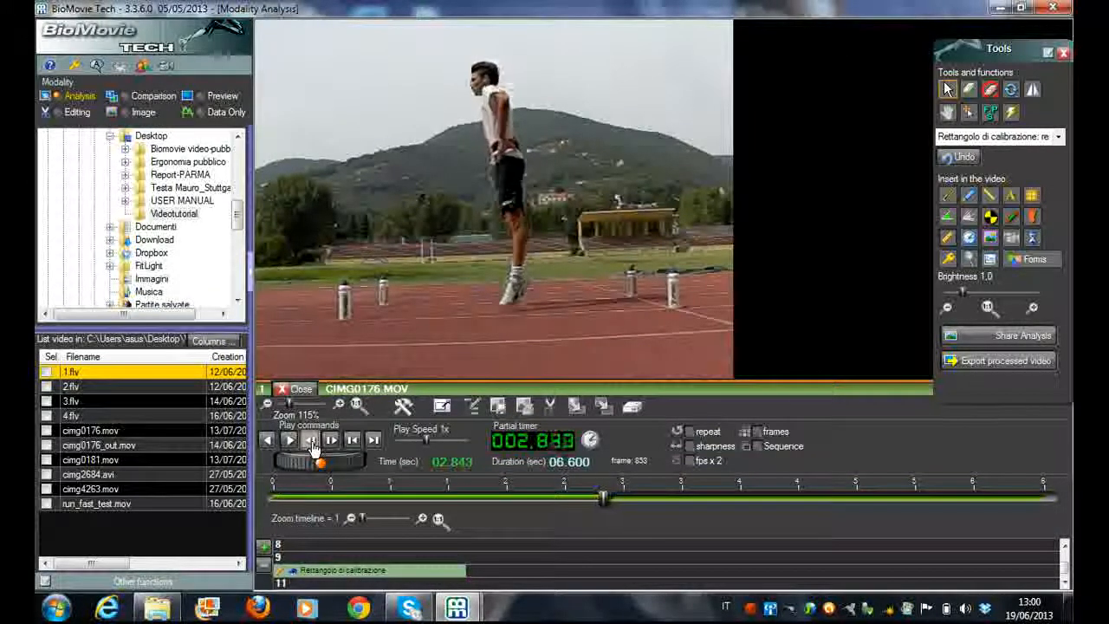
pyautogui.click(311, 440)
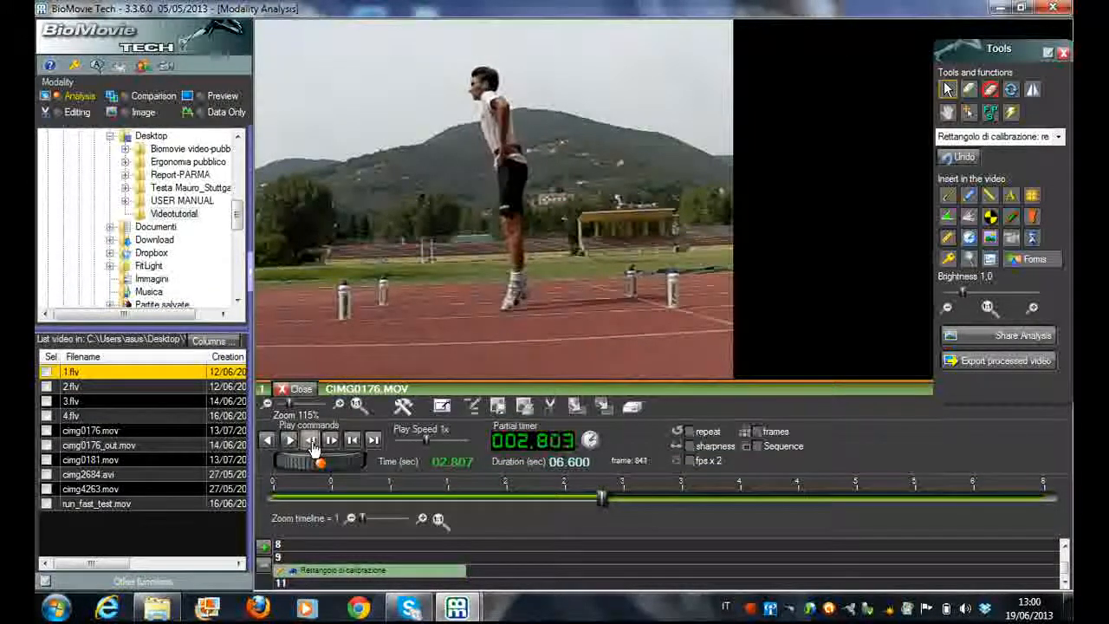
# Insert a connected line from the athlete's heel down to the ground directly below the foot
pyautogui.click(1012, 216)
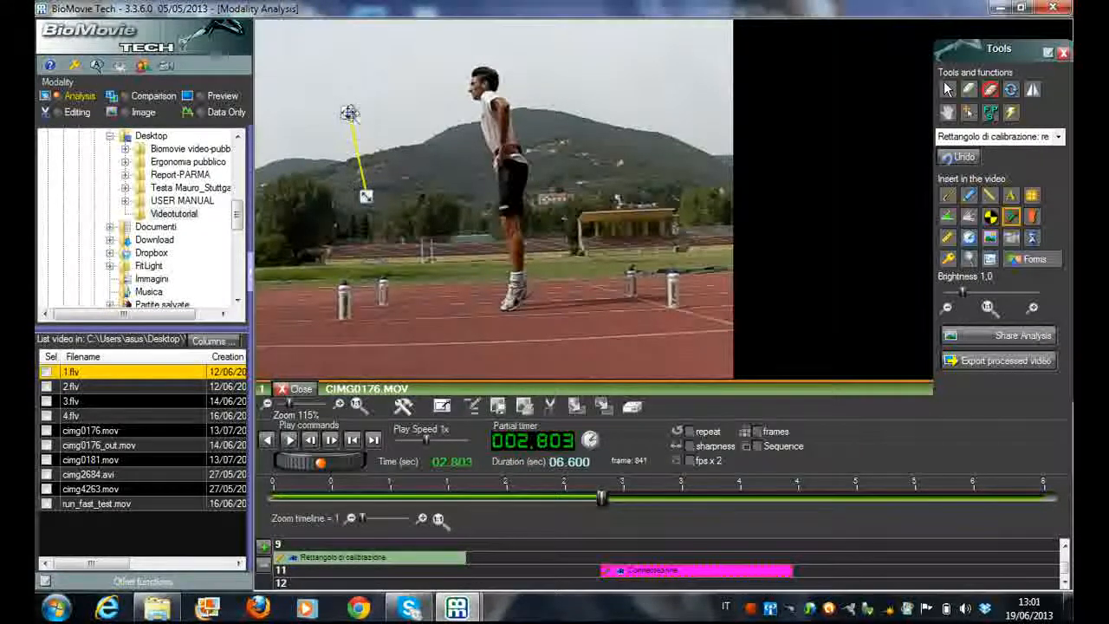
pyautogui.moveTo(366, 196); pyautogui.dragTo(511, 305)
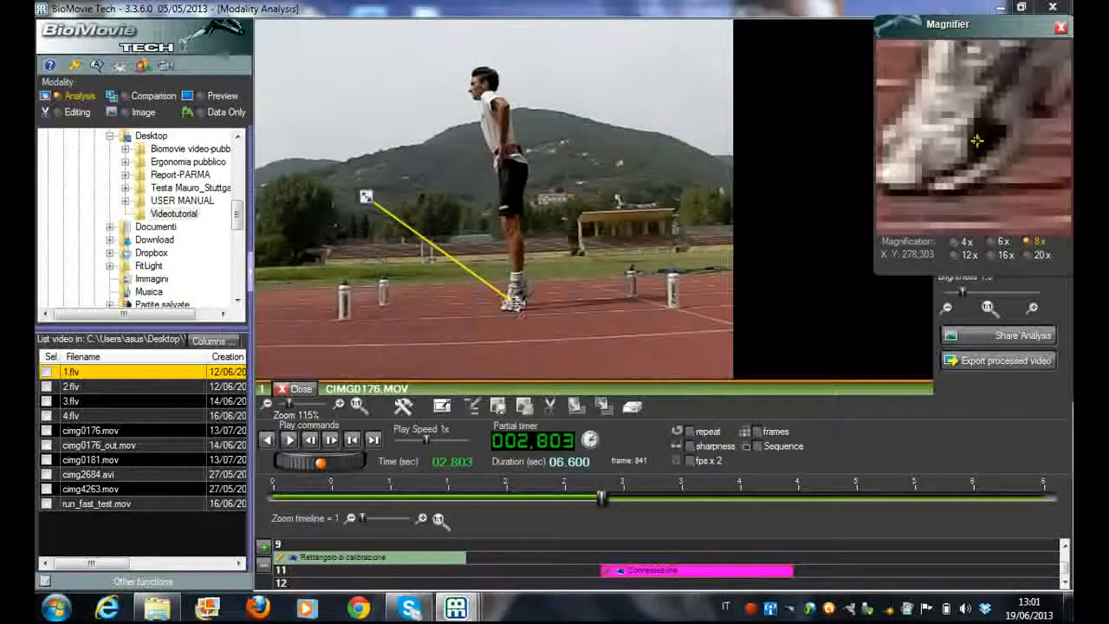
pyautogui.moveTo(366, 196); pyautogui.dragTo(511, 314)
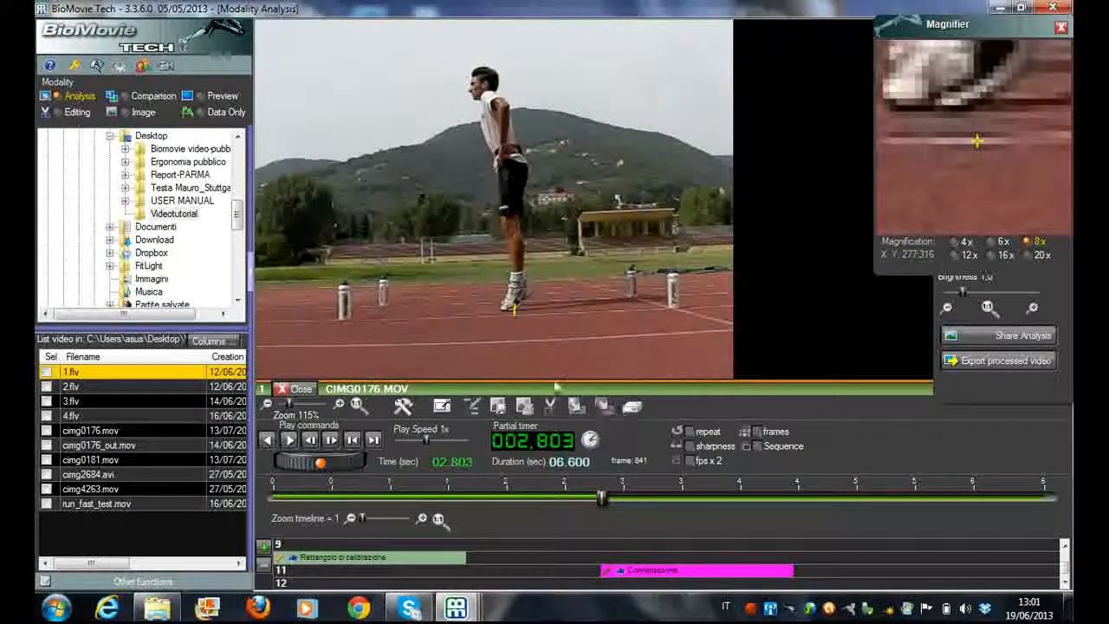
# Show the distance on the connected line, enter 0 as its angle, and confirm
pyautogui.doubleClick(680, 572)
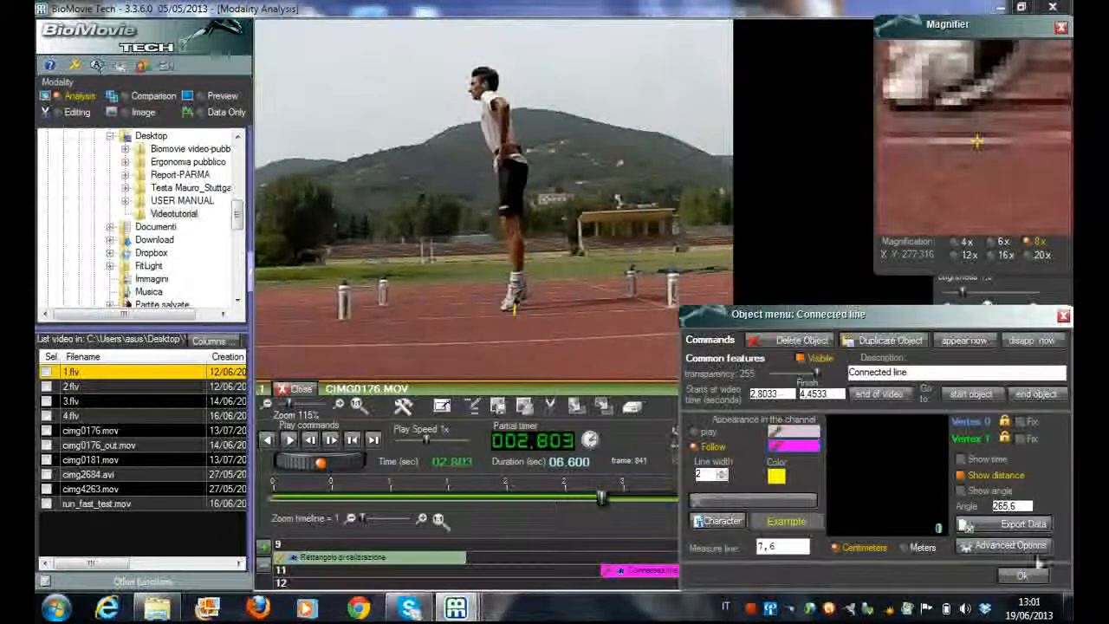
pyautogui.doubleClick(1019, 506)
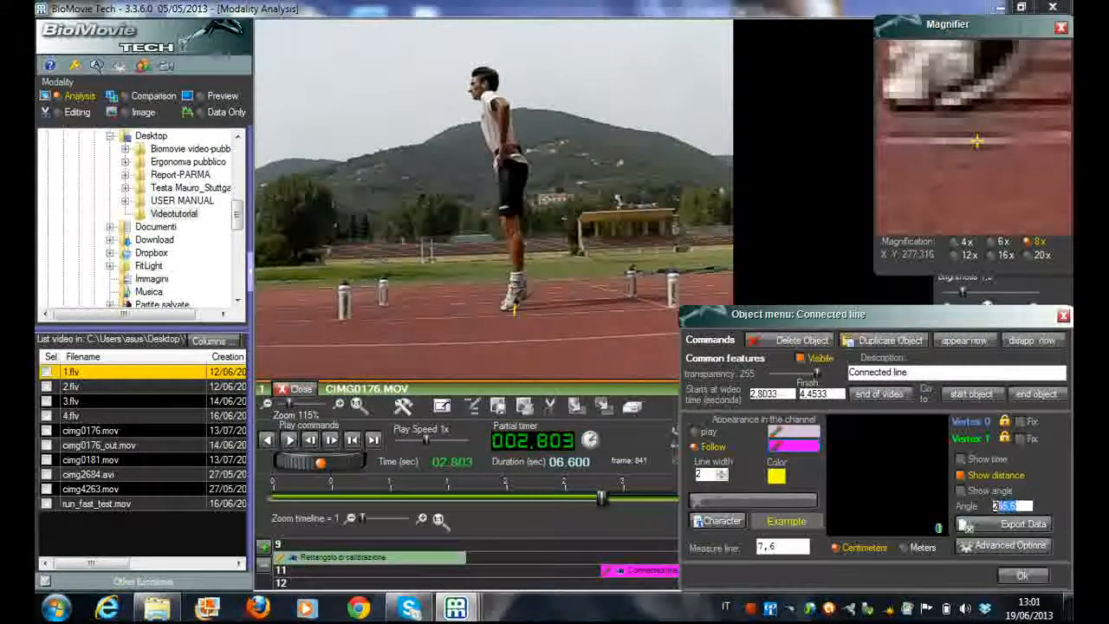
pyautogui.write('0')
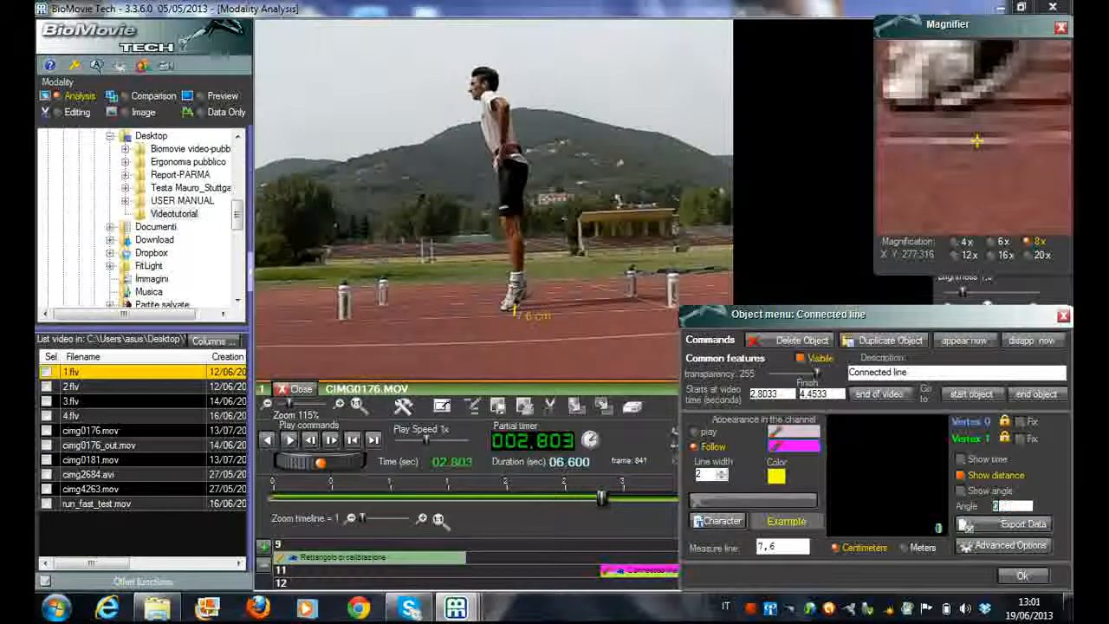
pyautogui.press('Return')
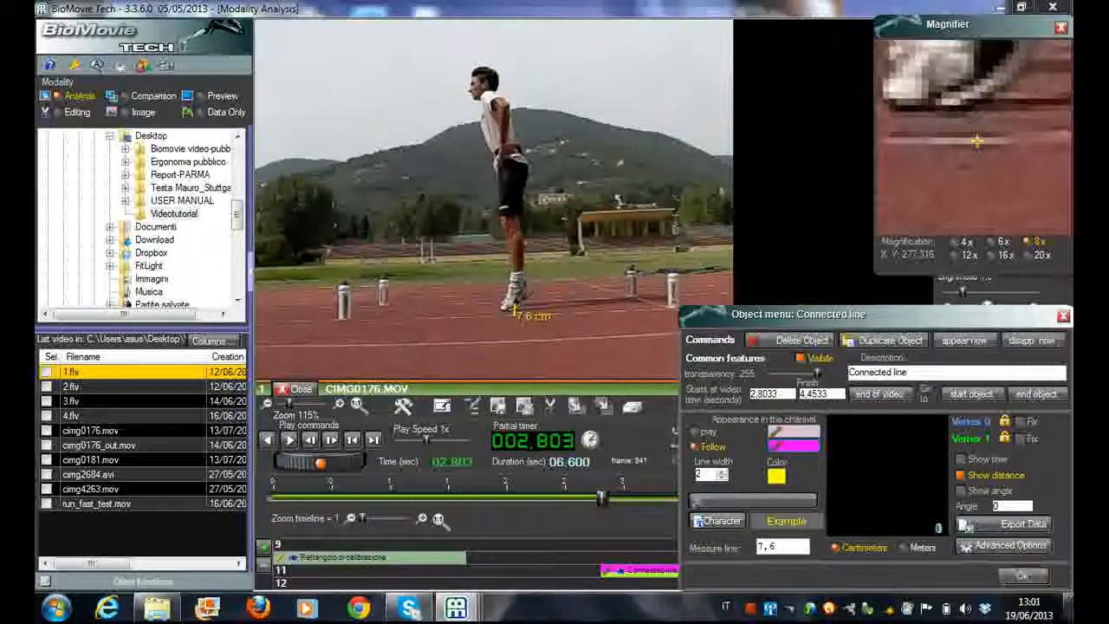
pyautogui.click(1027, 578)
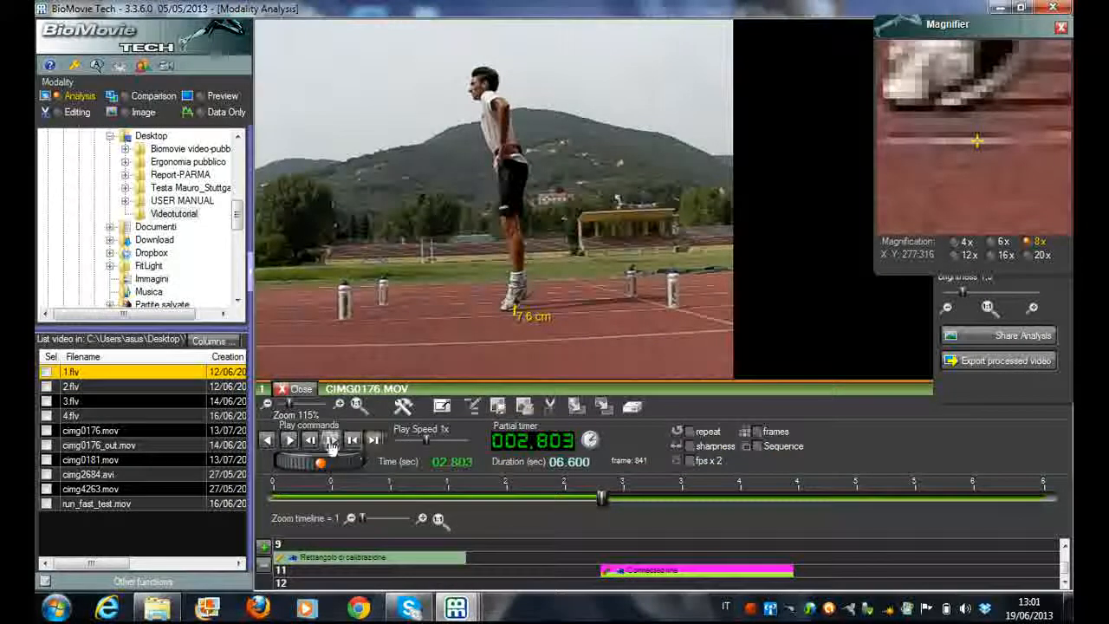
# Advance the video frame by frame to 2.867 s so the connected line tracks the athlete's rising heel
pyautogui.click(331, 442)
pyautogui.click(331, 443)
pyautogui.click(331, 442)
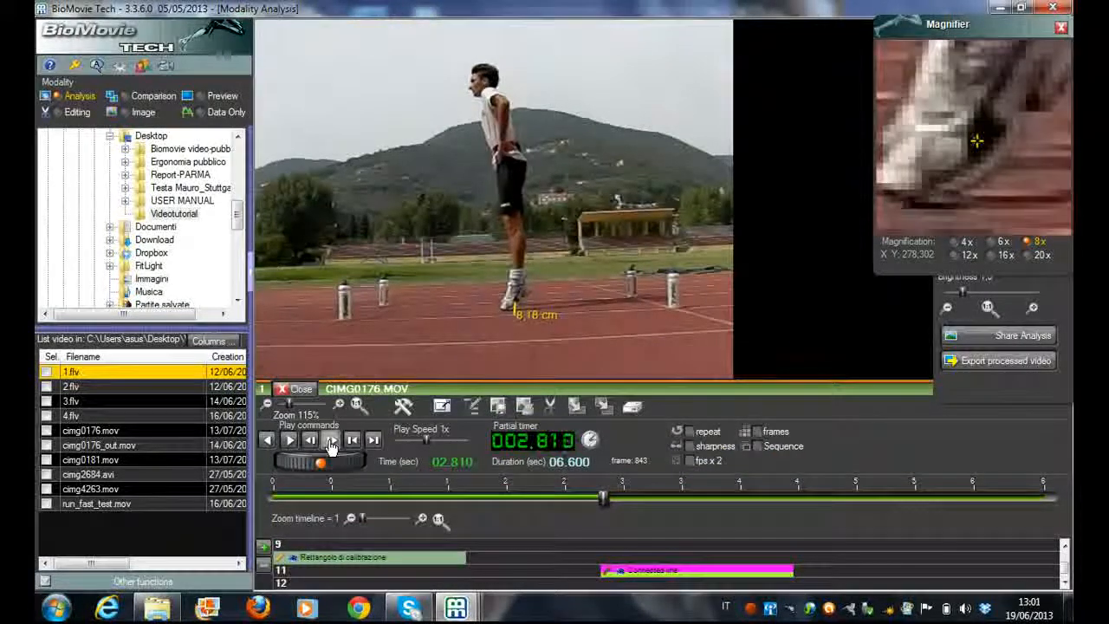
pyautogui.click(331, 442)
pyautogui.click(331, 442)
pyautogui.click(331, 442)
pyautogui.click(331, 442)
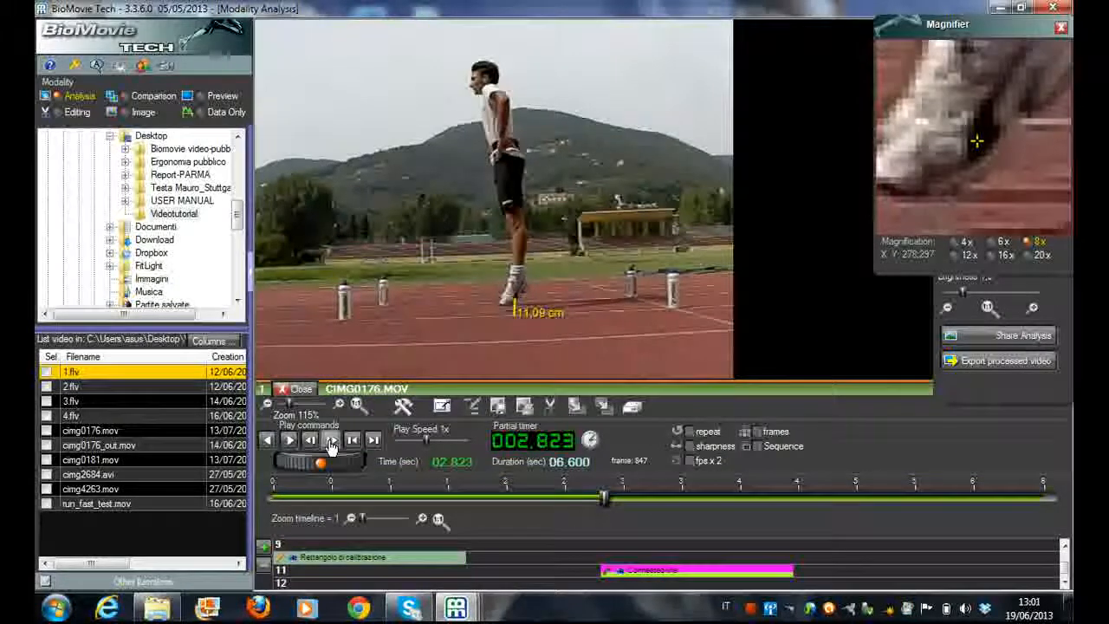
pyautogui.click(332, 442)
pyautogui.click(331, 442)
pyautogui.click(332, 442)
pyautogui.click(331, 442)
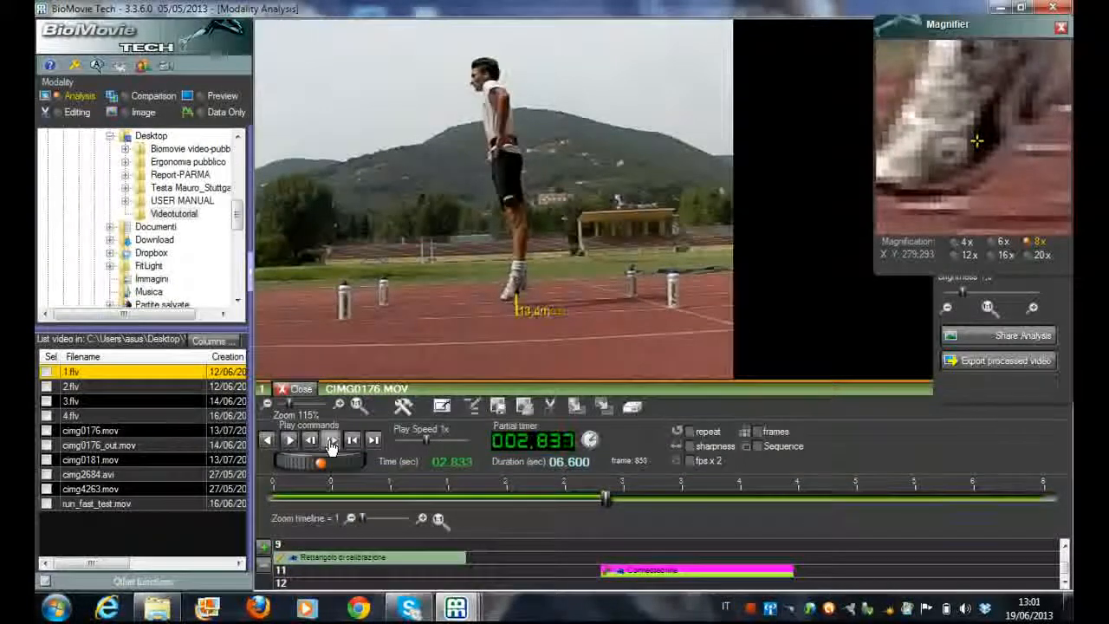
pyautogui.click(331, 442)
pyautogui.click(331, 442)
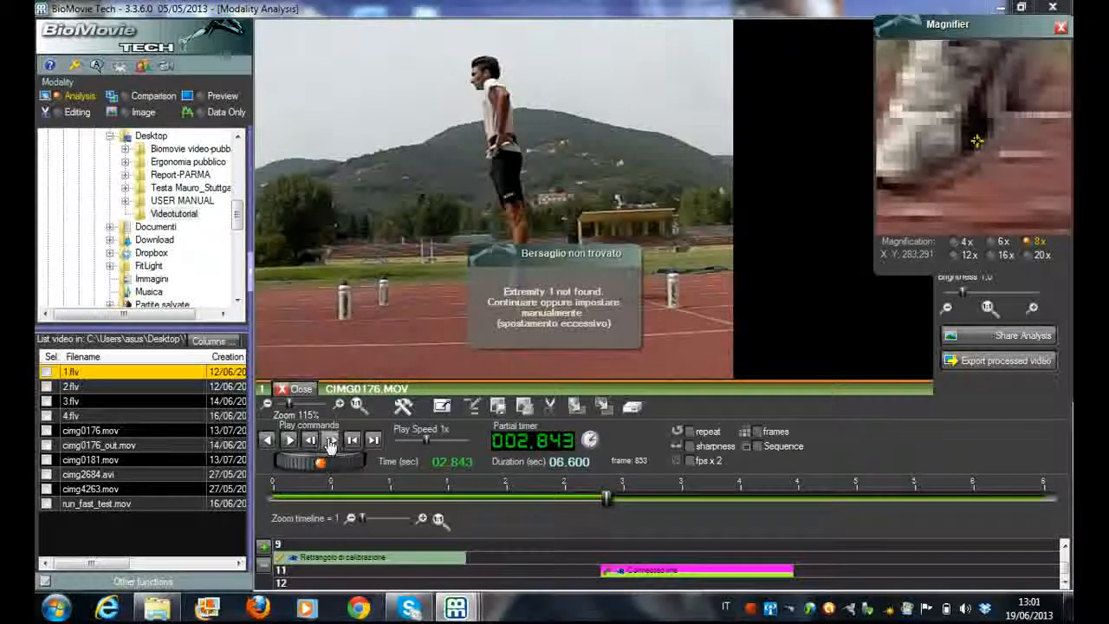
pyautogui.click(331, 442)
pyautogui.click(331, 442)
pyautogui.click(331, 442)
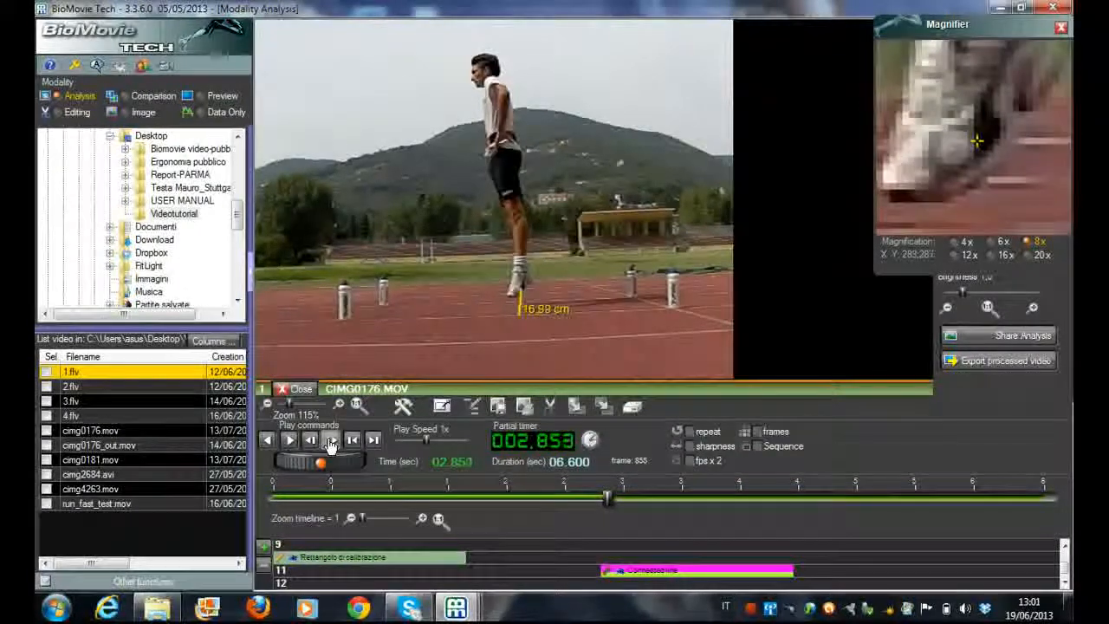
pyautogui.click(331, 442)
pyautogui.click(332, 441)
pyautogui.click(333, 440)
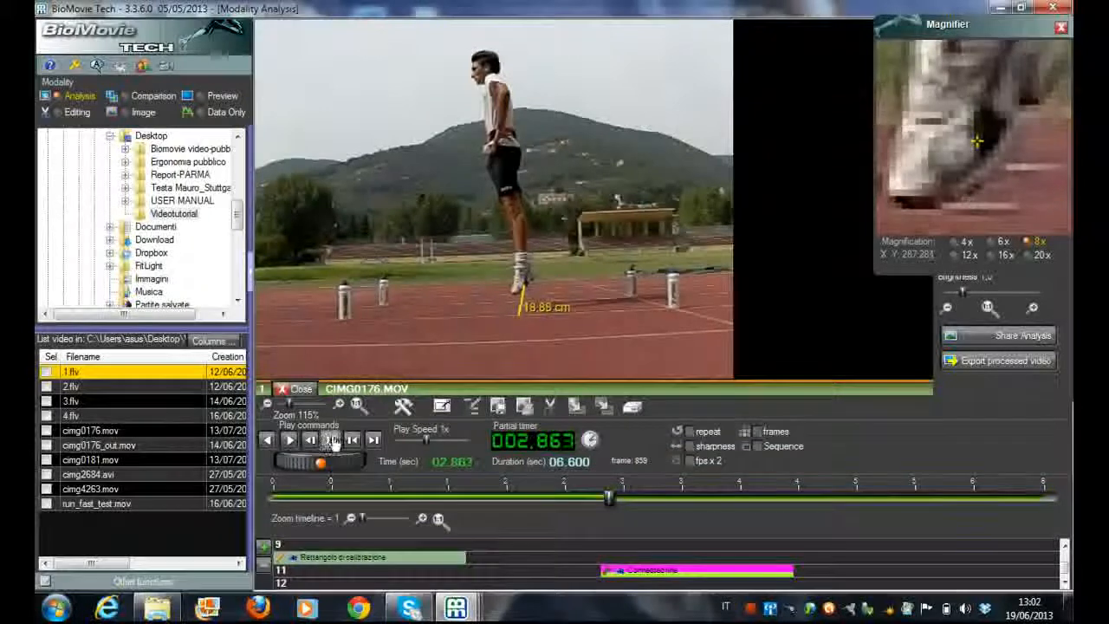
pyautogui.click(332, 440)
# Turn on the angle display for the connected line and confirm
pyautogui.doubleClick(716, 575)
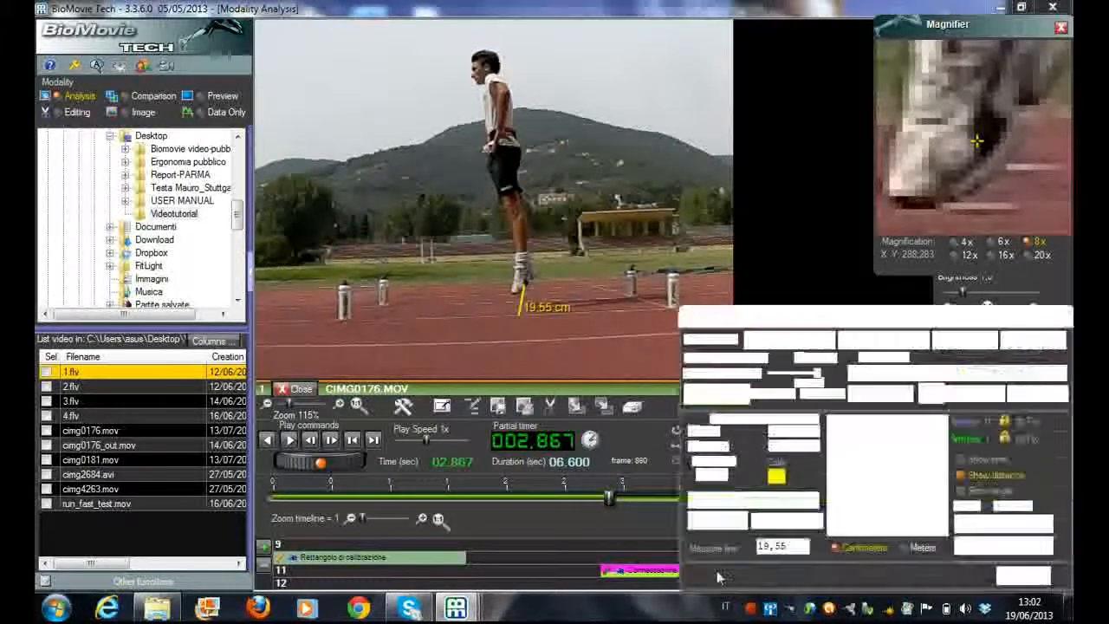
pyautogui.click(961, 492)
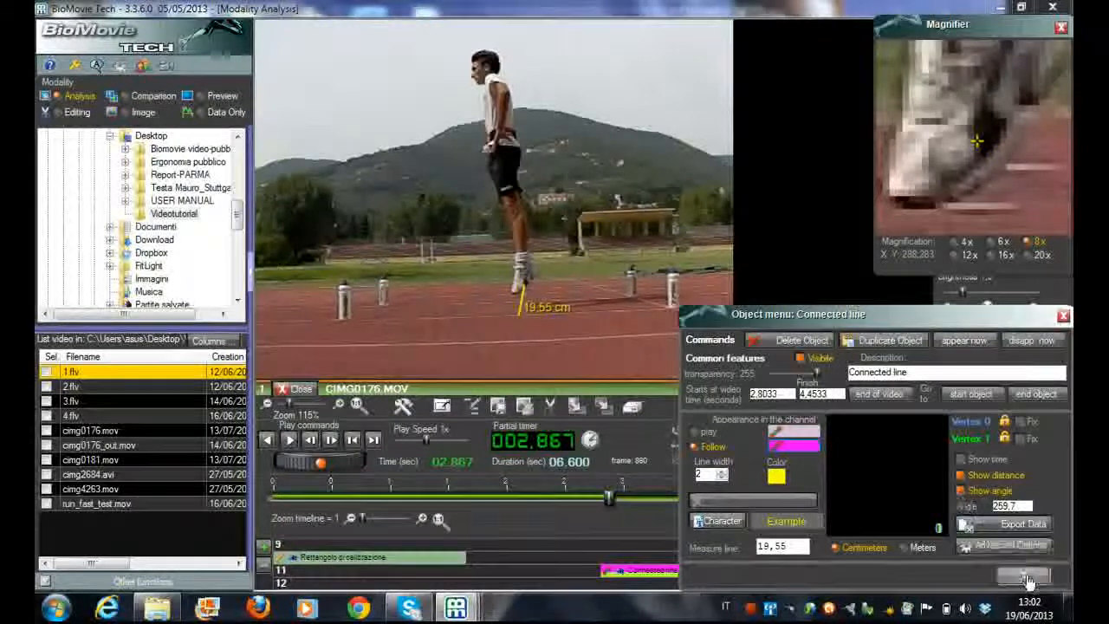
pyautogui.click(1023, 576)
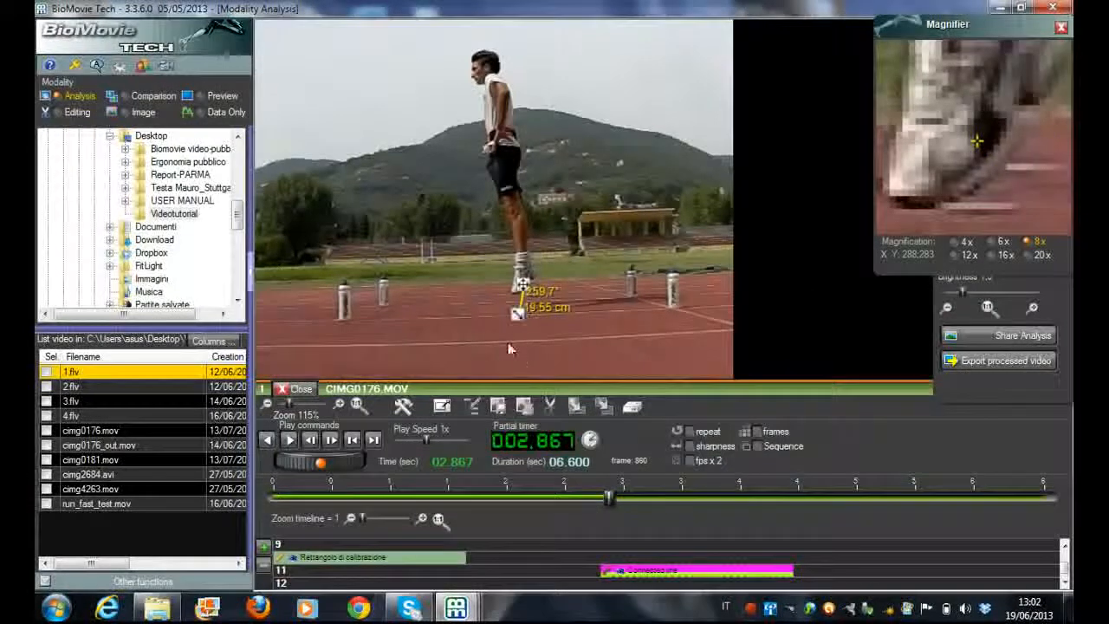
# Advance the video frame by frame to 3.400 s so the connected line tracks the heel through the jump's peak and landing
pyautogui.click(333, 442)
pyautogui.click(333, 442)
pyautogui.click(332, 442)
pyautogui.click(333, 442)
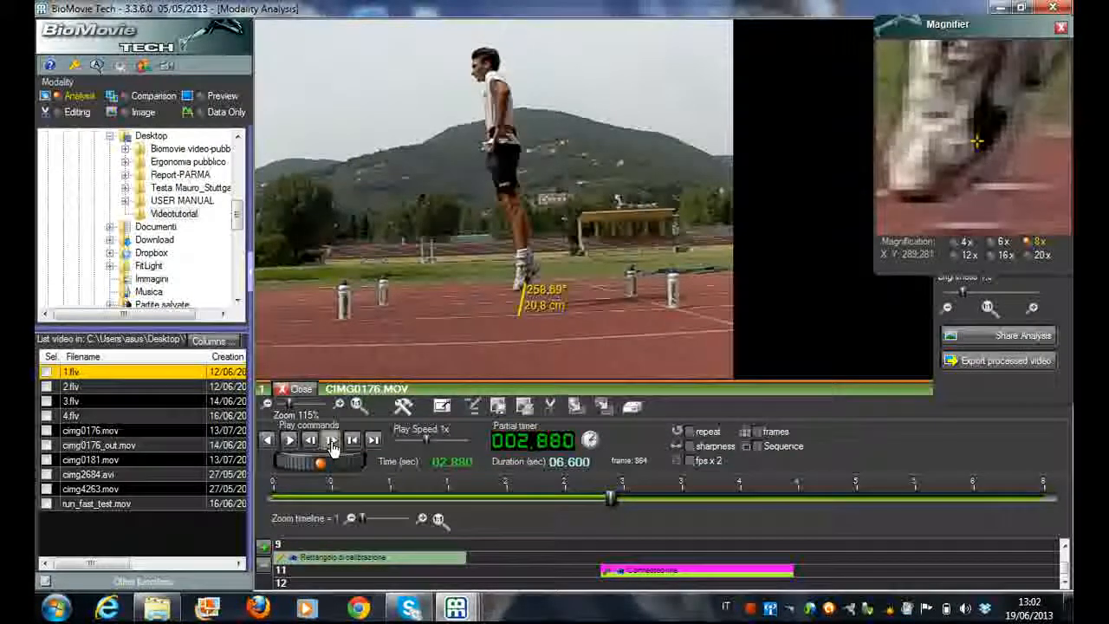
pyautogui.click(333, 442)
pyautogui.click(333, 442)
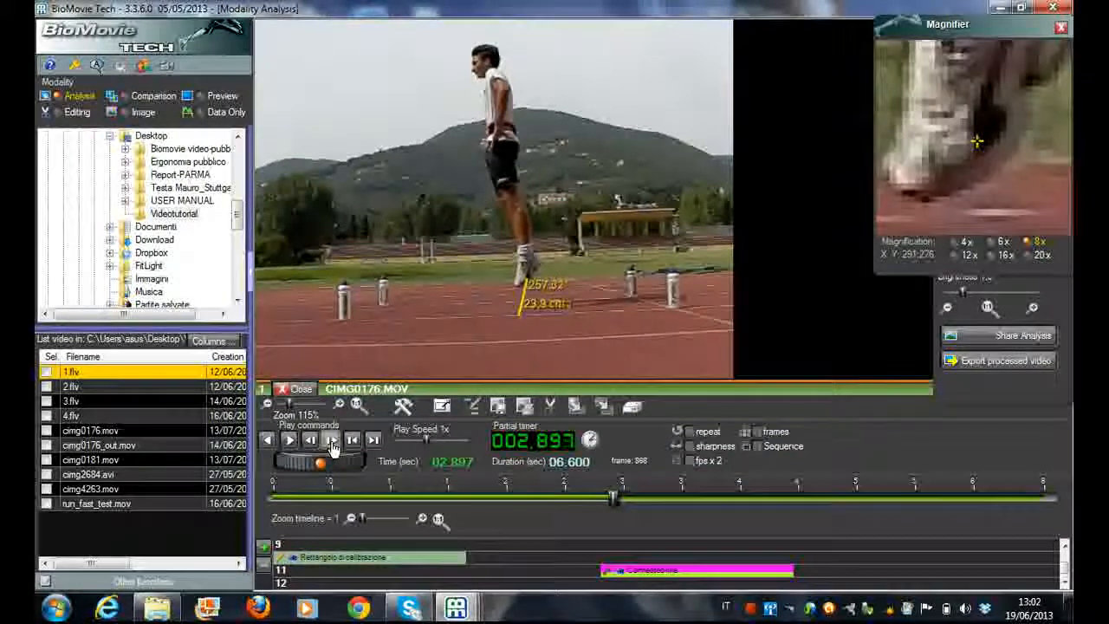
pyautogui.click(333, 442)
pyautogui.click(333, 442)
pyautogui.click(333, 442)
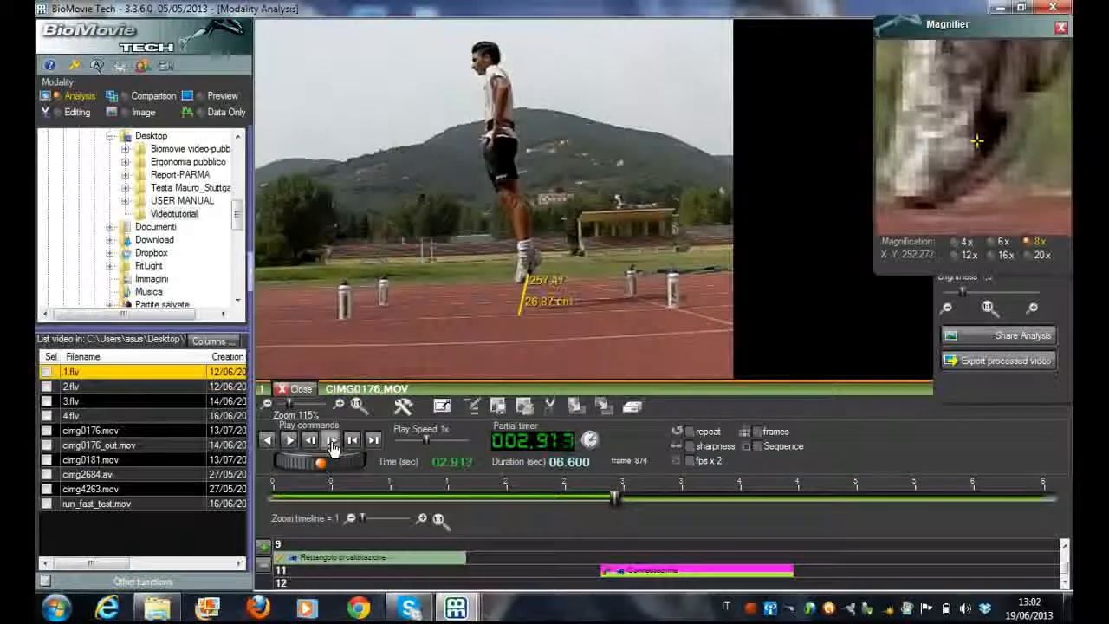
pyautogui.click(333, 442)
pyautogui.click(333, 442)
pyautogui.click(332, 442)
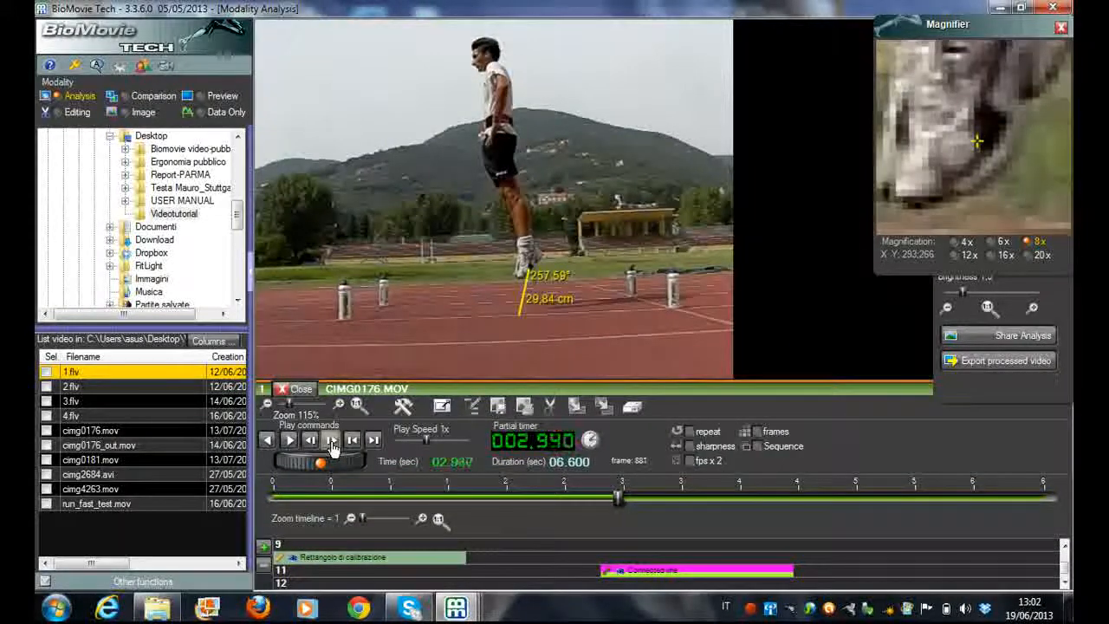
pyautogui.click(333, 442)
pyautogui.click(333, 442)
pyautogui.click(333, 442)
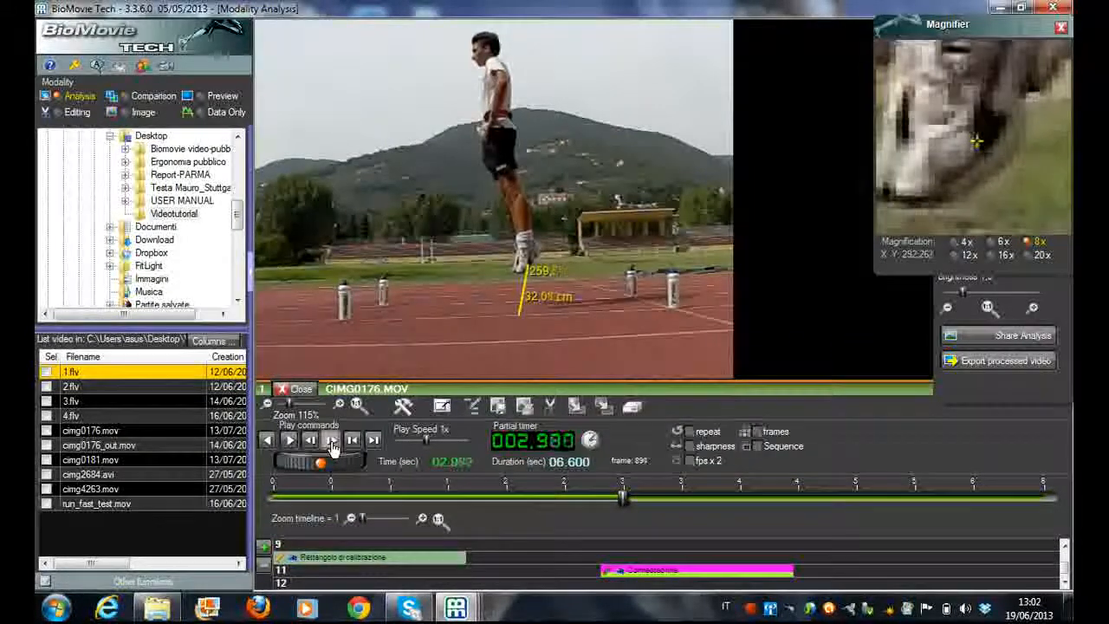
pyautogui.click(333, 442)
pyautogui.click(332, 442)
pyautogui.click(333, 442)
pyautogui.click(333, 442)
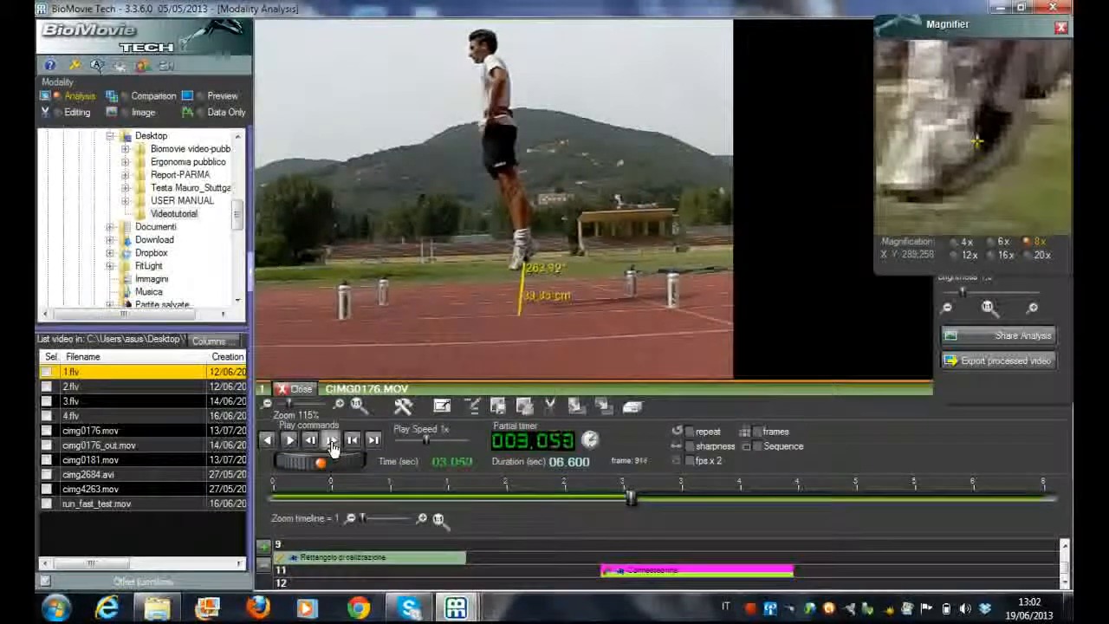
pyautogui.click(333, 442)
pyautogui.click(333, 442)
pyautogui.click(333, 442)
pyautogui.click(333, 442)
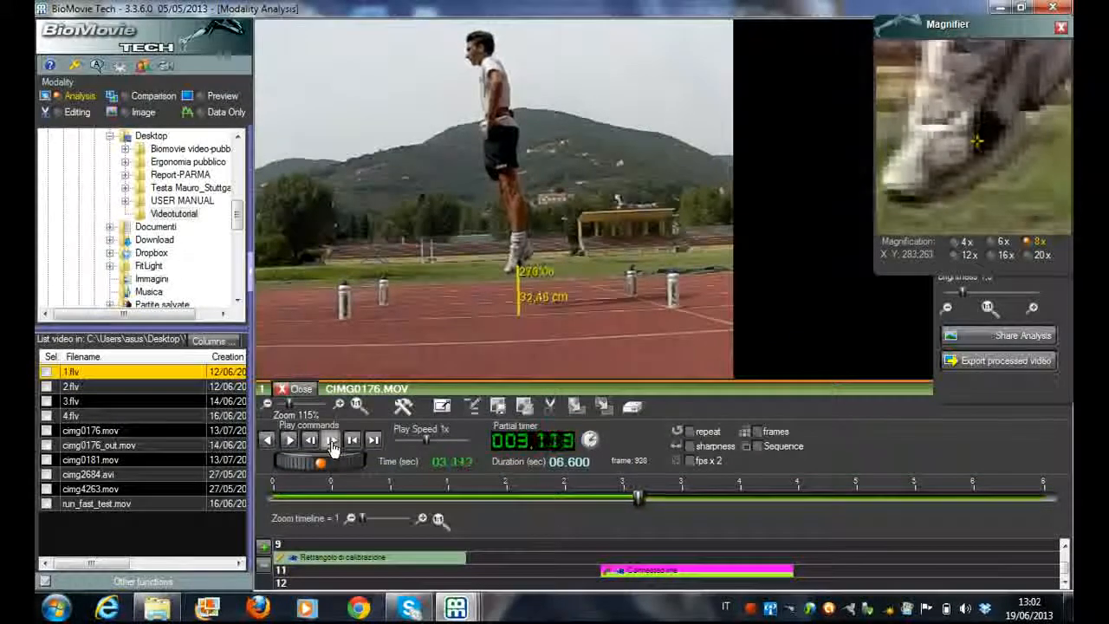
pyautogui.click(333, 442)
pyautogui.click(333, 442)
pyautogui.click(333, 442)
pyautogui.click(333, 442)
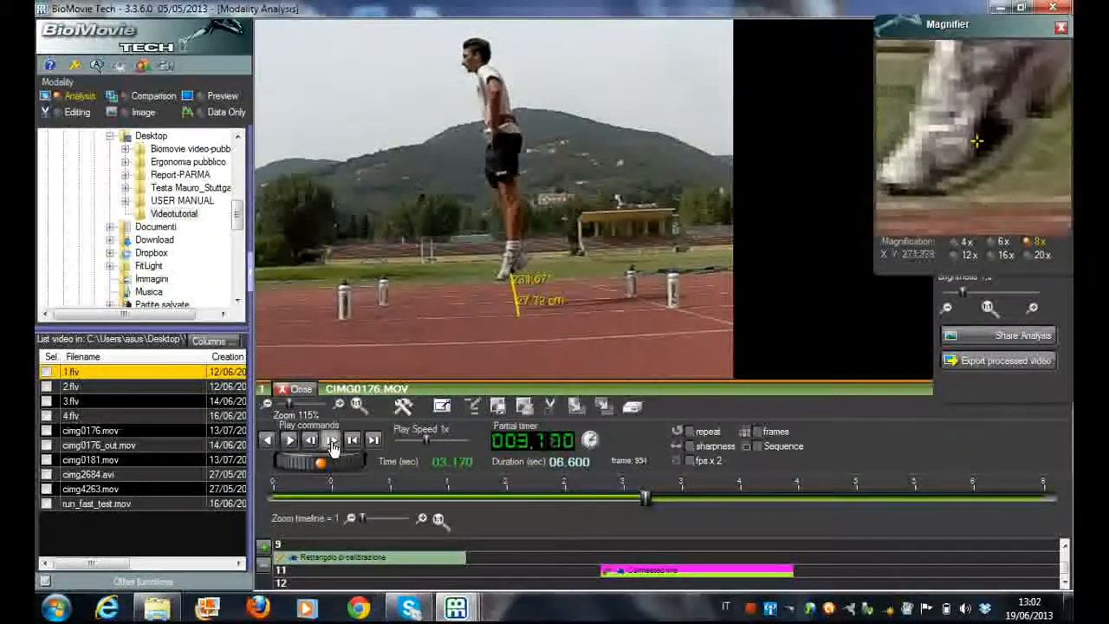
pyautogui.click(333, 442)
pyautogui.click(333, 442)
pyautogui.click(333, 442)
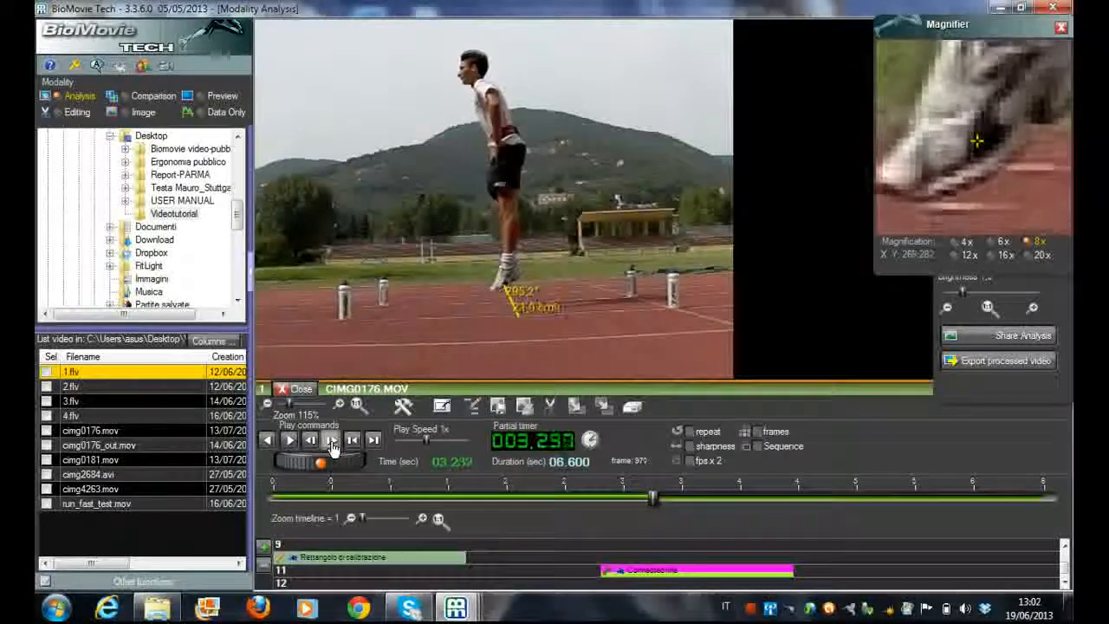
pyautogui.click(333, 442)
pyautogui.click(333, 442)
pyautogui.click(333, 442)
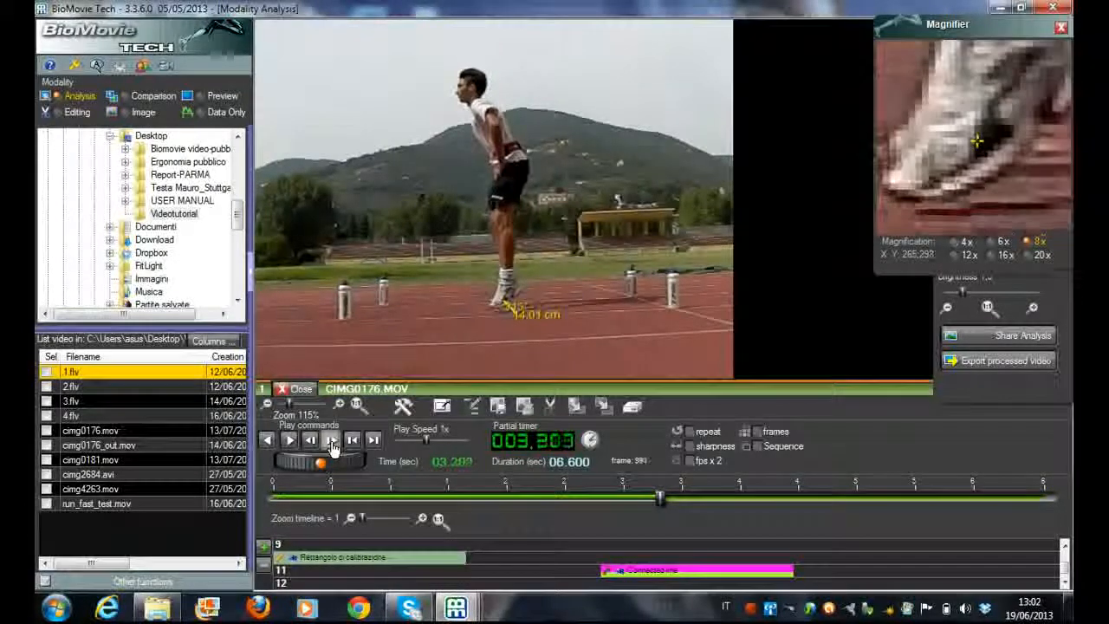
pyautogui.click(333, 442)
pyautogui.click(333, 442)
pyautogui.click(333, 442)
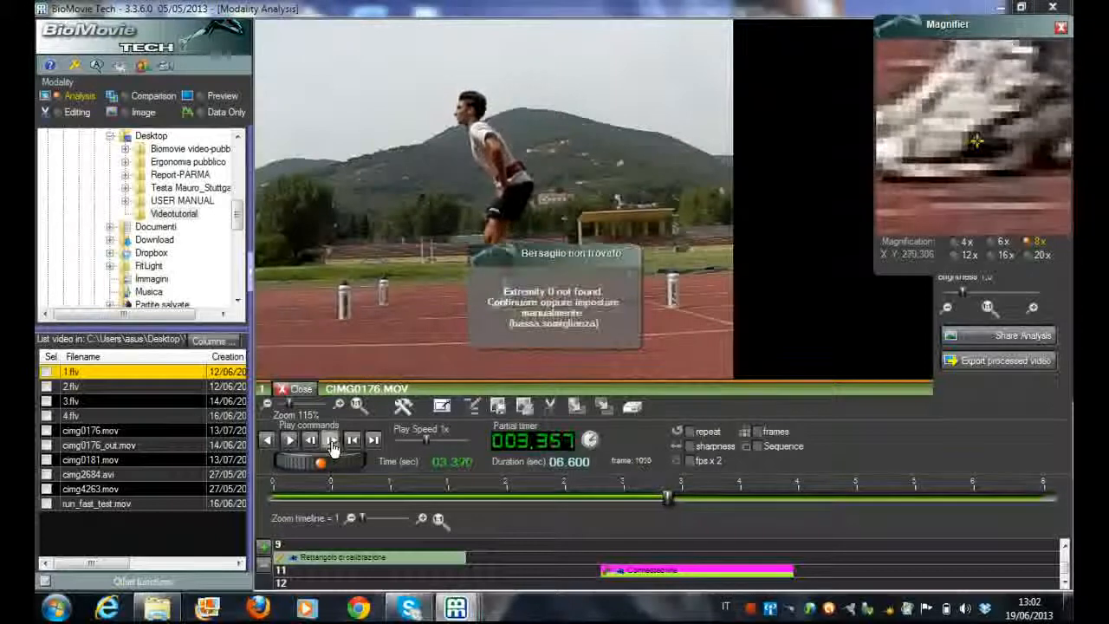
pyautogui.click(333, 442)
pyautogui.click(333, 442)
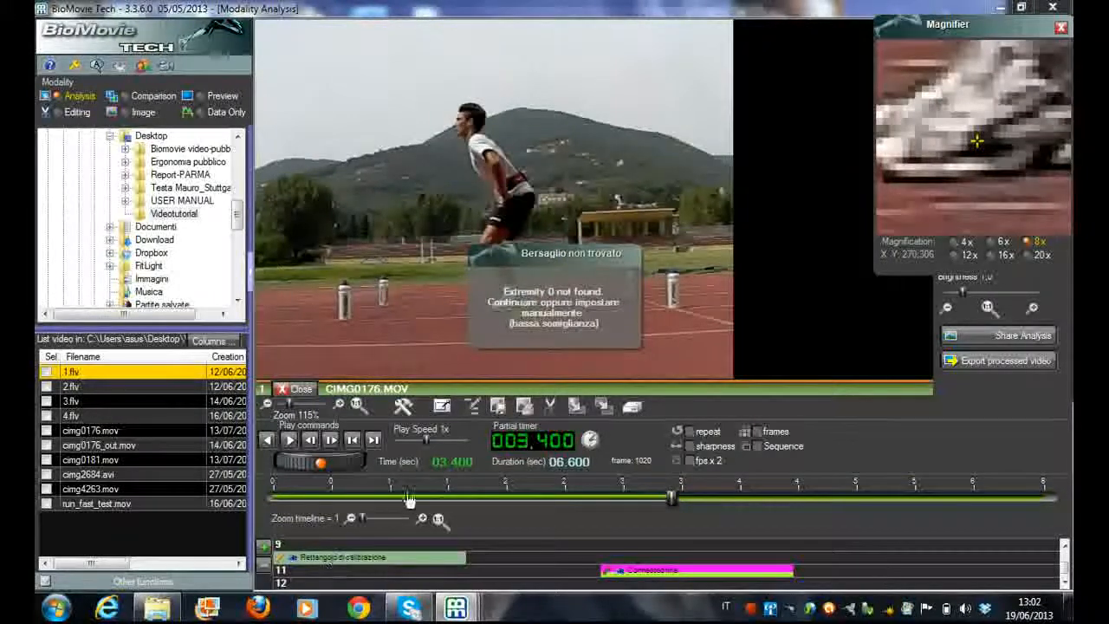
# Reposition the connected line's heel point on the shoe at 3.400 s and play the tracking on to 4.200 s
pyautogui.click(980, 148)
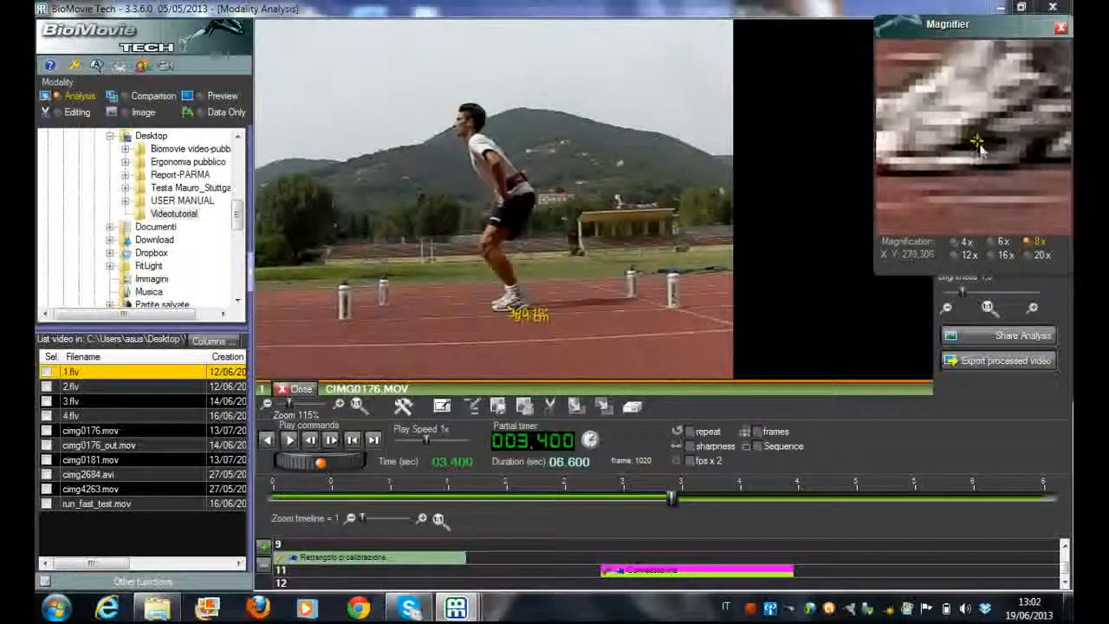
pyautogui.click(291, 442)
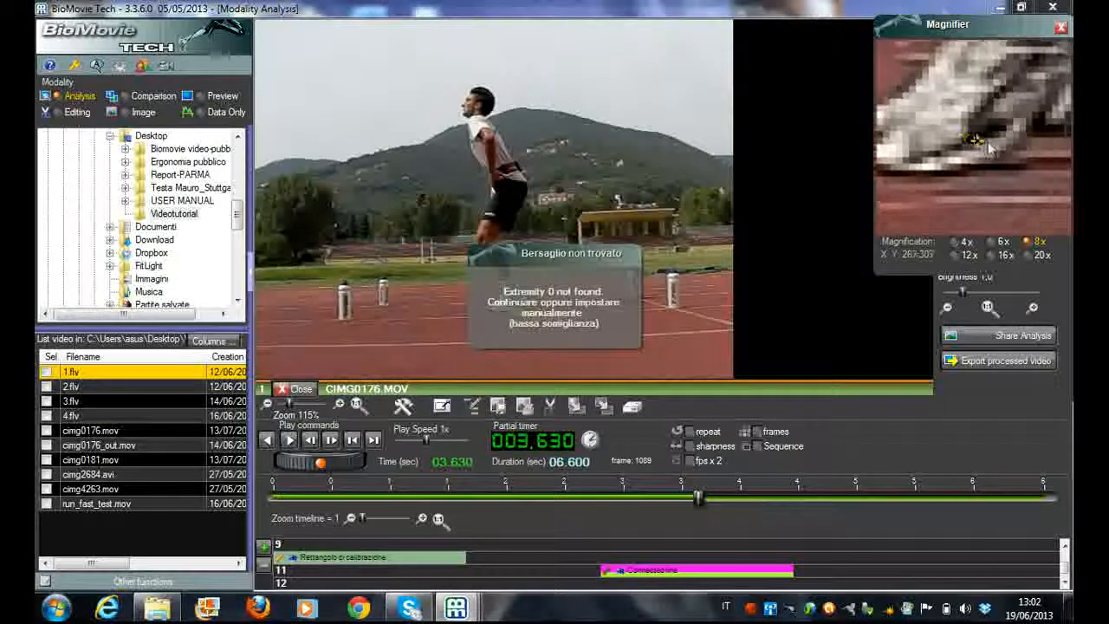
pyautogui.click(289, 441)
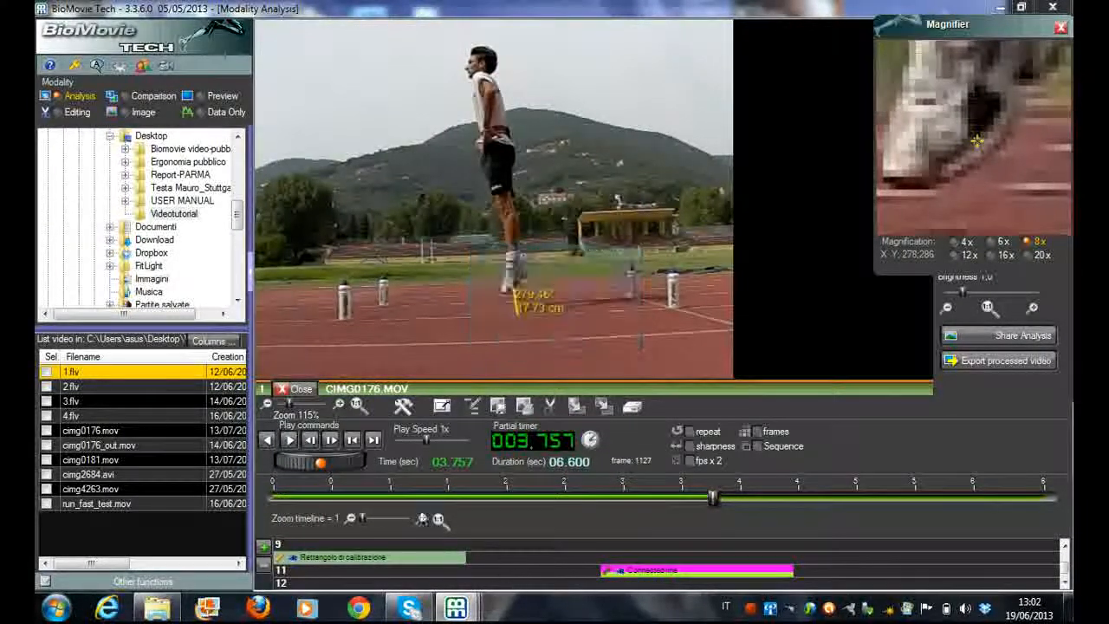
pyautogui.click(291, 443)
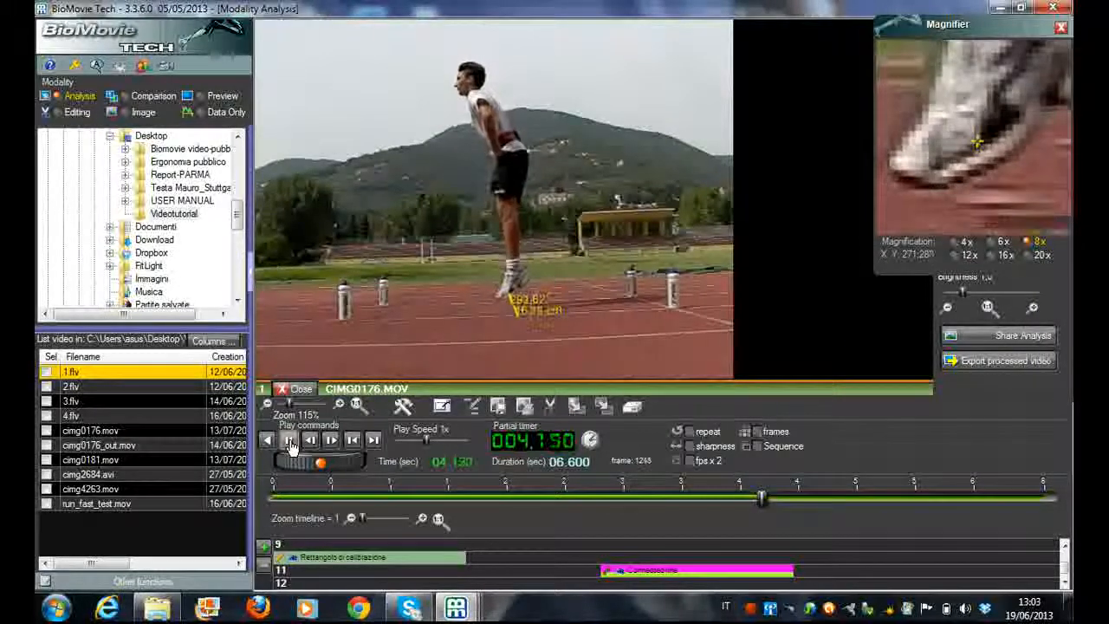
pyautogui.click(290, 440)
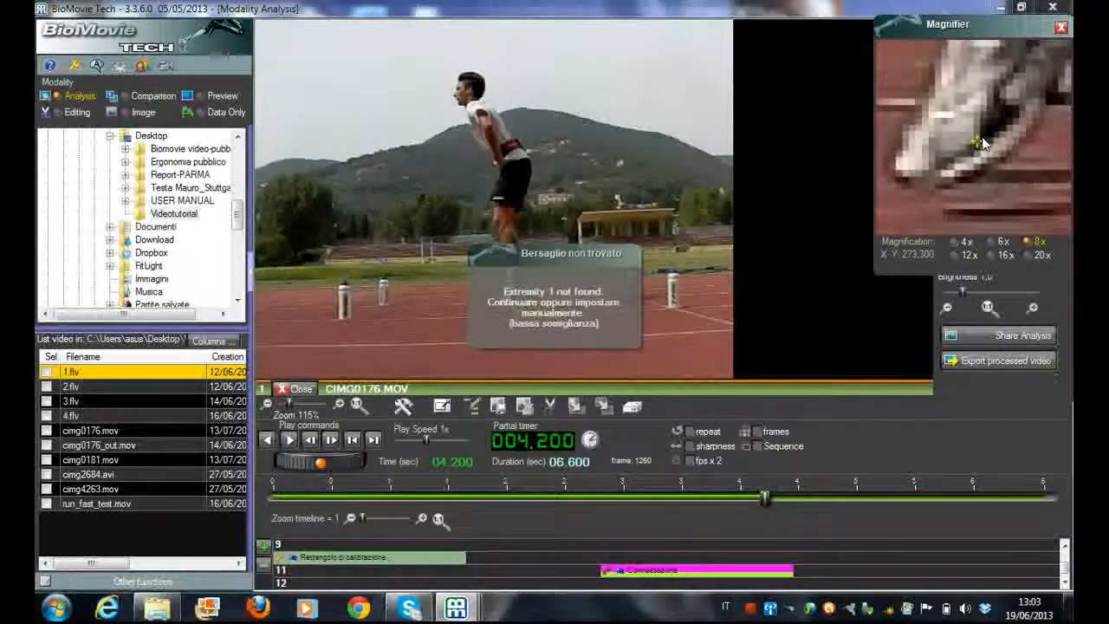
# Correct the connected line's heel point at 4.200 s and 4.253 s, and continue the tracked playback to 4.397 s
pyautogui.click(978, 141)
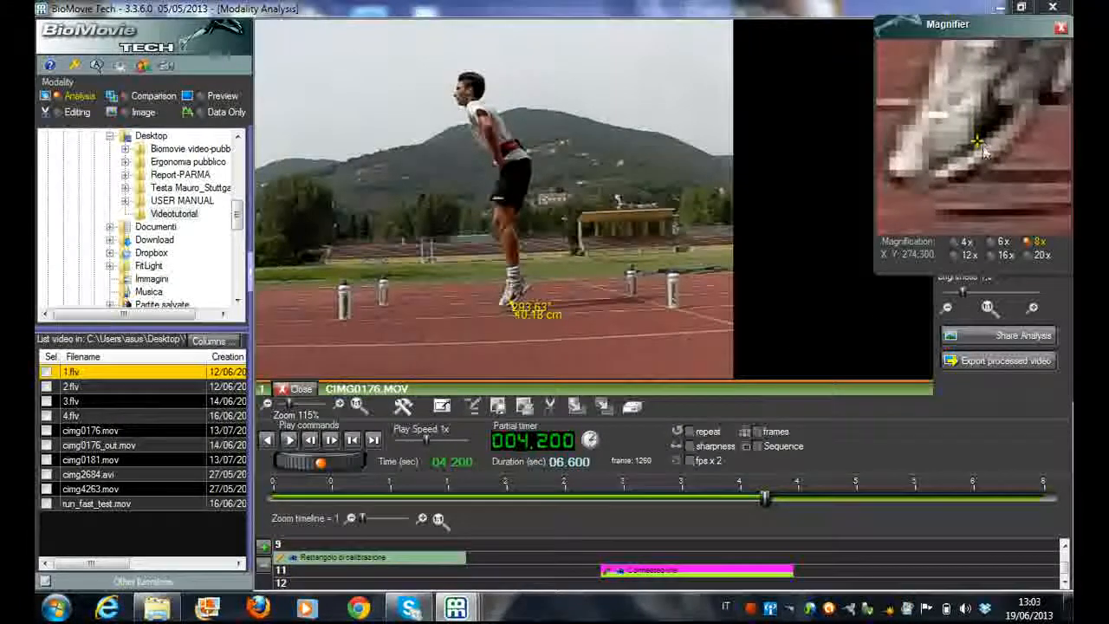
pyautogui.click(289, 440)
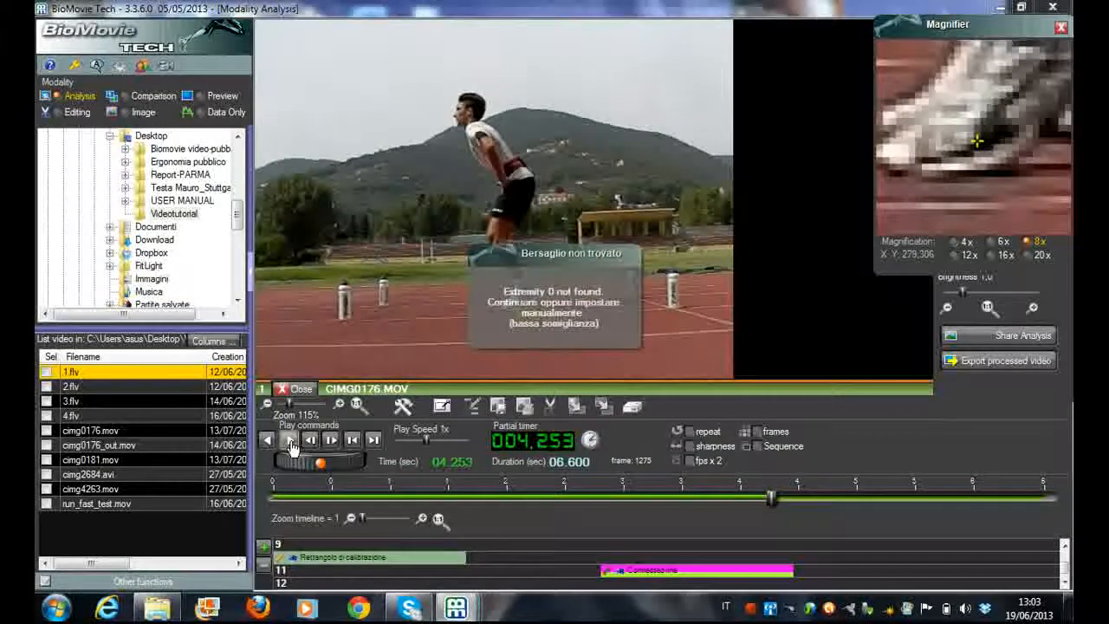
pyautogui.click(986, 146)
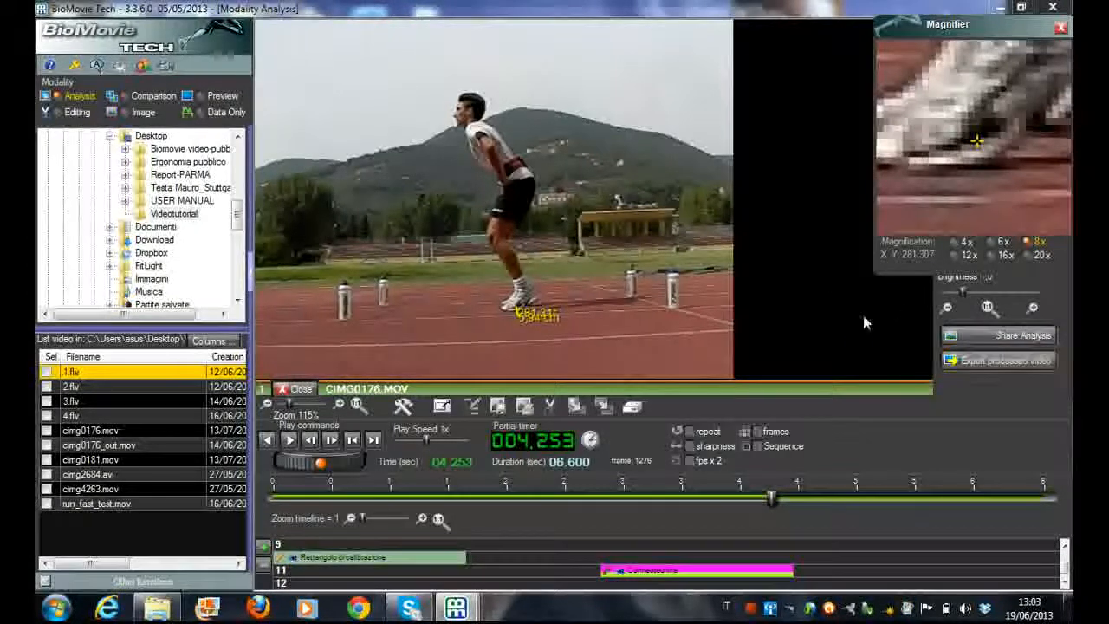
pyautogui.click(288, 444)
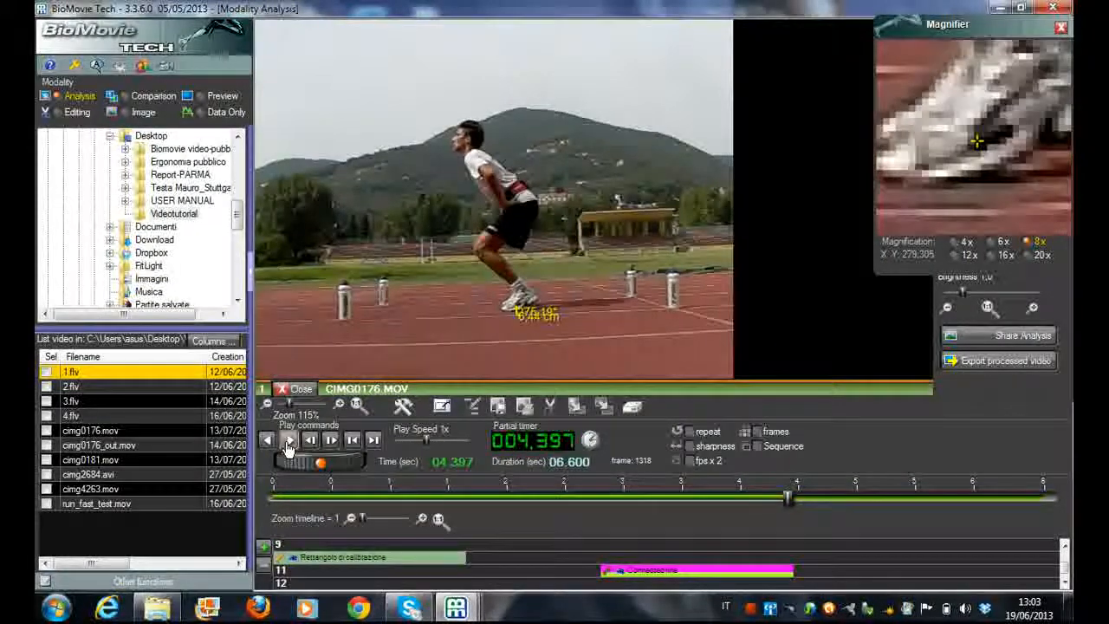
# Extend the connected line's finish time to the end of the video and confirm
pyautogui.doubleClick(768, 573)
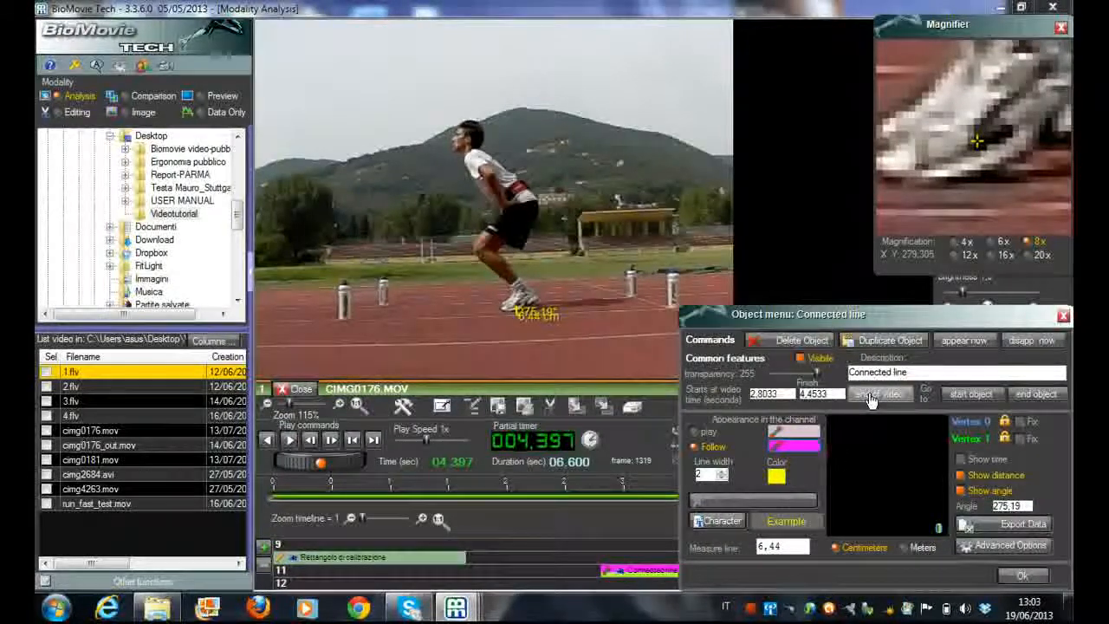
pyautogui.click(1027, 577)
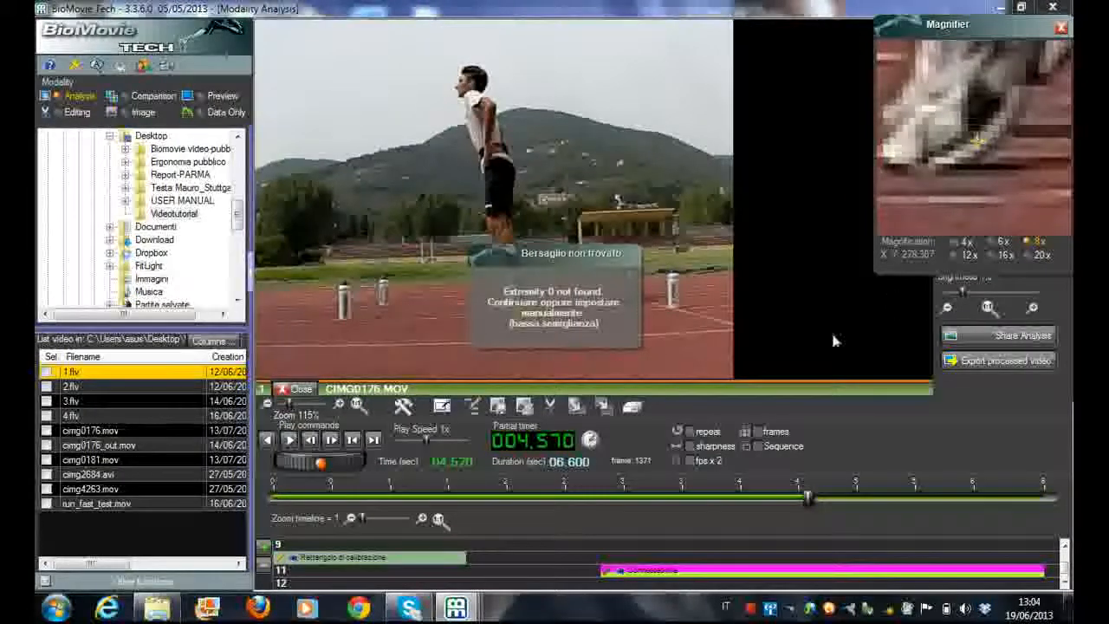
# Play to 4.623 s, correct the connected line's end points there, and continue tracking to 5.107 s
pyautogui.click(289, 440)
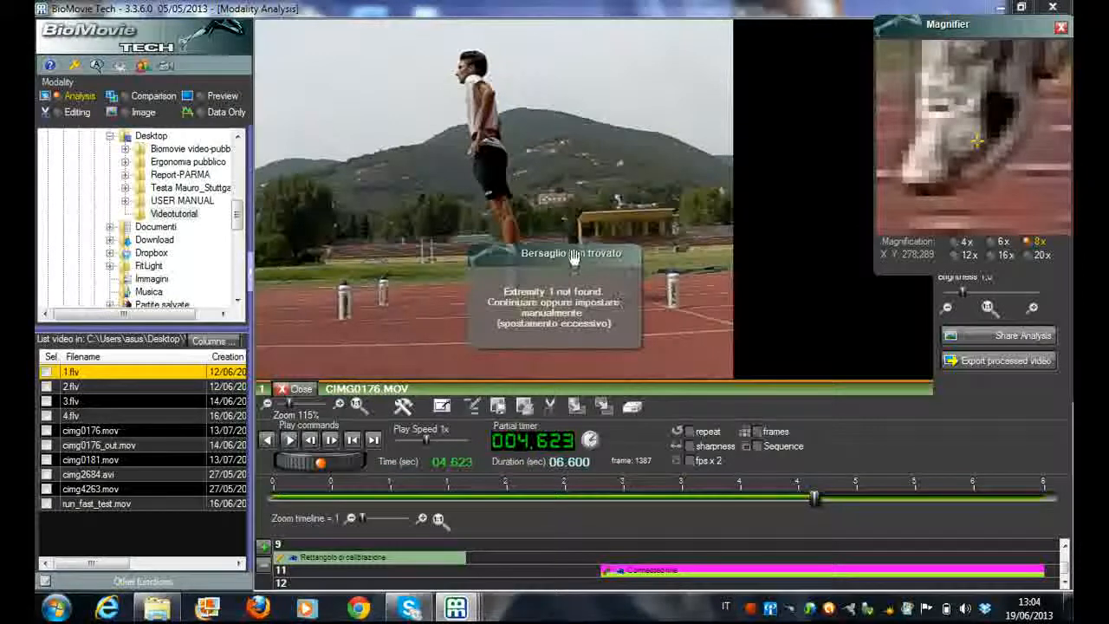
pyautogui.click(515, 291)
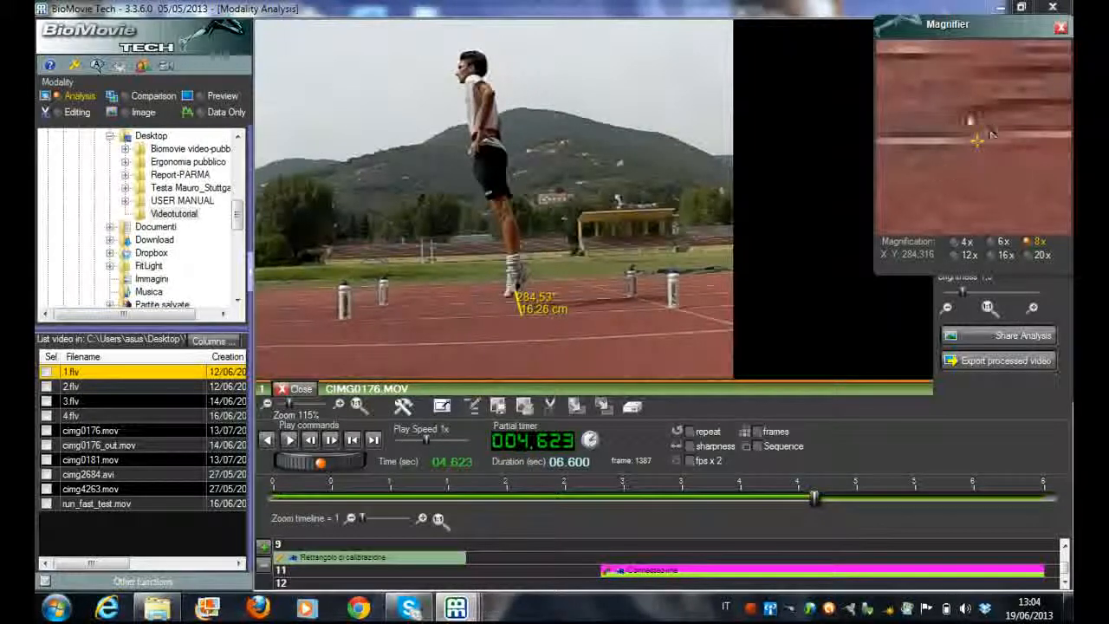
pyautogui.click(289, 441)
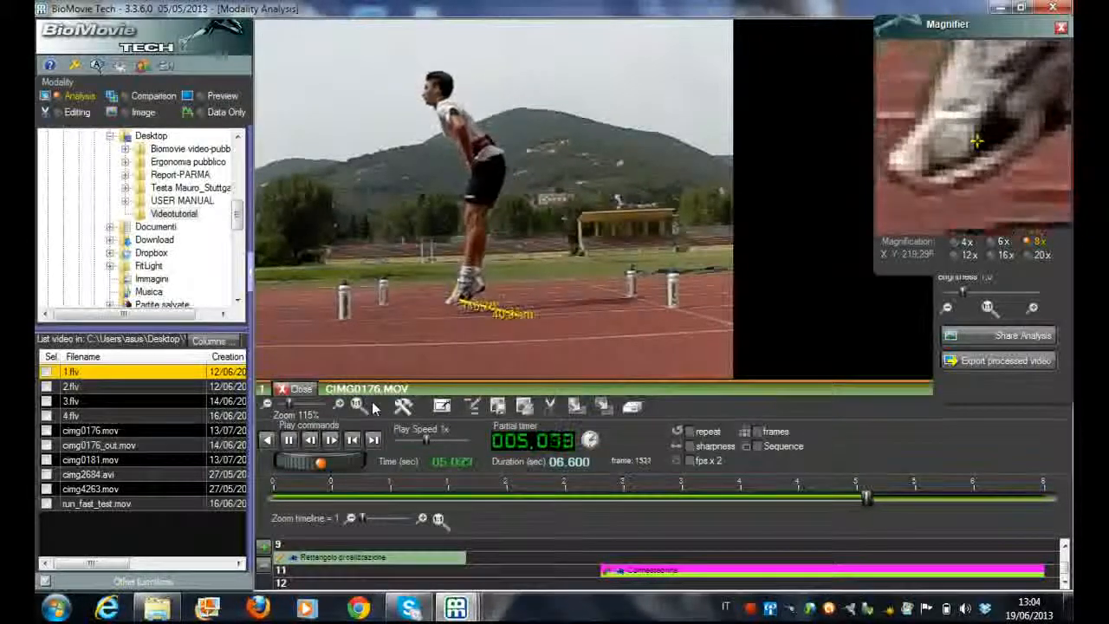
pyautogui.click(293, 441)
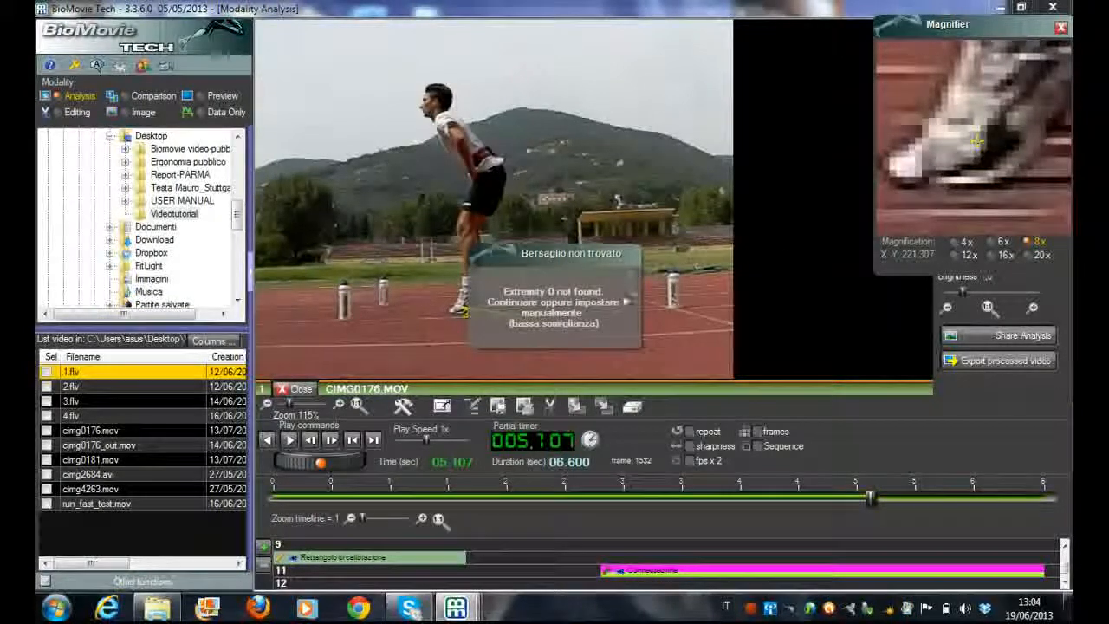
# Reposition the line's ground point at 5.107 s and its heel point at 5.130 s, and play on to 5.407 s
pyautogui.click(518, 314)
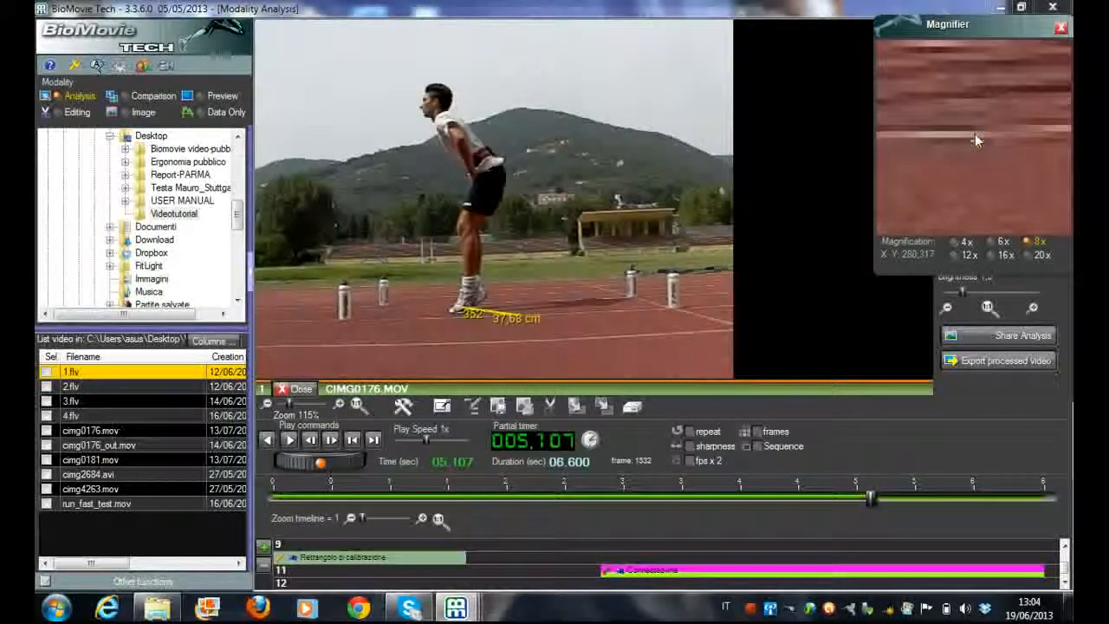
pyautogui.click(290, 442)
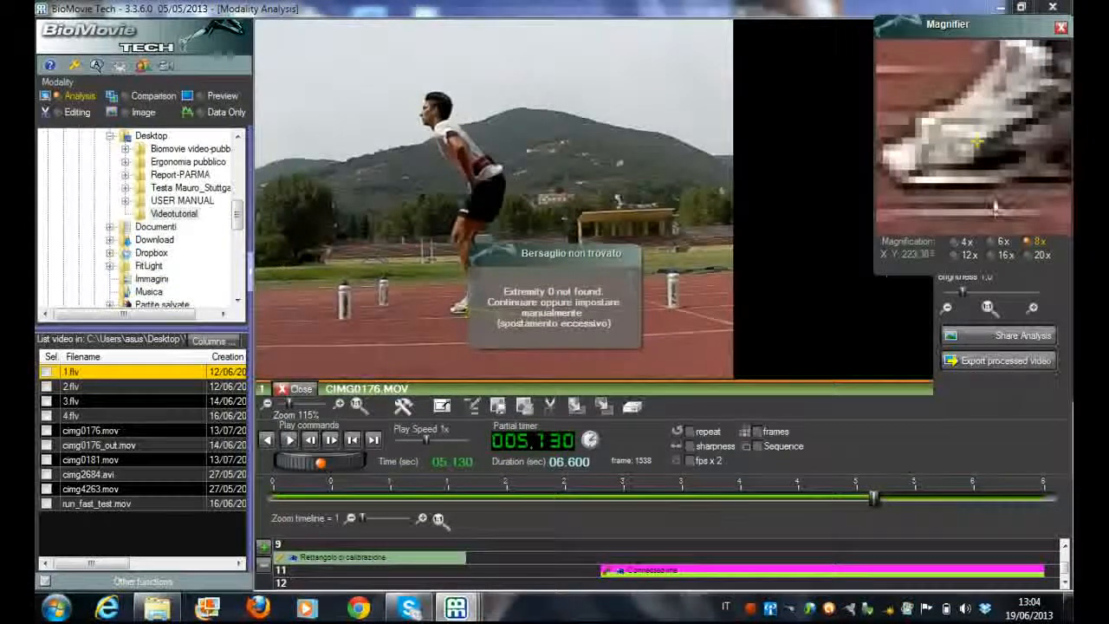
pyautogui.click(984, 163)
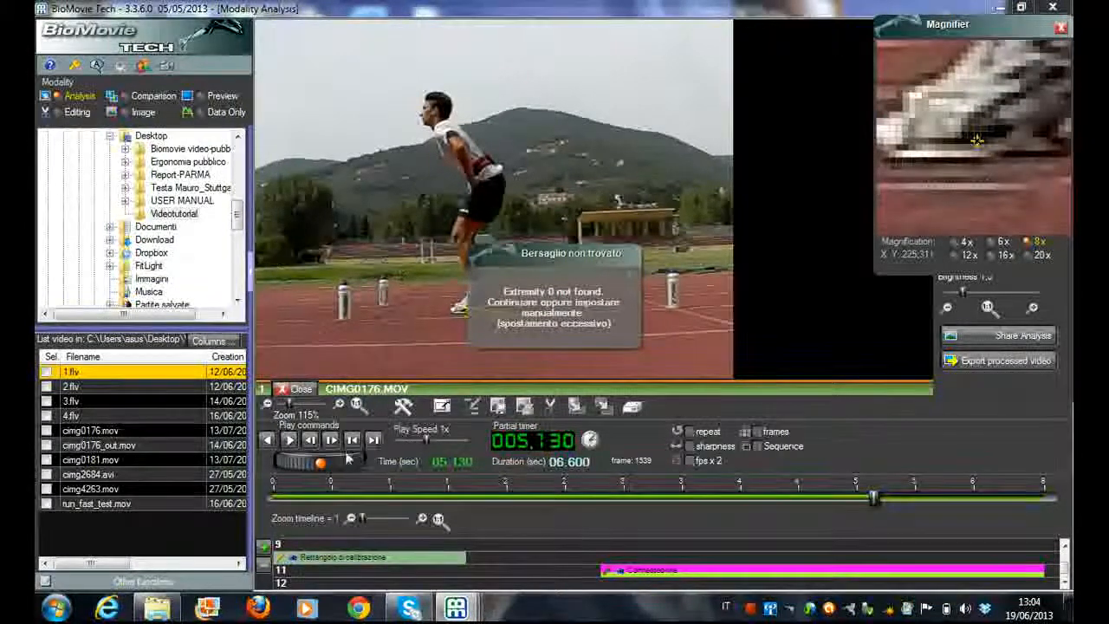
pyautogui.click(290, 442)
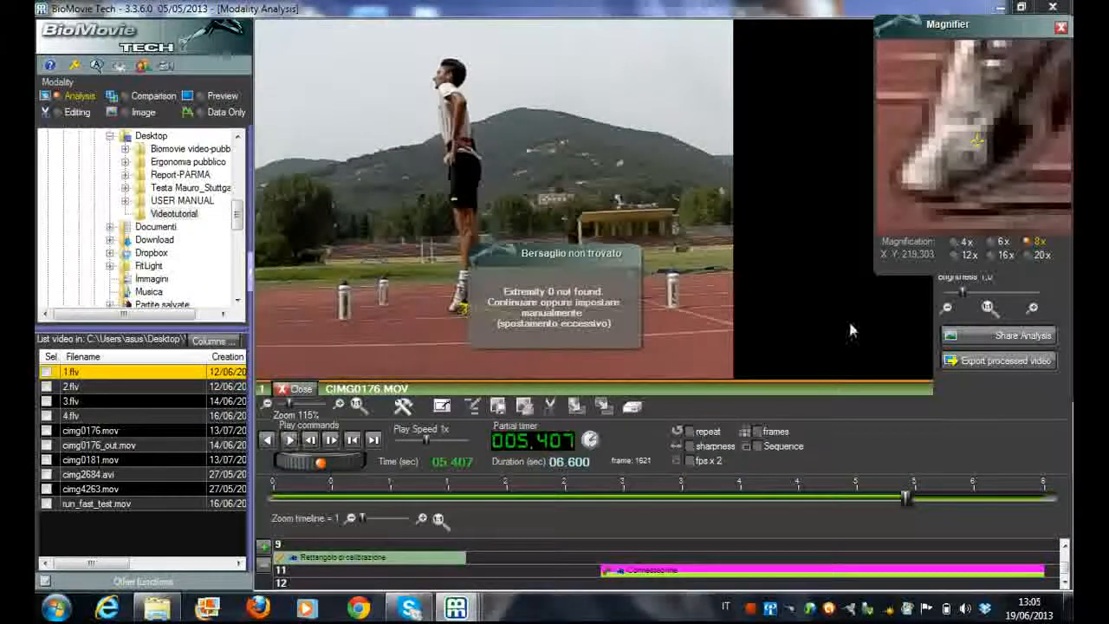
# Correct the heel point at 5.407 s and the ground point at 6.007 s, and advance the tracking to 6.027 s
pyautogui.click(1001, 163)
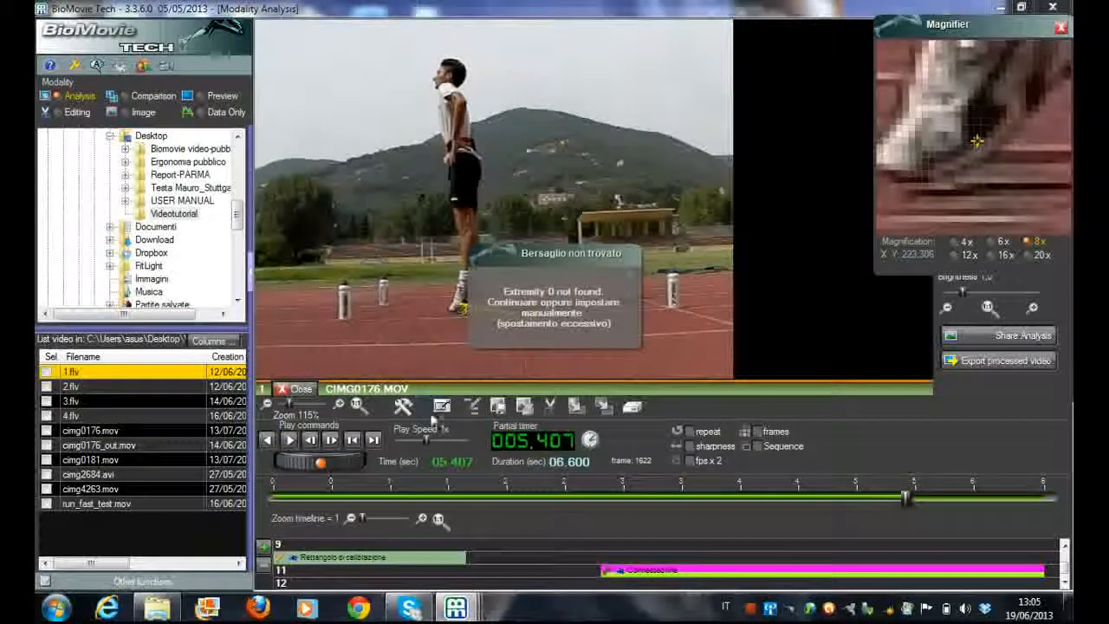
pyautogui.click(290, 441)
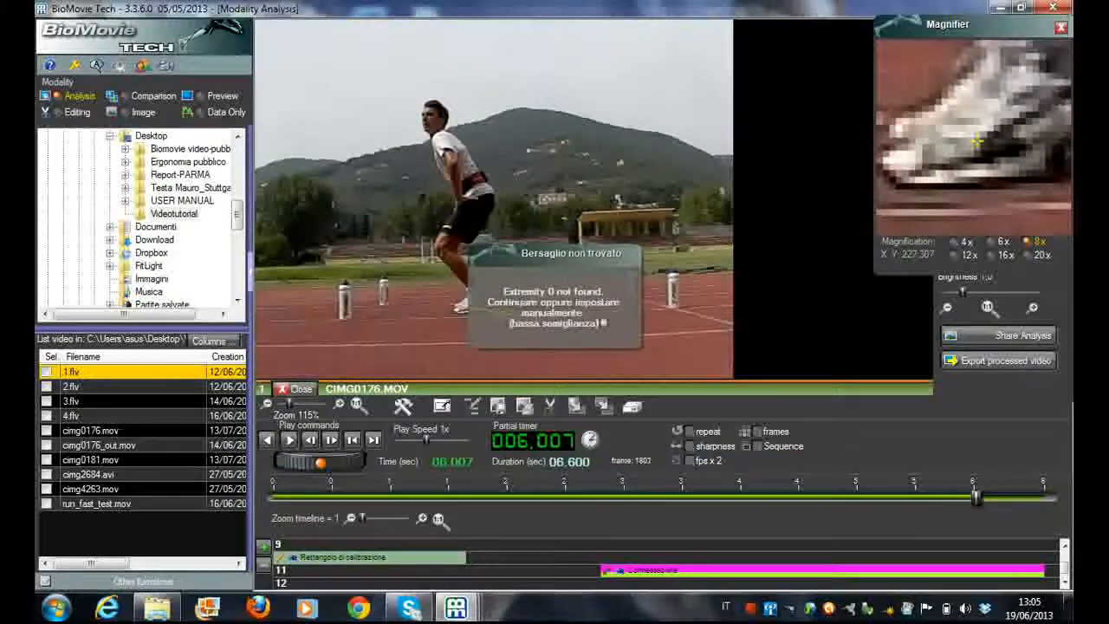
pyautogui.click(523, 337)
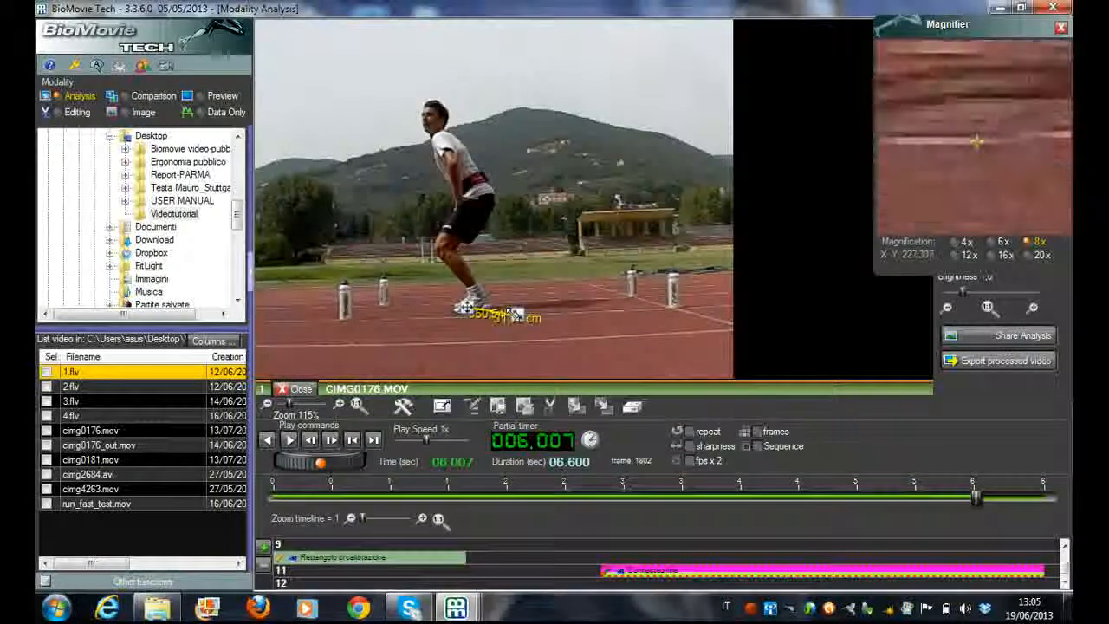
pyautogui.click(333, 443)
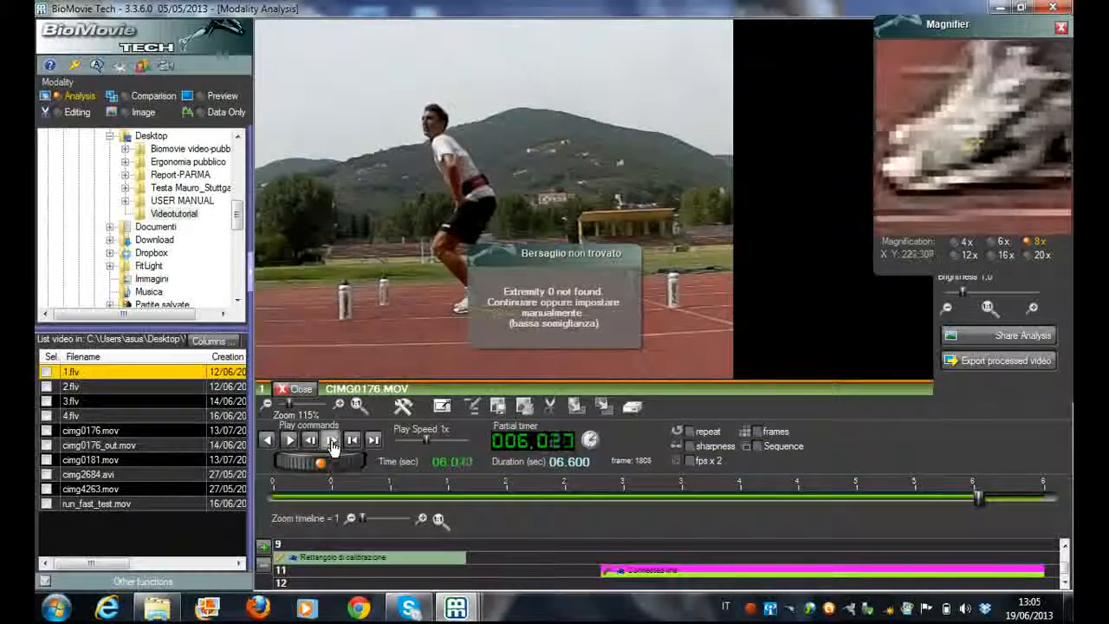
# Advance the tracking to 6.033 s and set the connected line to disappear at that time
pyautogui.click(332, 443)
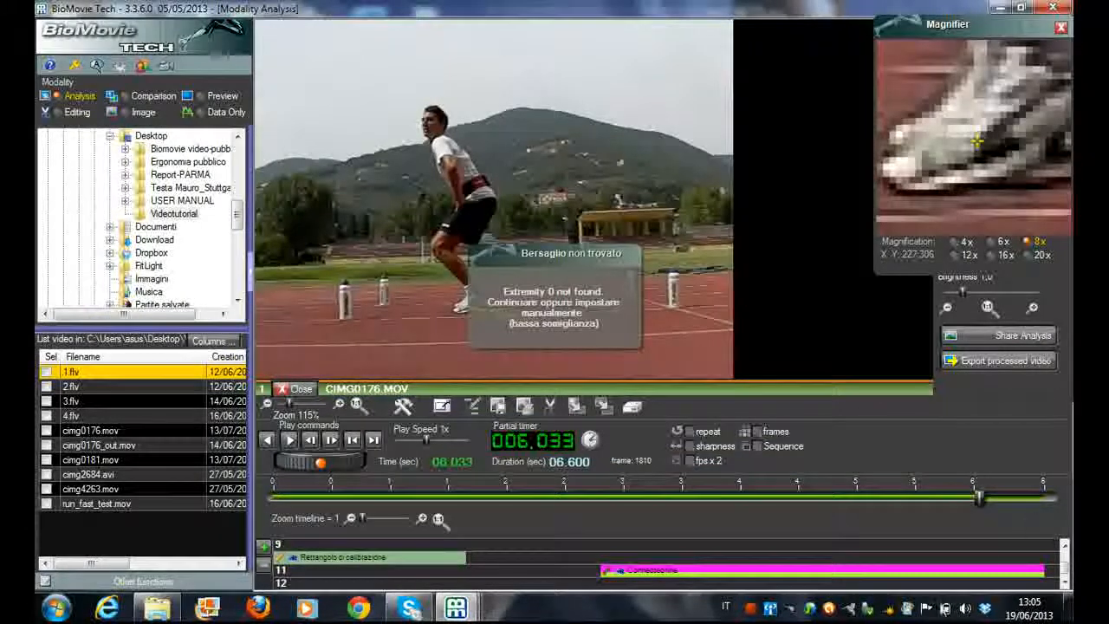
pyautogui.doubleClick(984, 572)
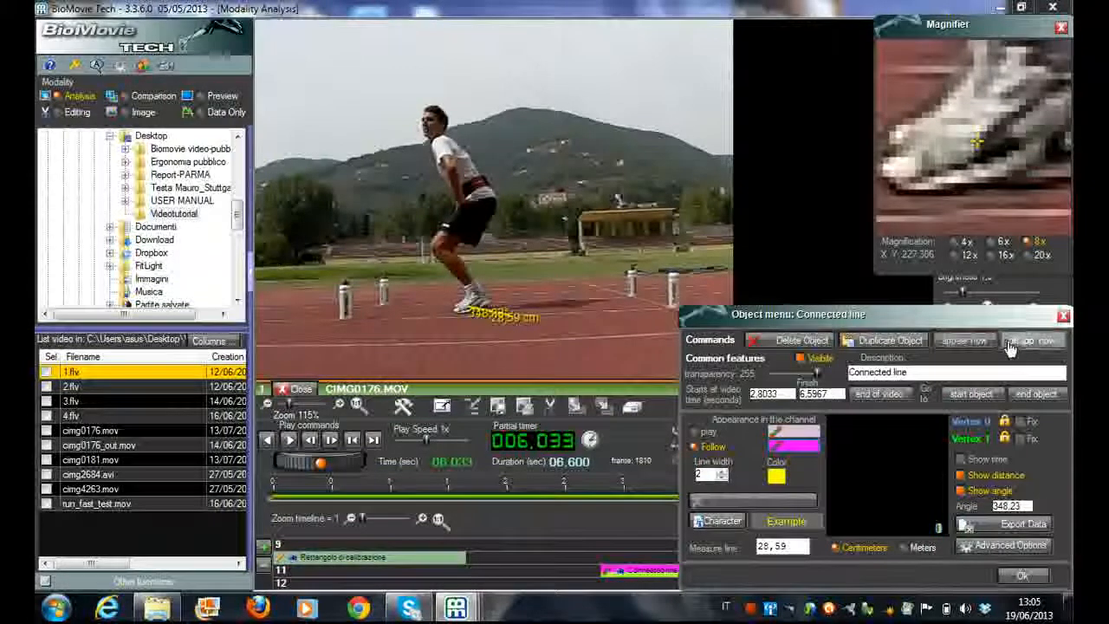
pyautogui.click(1037, 393)
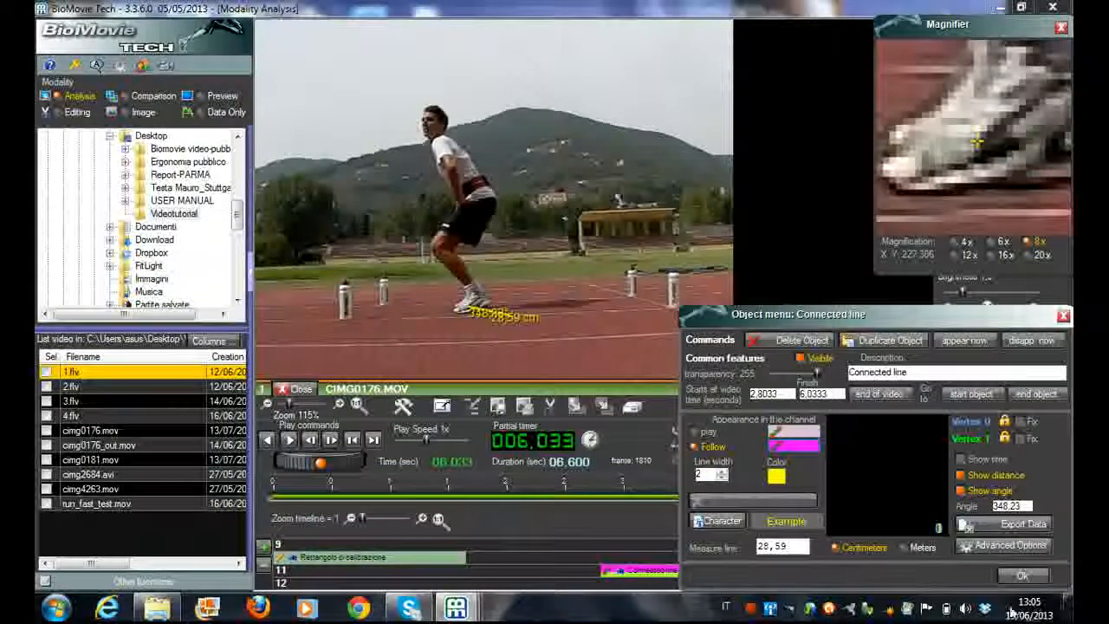
# Export the connected line's data to CSV with point decimals, saving it on the Desktop as jump
pyautogui.click(975, 526)
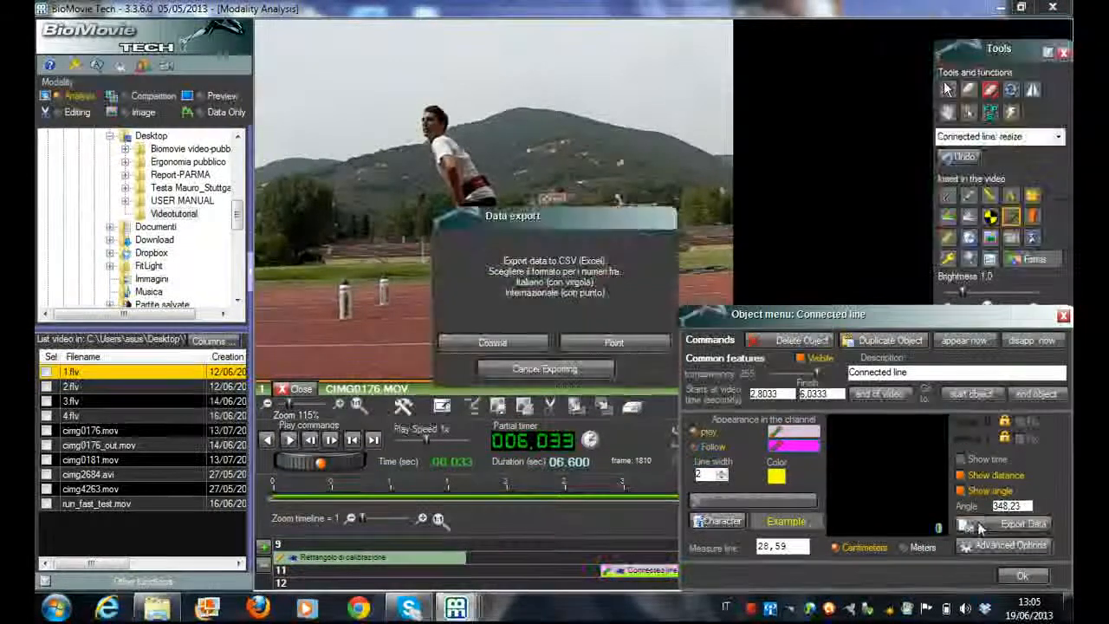
pyautogui.click(596, 341)
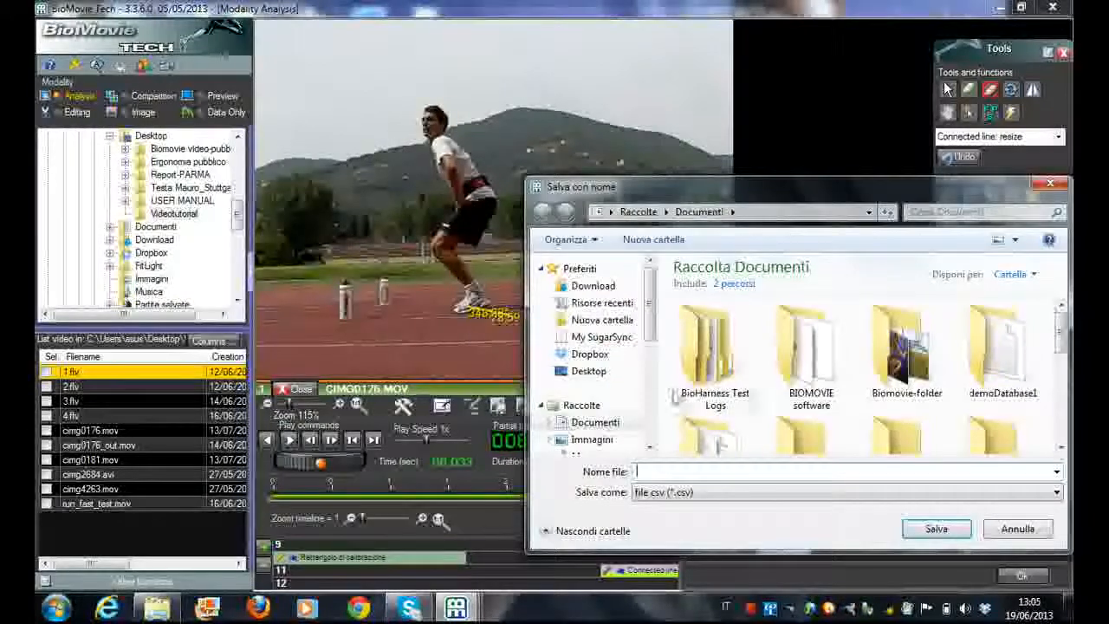
pyautogui.click(590, 372)
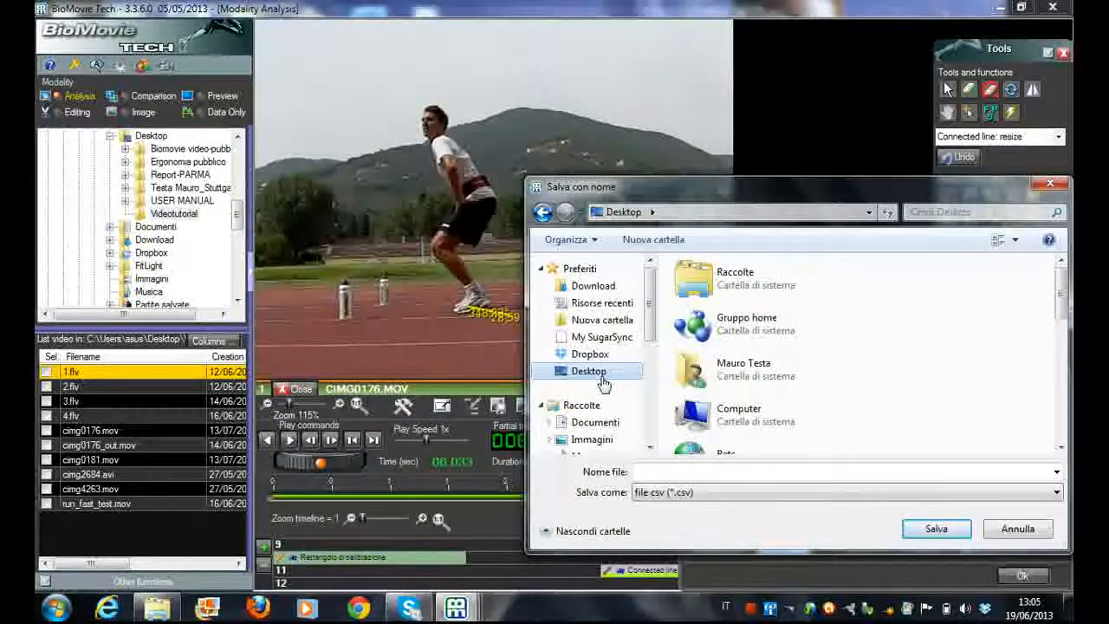
pyautogui.click(667, 472)
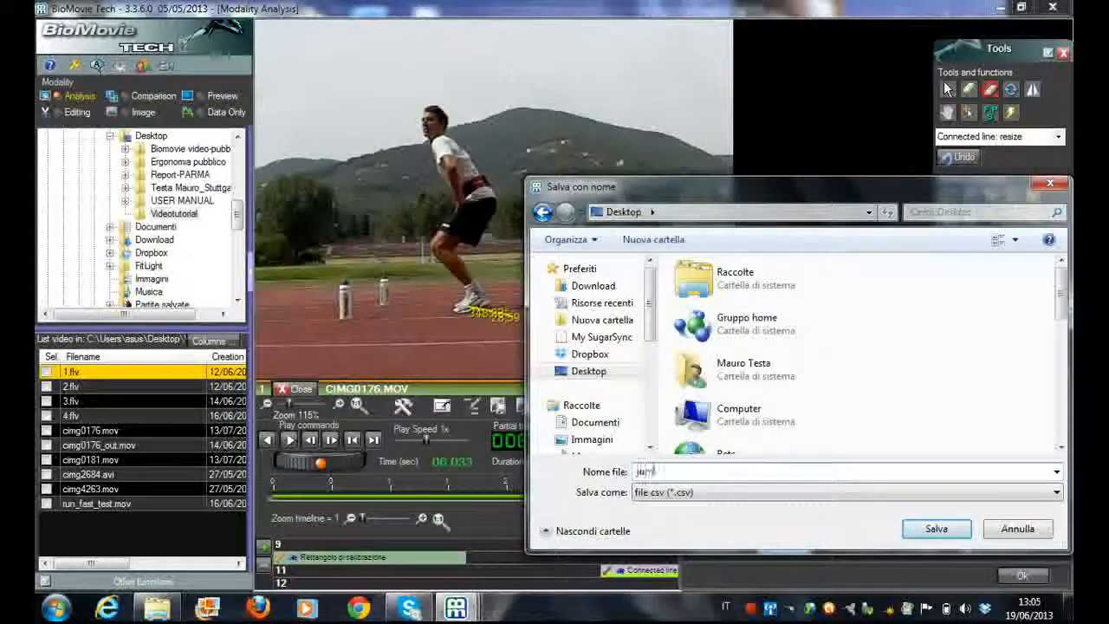
pyautogui.click(924, 533)
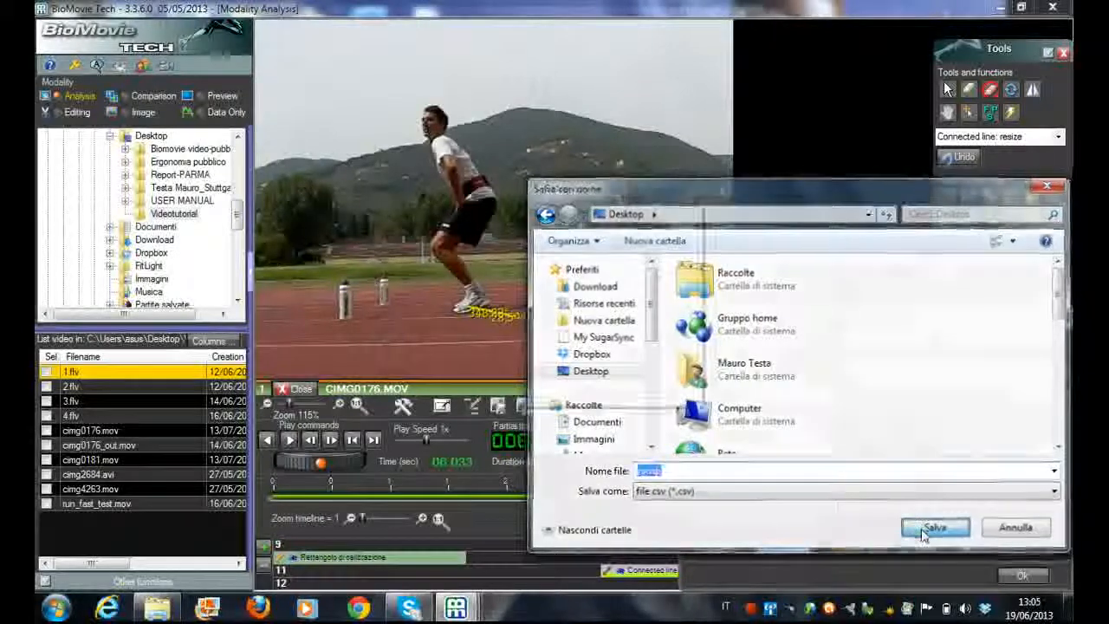
# Decline creating a chart for the exported data and close the connected line's object settings
pyautogui.click(666, 395)
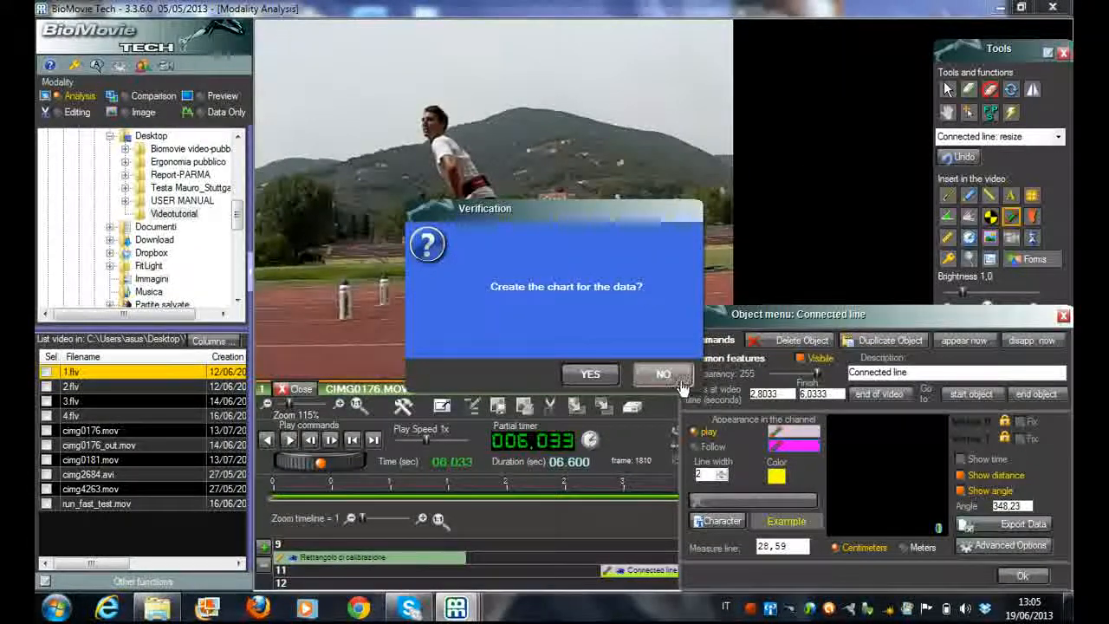
pyautogui.click(664, 374)
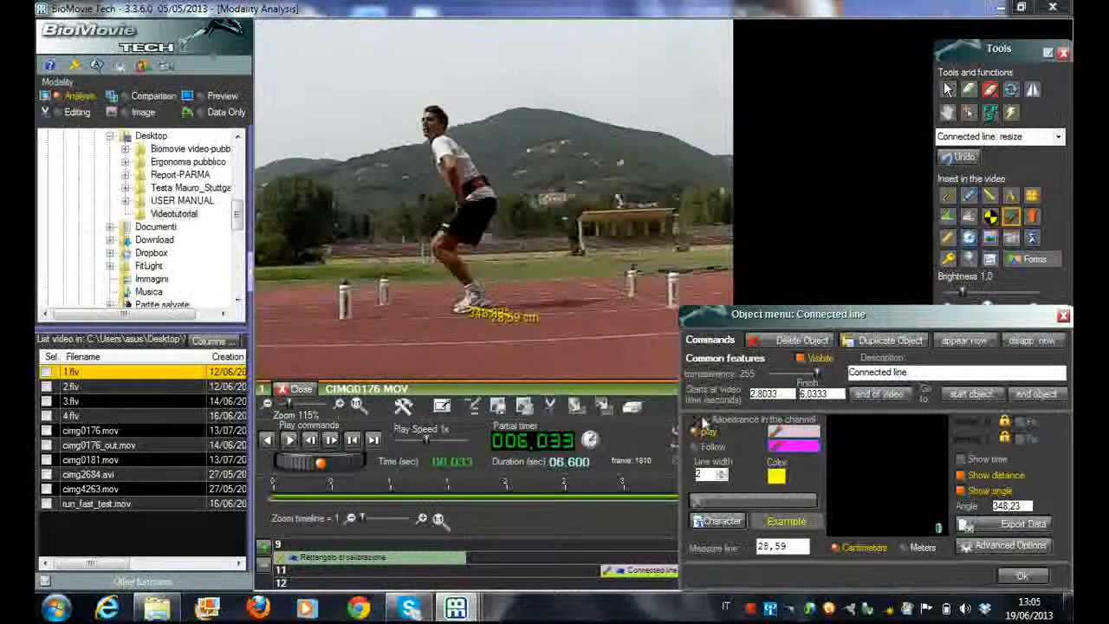
pyautogui.click(1064, 318)
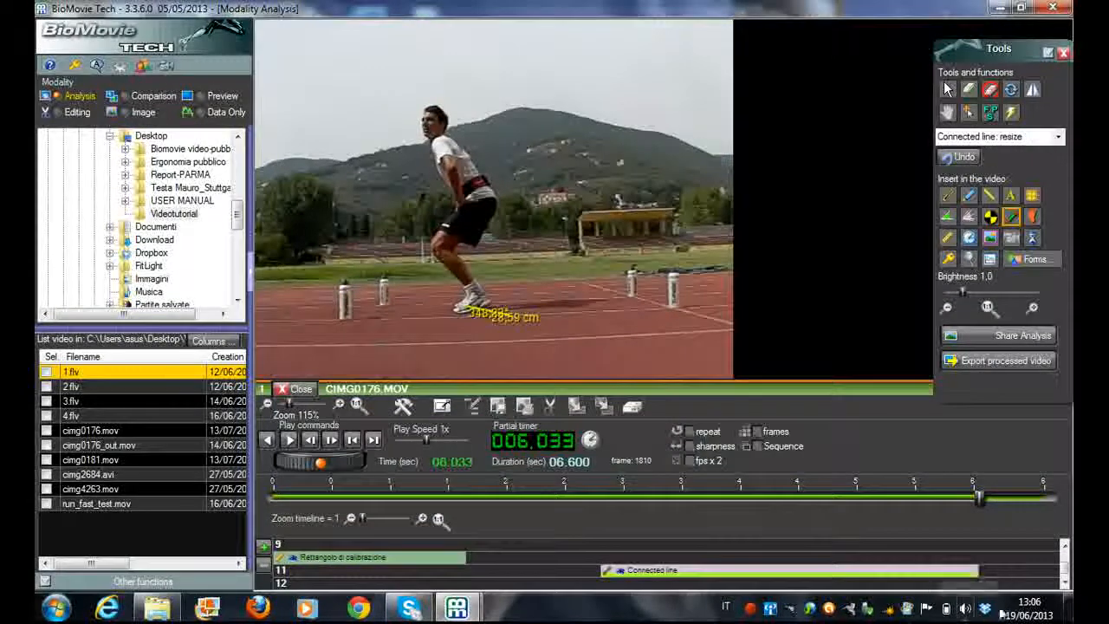
# Review the connected line's object settings and its data export options
pyautogui.click(1065, 581)
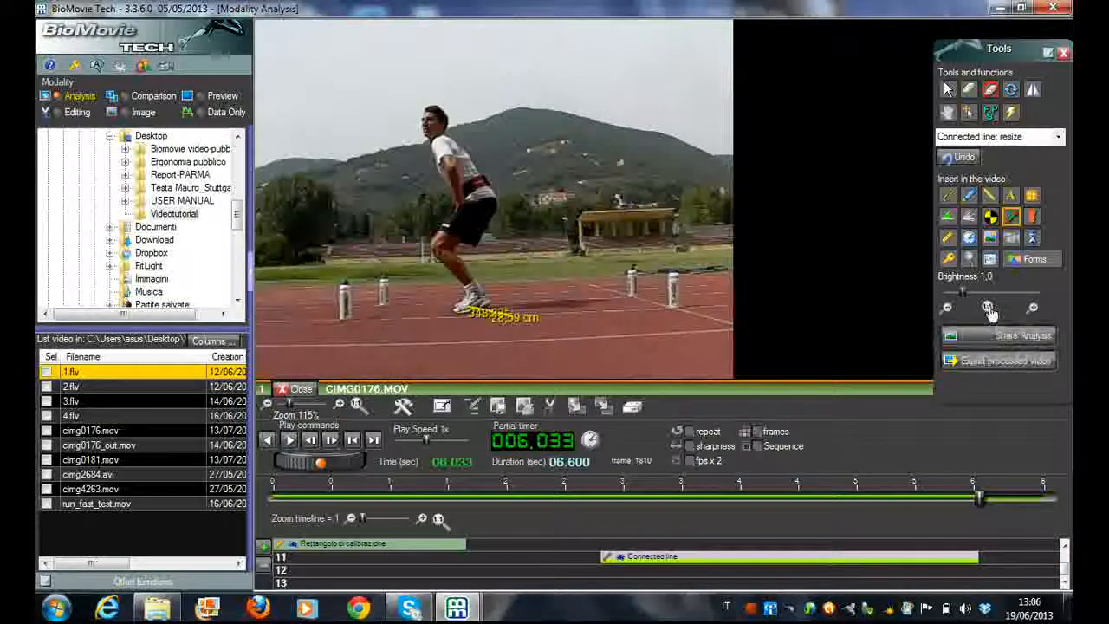
pyautogui.doubleClick(842, 557)
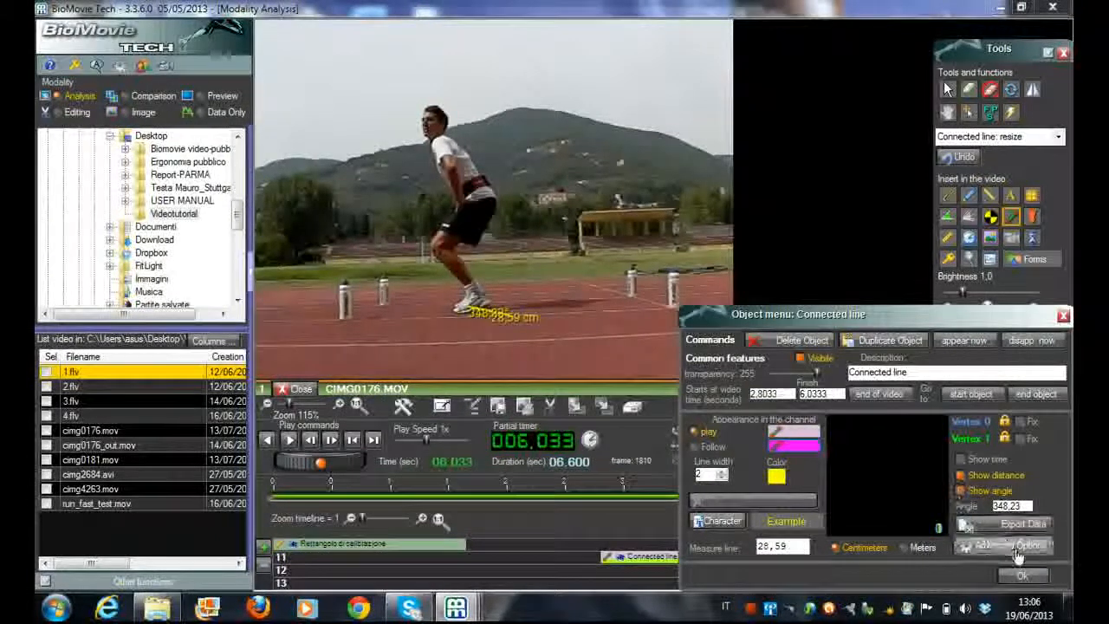
pyautogui.click(1023, 576)
# Load jump.csv from the Desktop as generic CSV data and insert its time, angle and length columns as a chart on the video
pyautogui.click(991, 259)
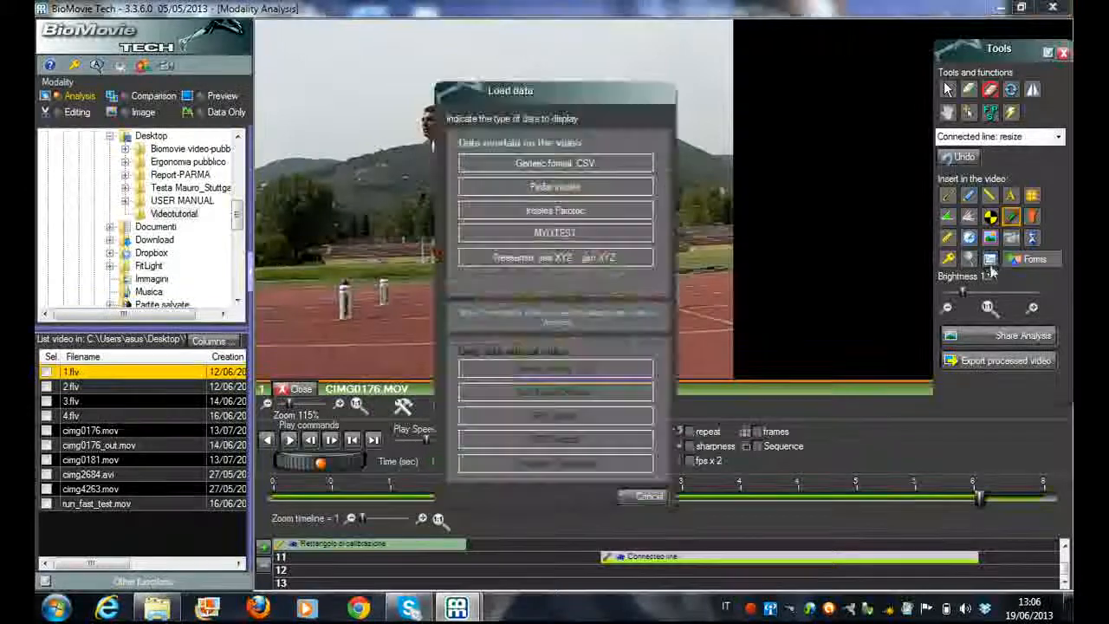
pyautogui.click(561, 175)
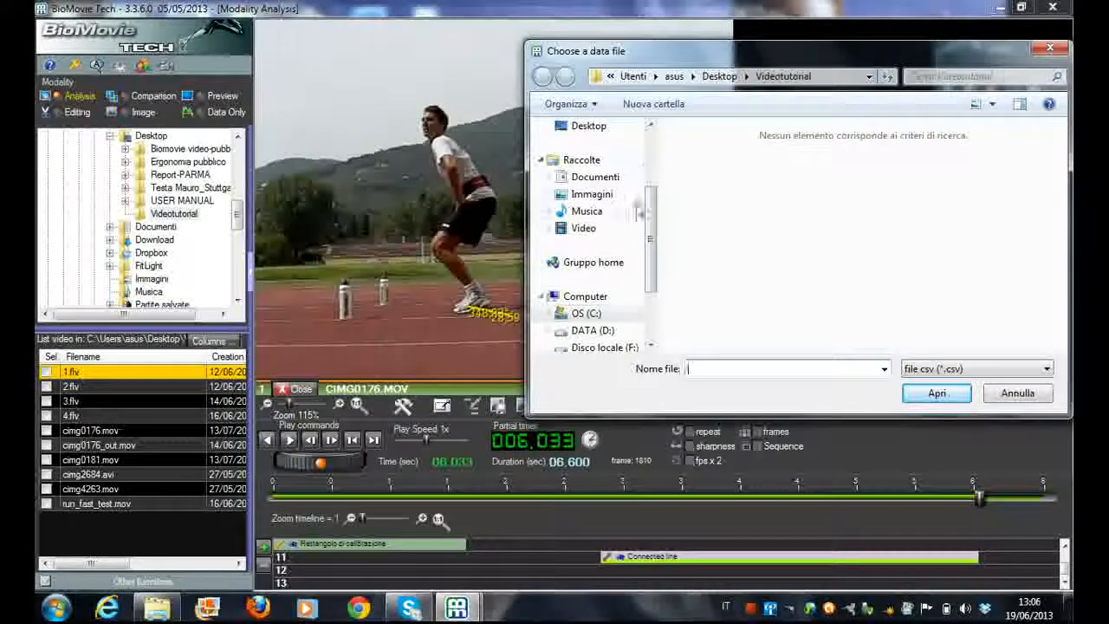
pyautogui.scroll(2, 654, 276)
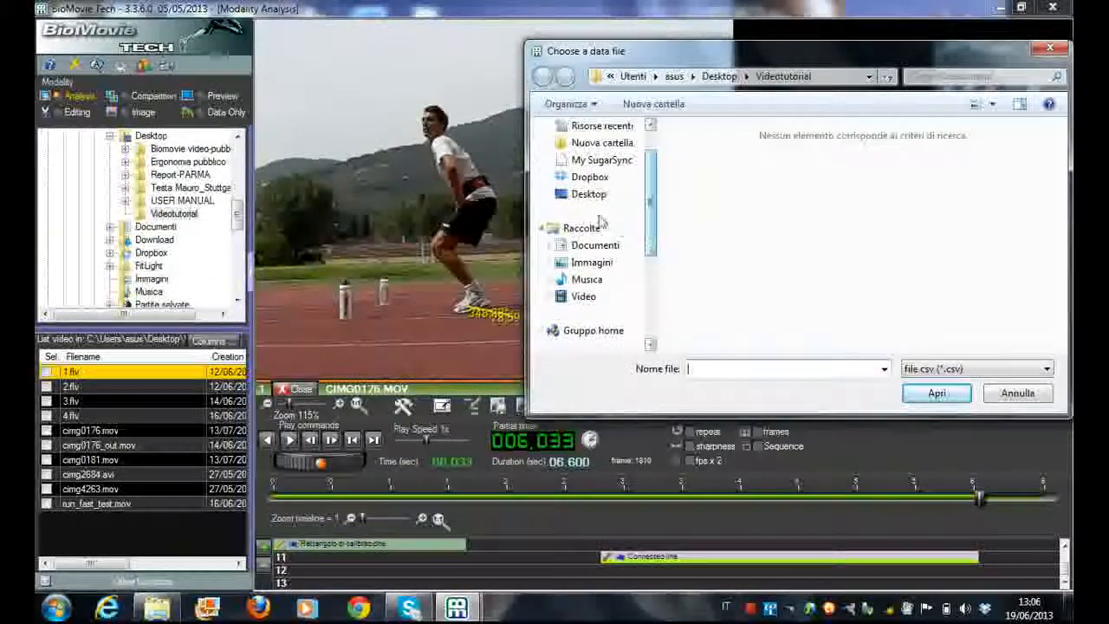
pyautogui.click(589, 193)
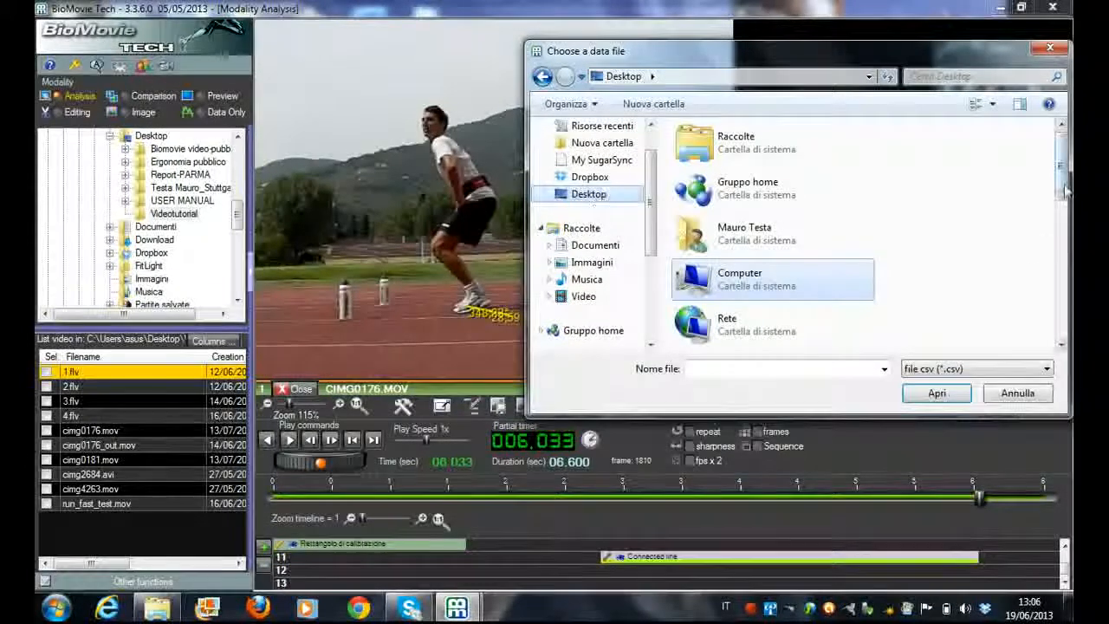
pyautogui.scroll(-5, 1030, 272)
pyautogui.scroll(-2, 780, 260)
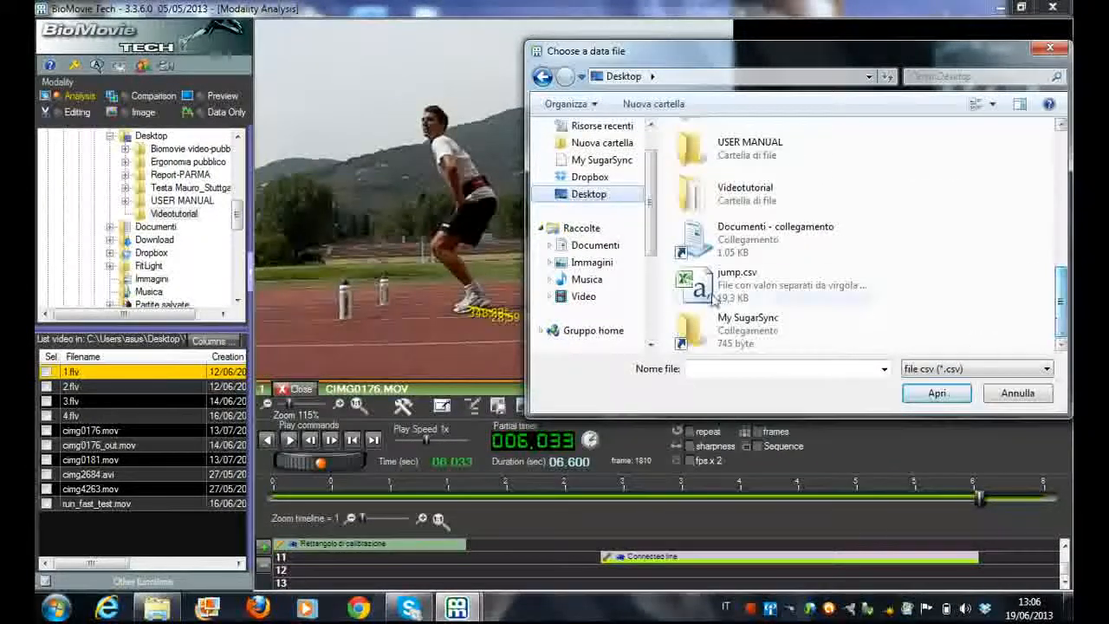
pyautogui.click(755, 286)
pyautogui.click(931, 397)
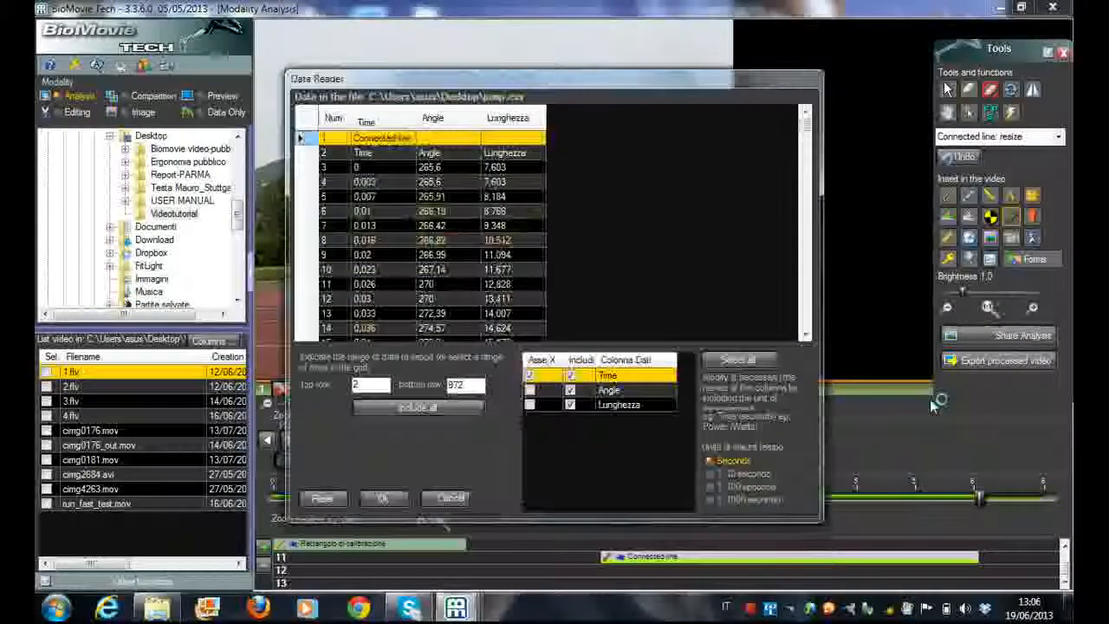
pyautogui.click(385, 499)
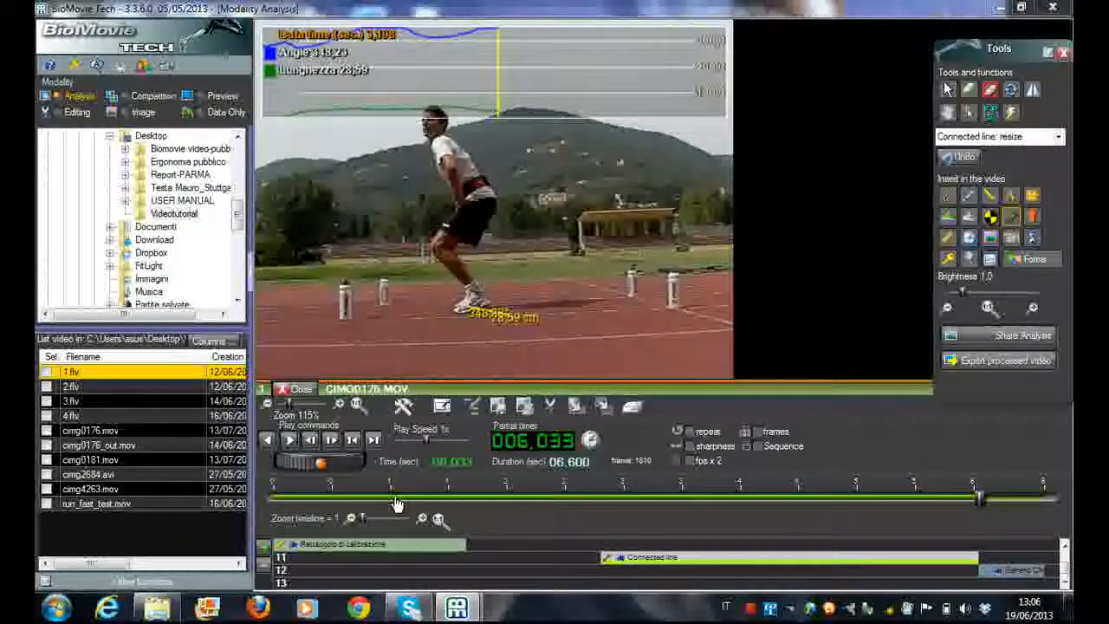
# Align the generic chart's time span with the connected line on the timeline and play the video from just before its start to 2.830 s
pyautogui.moveTo(986, 573); pyautogui.dragTo(941, 576)
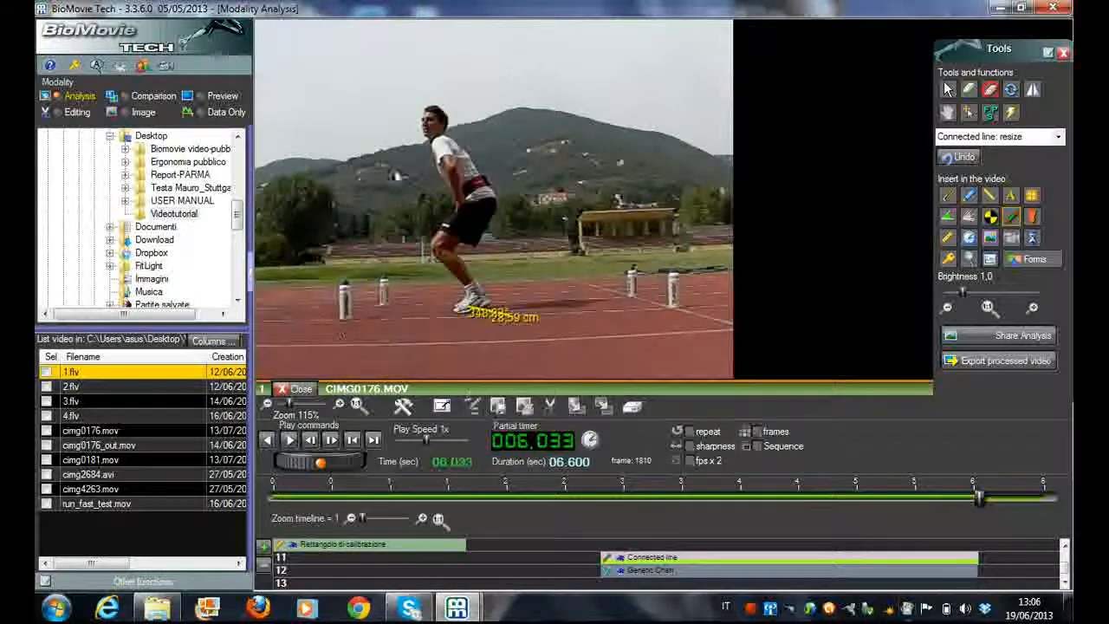
pyautogui.click(599, 505)
pyautogui.click(290, 440)
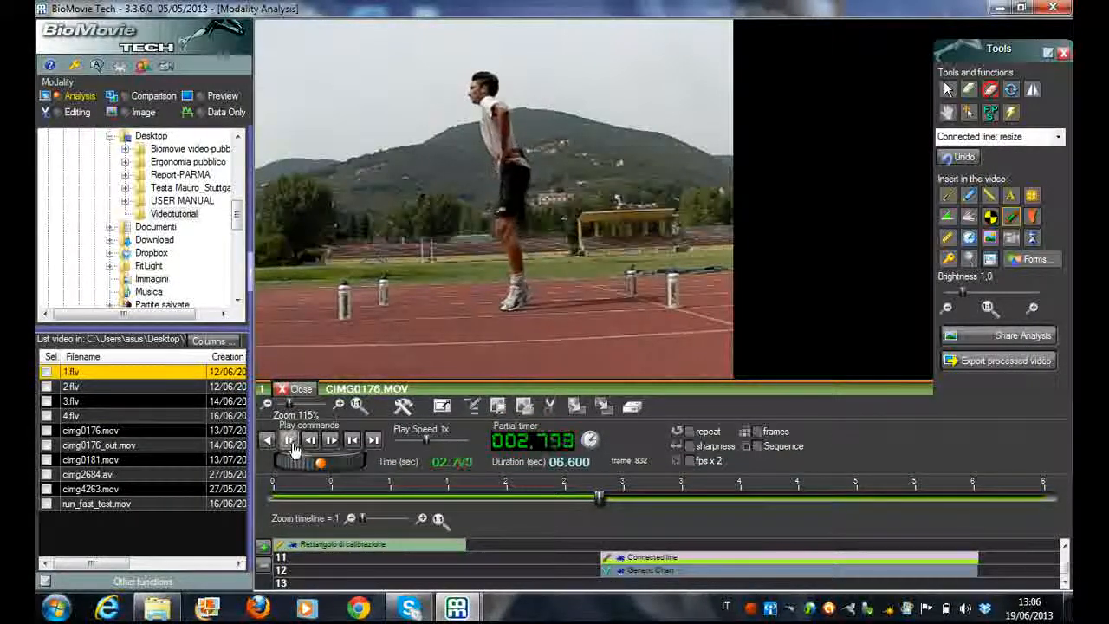
pyautogui.click(292, 443)
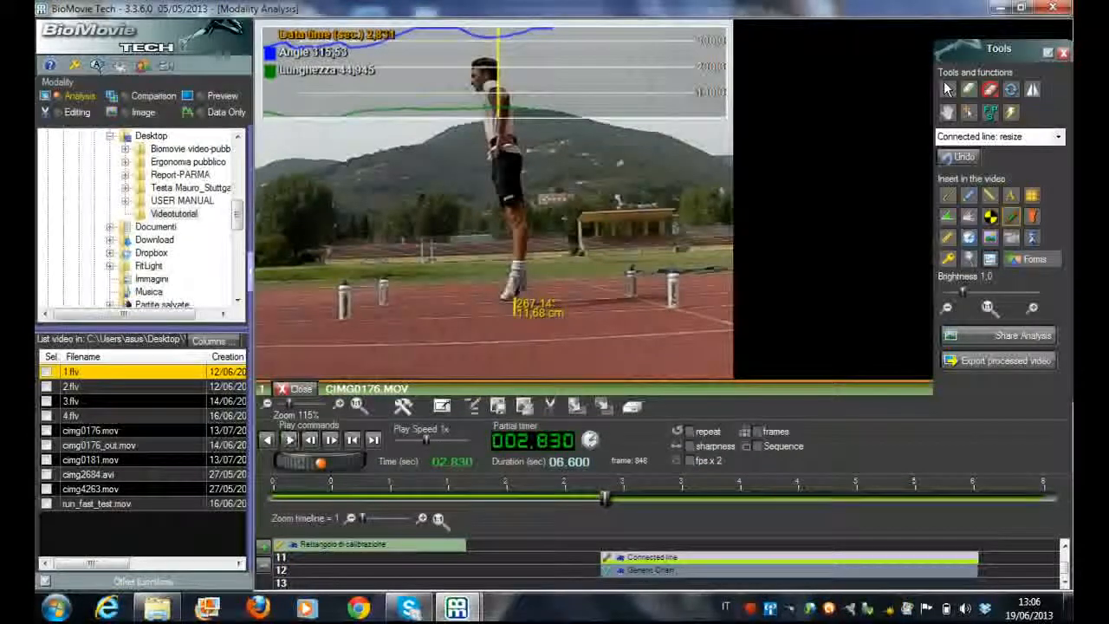
pyautogui.click(331, 439)
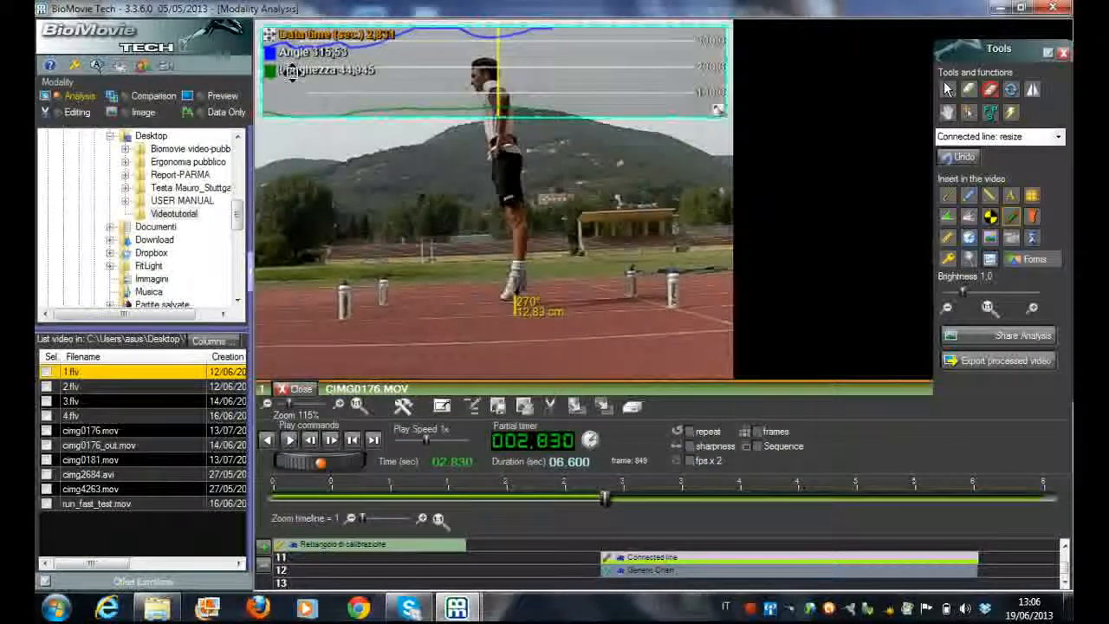
# Make the generic chart taller and show the minimum, maximum and average for the Angle and Lunghezza series
pyautogui.click(718, 111)
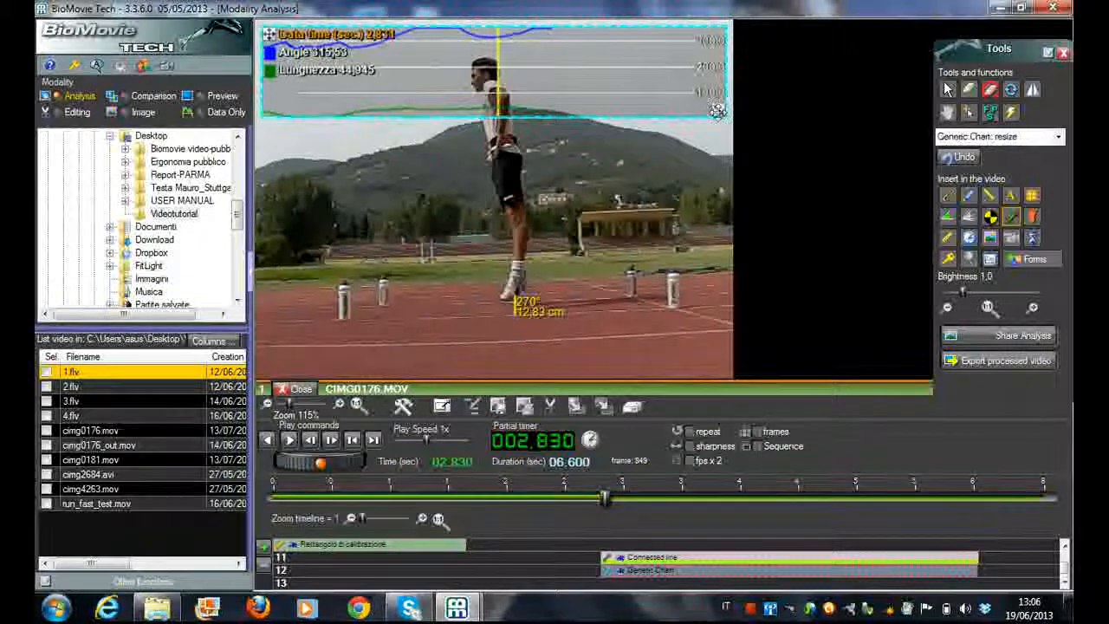
pyautogui.moveTo(718, 111); pyautogui.dragTo(718, 134)
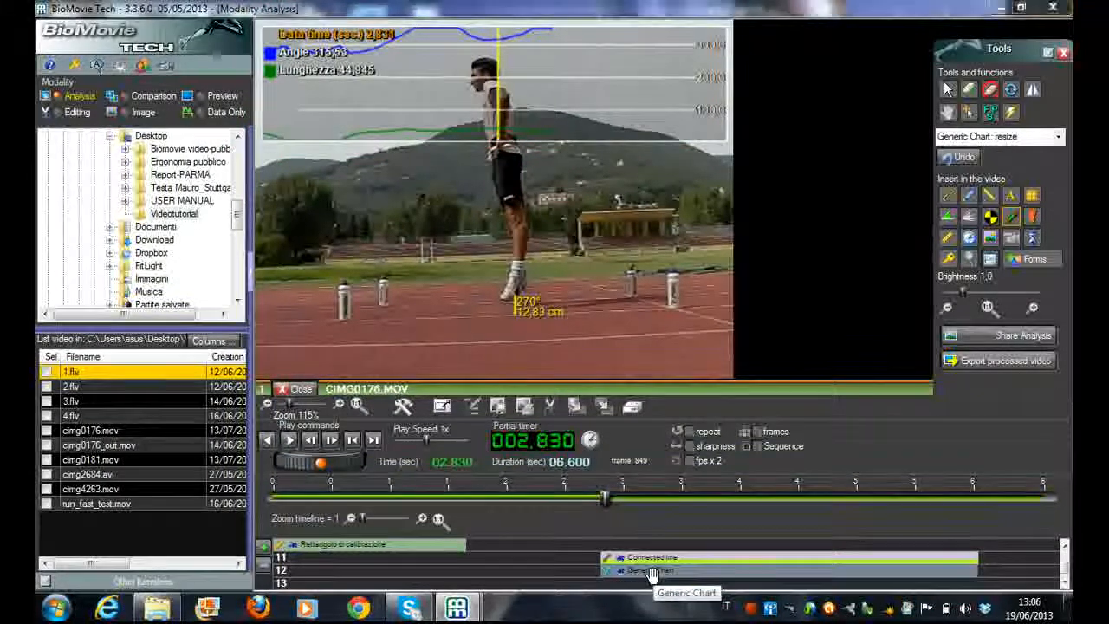
pyautogui.doubleClick(652, 575)
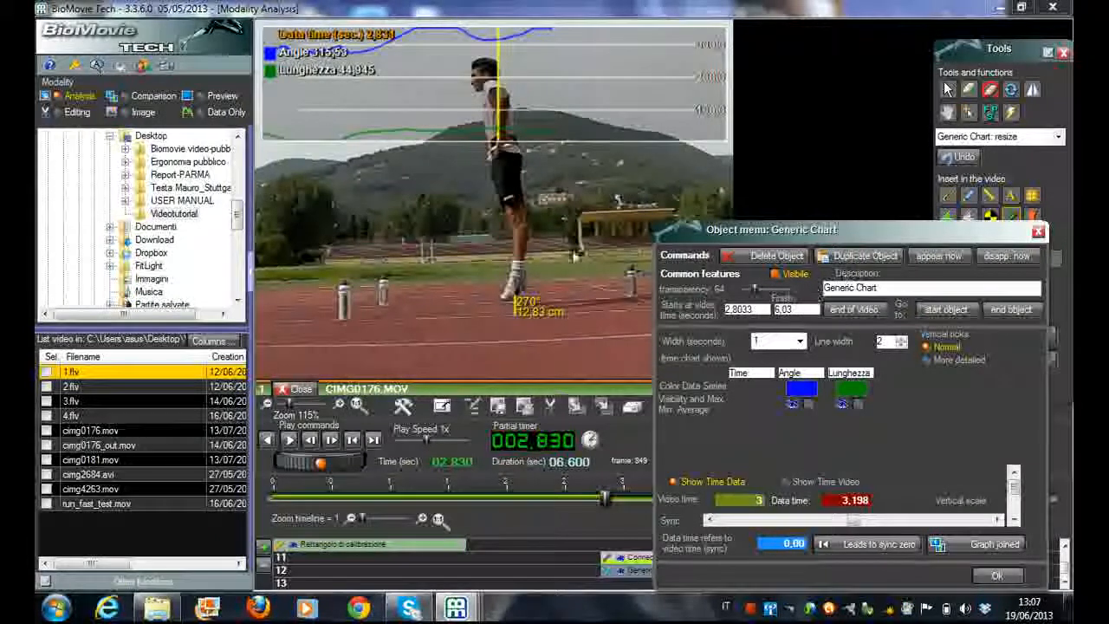
pyautogui.click(807, 404)
pyautogui.click(857, 406)
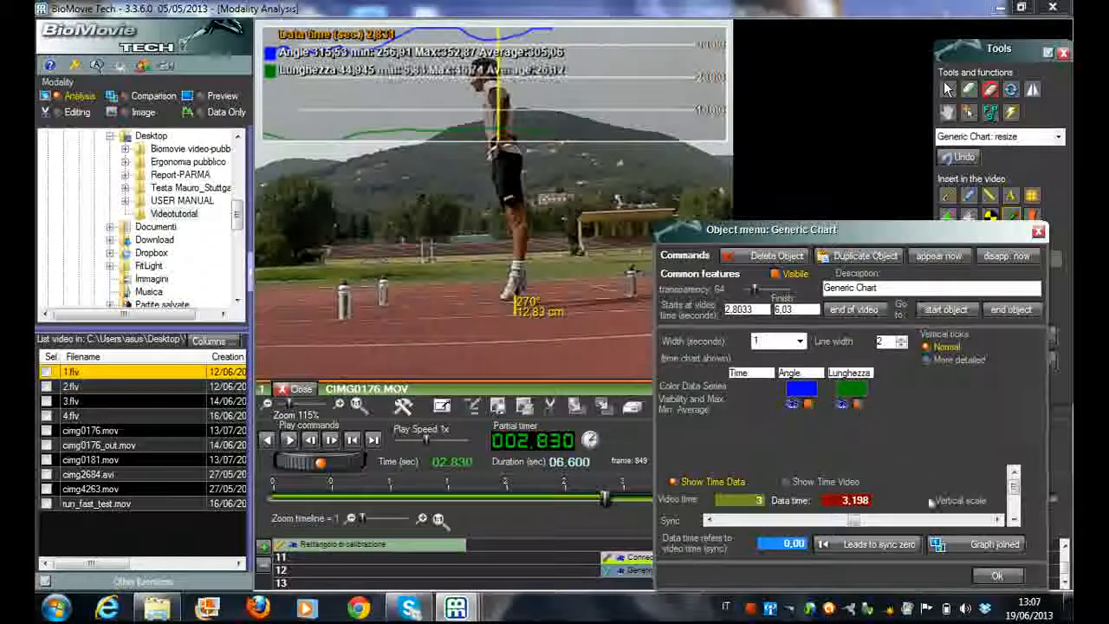
pyautogui.click(998, 581)
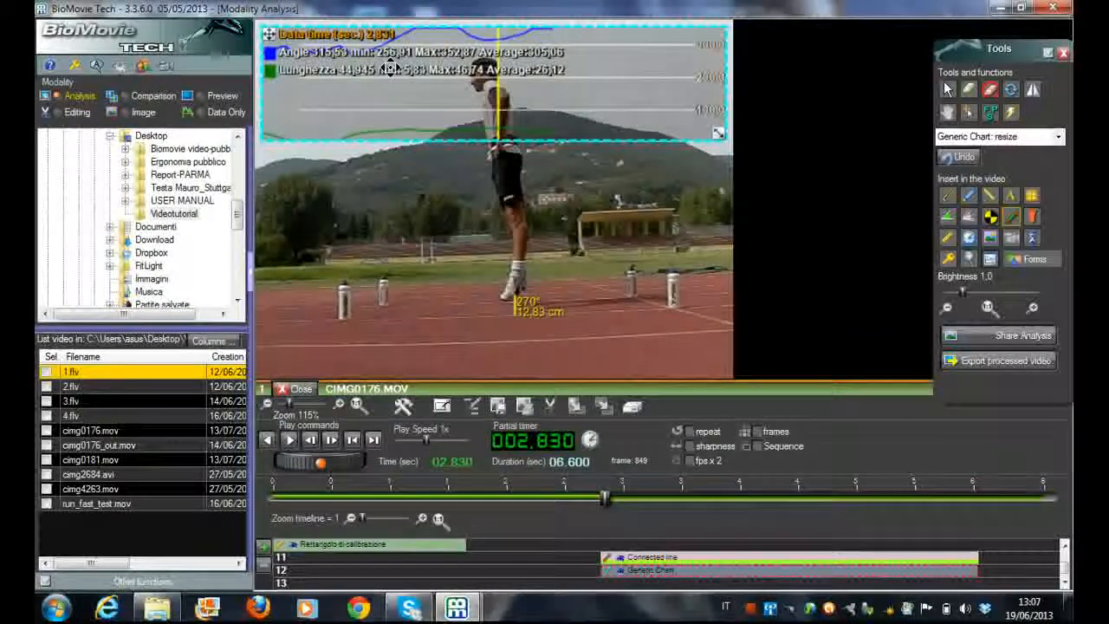
pyautogui.click(565, 279)
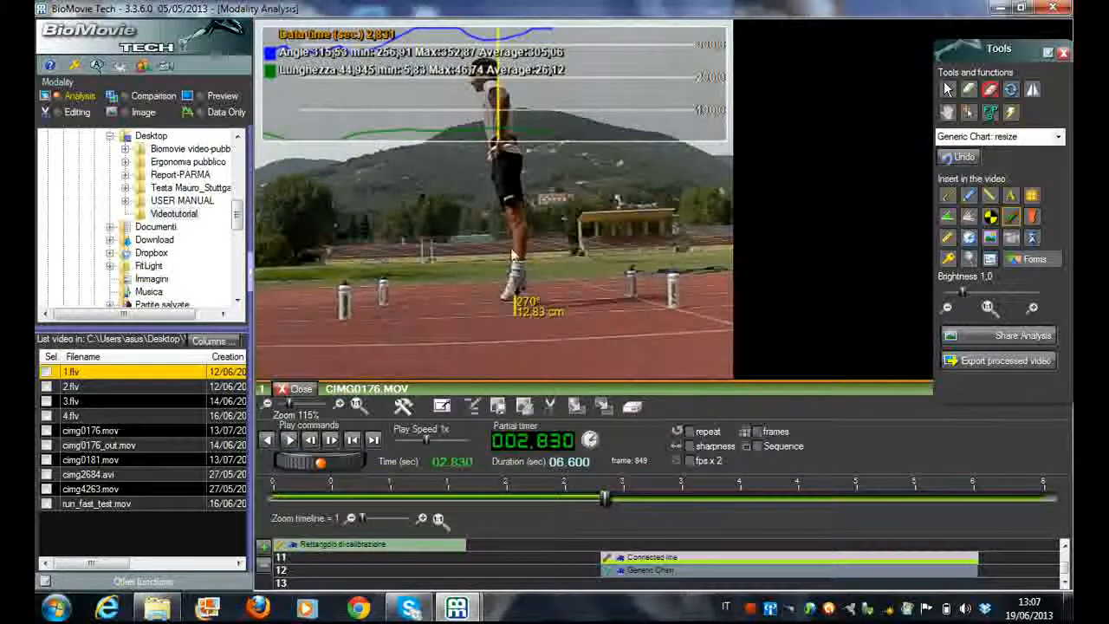
# Set the generic chart's data-to-video sync offset to 2.69 and confirm
pyautogui.doubleClick(696, 572)
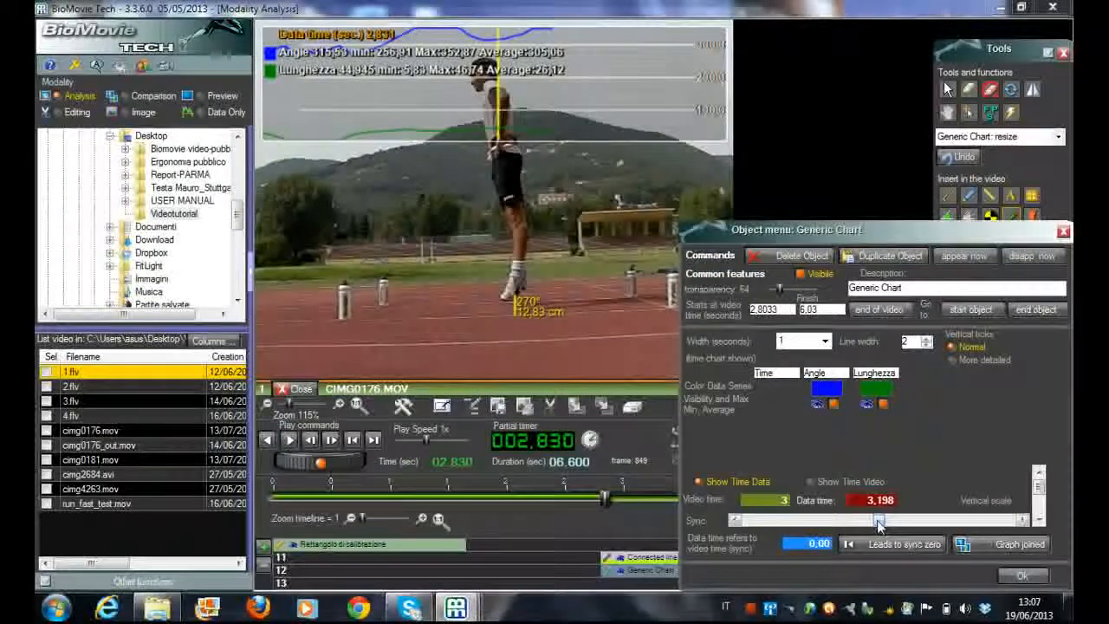
pyautogui.moveTo(880, 523); pyautogui.dragTo(906, 520)
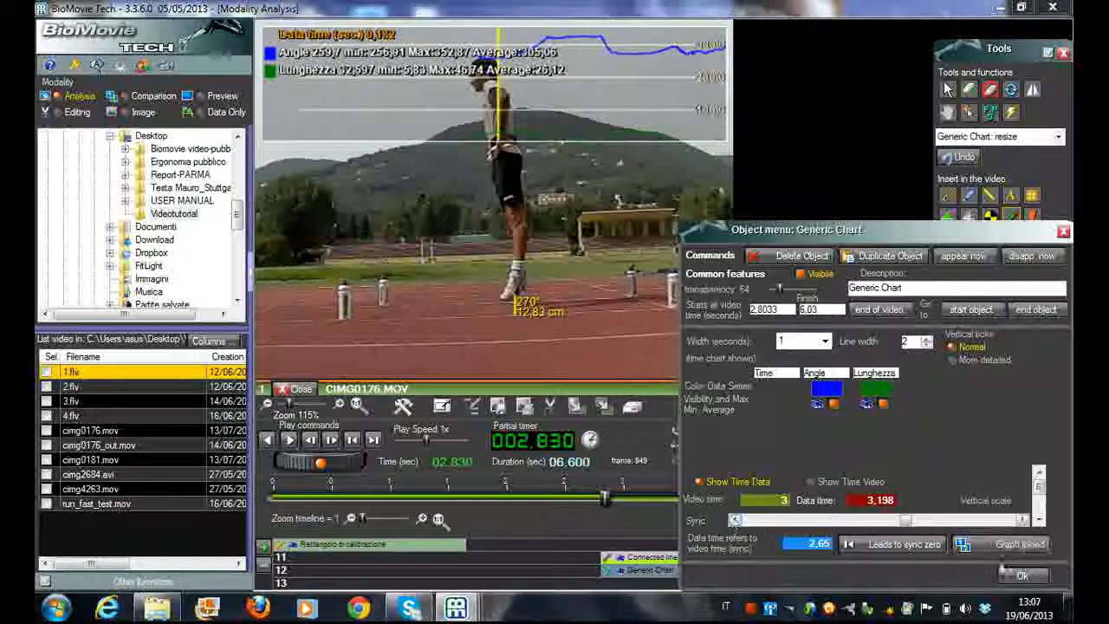
pyautogui.click(1022, 521)
pyautogui.click(1022, 521)
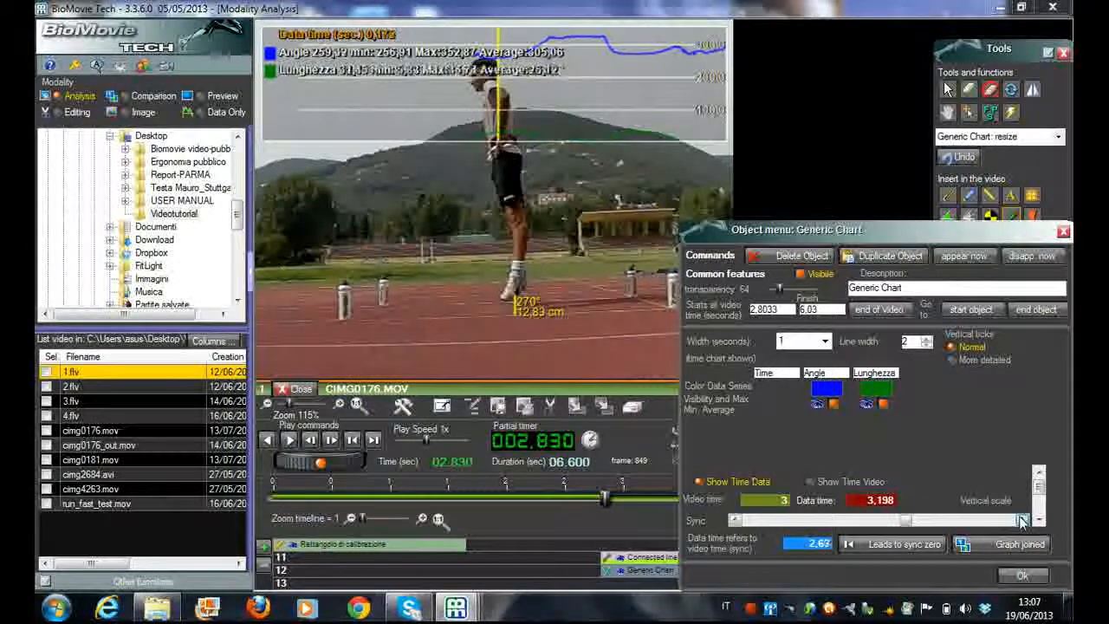
pyautogui.click(1022, 520)
pyautogui.click(1021, 521)
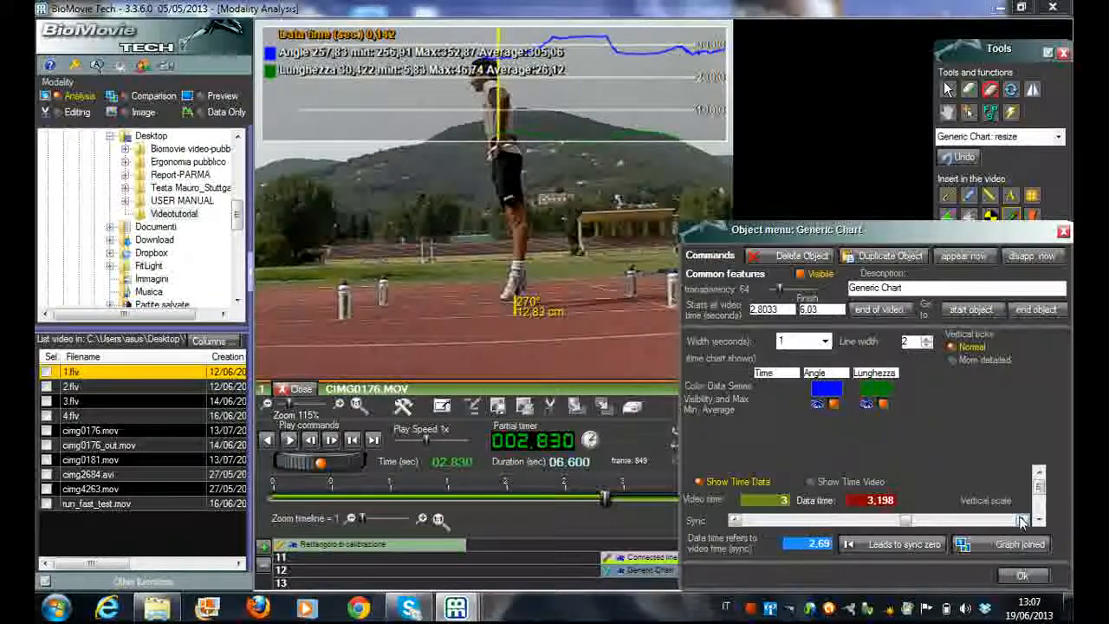
pyautogui.click(1022, 576)
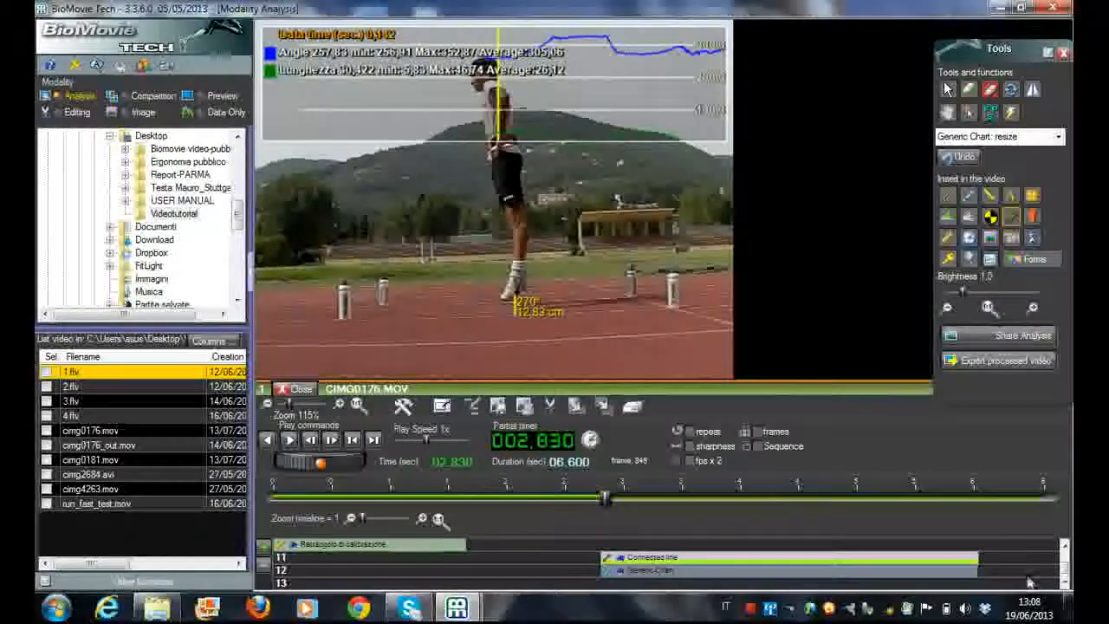
pyautogui.rightClick(752, 610)
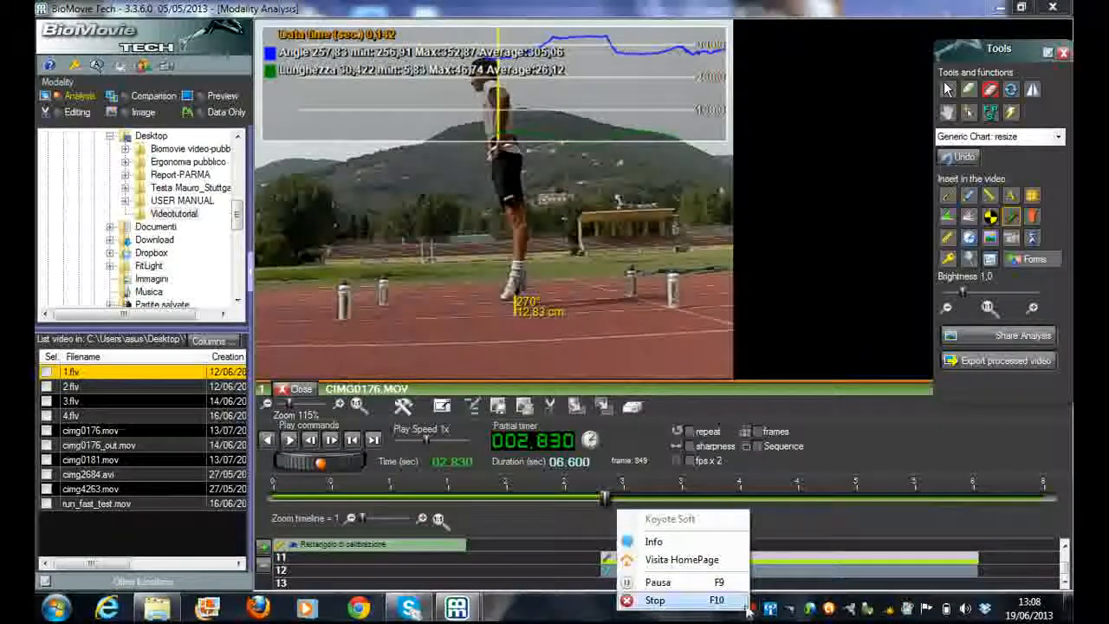